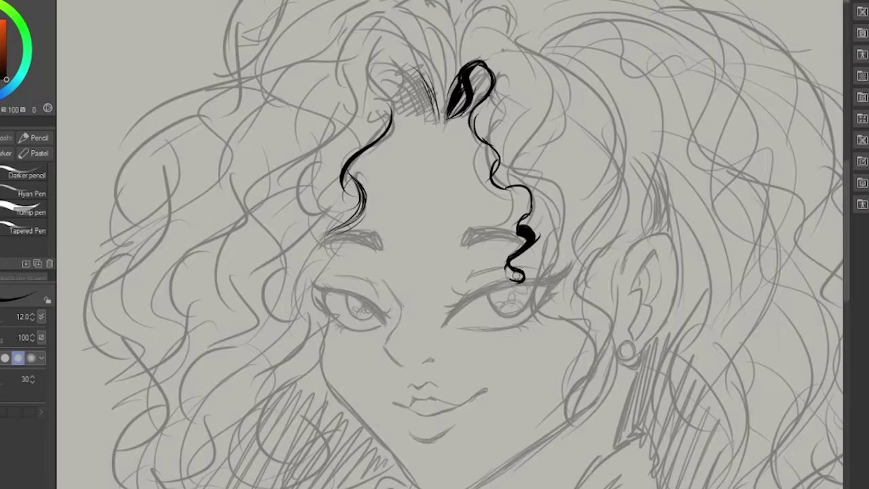
Step: Ink the curly strands framing both sides of the face over the sketch, from the forehead down past the eyes
{"action": "mouse_move", "coordinate": [520, 279]}
{"action": "left_mouse_down"}
{"action": "mouse_move", "coordinate": [543, 231]}
{"action": "mouse_move", "coordinate": [536, 190]}
{"action": "mouse_move", "coordinate": [494, 136]}
{"action": "left_mouse_up"}
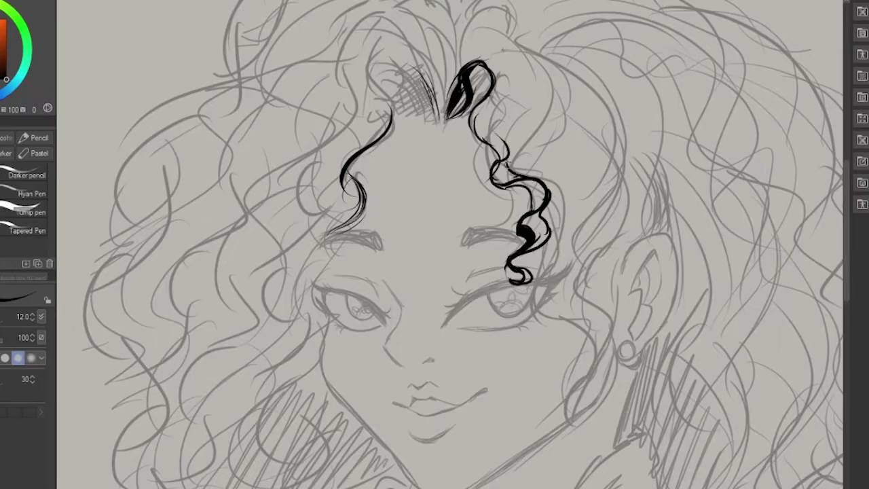
{"action": "mouse_move", "coordinate": [506, 166]}
{"action": "left_mouse_down"}
{"action": "mouse_move", "coordinate": [509, 107]}
{"action": "mouse_move", "coordinate": [517, 171]}
{"action": "left_mouse_up"}
{"action": "left_click_drag", "start_coordinate": [355, 175], "coordinate": [340, 224]}
{"action": "left_click_drag", "start_coordinate": [350, 219], "coordinate": [310, 294]}
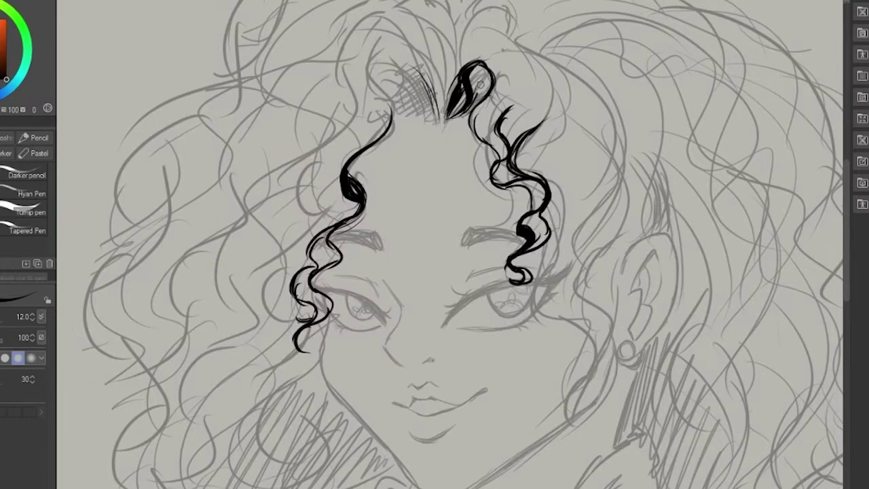
Step: Fill the two swept-back hair sections at the centre of the hairline with dense black strokes
{"action": "left_click_drag", "start_coordinate": [416, 54], "coordinate": [438, 115]}
{"action": "left_click_drag", "start_coordinate": [386, 39], "coordinate": [402, 114]}
{"action": "mouse_move", "coordinate": [378, 55]}
{"action": "left_mouse_down"}
{"action": "mouse_move", "coordinate": [393, 125]}
{"action": "mouse_move", "coordinate": [412, 114]}
{"action": "mouse_move", "coordinate": [397, 123]}
{"action": "left_mouse_up"}
{"action": "mouse_move", "coordinate": [387, 49]}
{"action": "left_mouse_down"}
{"action": "mouse_move", "coordinate": [427, 120]}
{"action": "mouse_move", "coordinate": [420, 84]}
{"action": "left_mouse_up"}
{"action": "mouse_move", "coordinate": [492, 70]}
{"action": "left_mouse_down"}
{"action": "mouse_move", "coordinate": [479, 100]}
{"action": "mouse_move", "coordinate": [445, 123]}
{"action": "mouse_move", "coordinate": [472, 92]}
{"action": "left_mouse_up"}
{"action": "left_click_drag", "start_coordinate": [490, 78], "coordinate": [449, 121]}
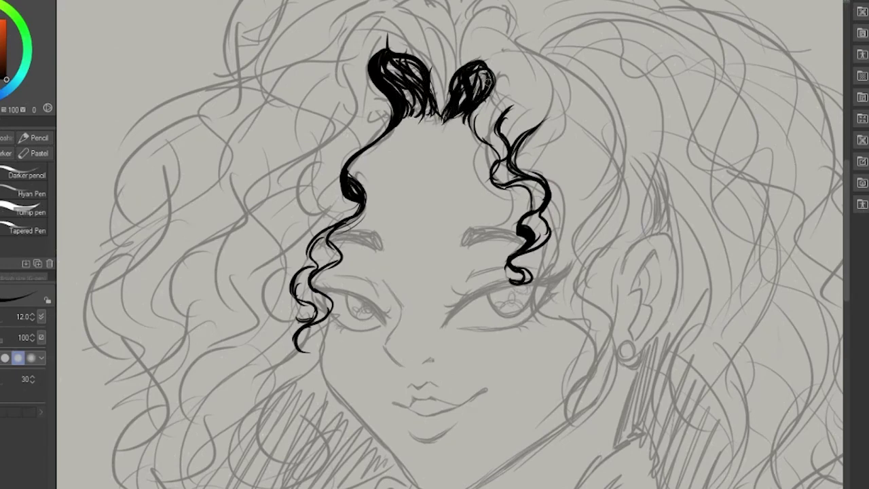
Step: Ink longer wavy strands hanging beside both cheeks and a cluster of curls in front of the ear
{"action": "mouse_move", "coordinate": [552, 202]}
{"action": "left_mouse_down"}
{"action": "mouse_move", "coordinate": [554, 290]}
{"action": "mouse_move", "coordinate": [569, 303]}
{"action": "mouse_move", "coordinate": [549, 284]}
{"action": "mouse_move", "coordinate": [550, 349]}
{"action": "mouse_move", "coordinate": [581, 342]}
{"action": "mouse_move", "coordinate": [544, 390]}
{"action": "left_mouse_up"}
{"action": "left_click_drag", "start_coordinate": [328, 323], "coordinate": [299, 459]}
{"action": "left_click_drag", "start_coordinate": [322, 367], "coordinate": [345, 418]}
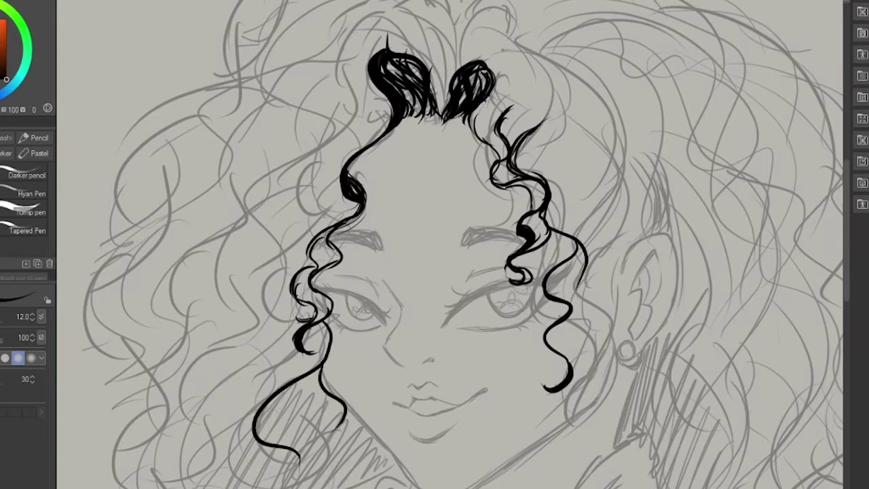
{"action": "mouse_move", "coordinate": [581, 274]}
{"action": "left_mouse_down"}
{"action": "mouse_move", "coordinate": [571, 382]}
{"action": "mouse_move", "coordinate": [588, 367]}
{"action": "mouse_move", "coordinate": [580, 408]}
{"action": "mouse_move", "coordinate": [597, 353]}
{"action": "mouse_move", "coordinate": [602, 267]}
{"action": "left_mouse_up"}
{"action": "mouse_move", "coordinate": [636, 241]}
{"action": "left_mouse_down"}
{"action": "mouse_move", "coordinate": [610, 384]}
{"action": "mouse_move", "coordinate": [602, 319]}
{"action": "mouse_move", "coordinate": [609, 238]}
{"action": "left_mouse_up"}
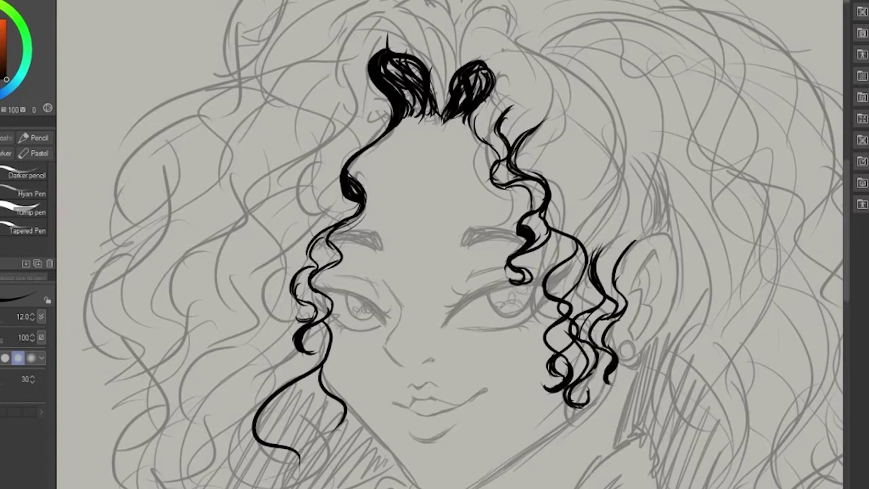
Step: Ink fine tapered strands rising from the centre parting between the two dark hair sections
{"action": "left_click_drag", "start_coordinate": [448, 245], "coordinate": [345, 345]}
{"action": "left_click_drag", "start_coordinate": [347, 132], "coordinate": [339, 207]}
{"action": "left_click_drag", "start_coordinate": [336, 173], "coordinate": [299, 163]}
{"action": "left_click_drag", "start_coordinate": [319, 199], "coordinate": [322, 208]}
{"action": "left_click_drag", "start_coordinate": [346, 345], "coordinate": [356, 194]}
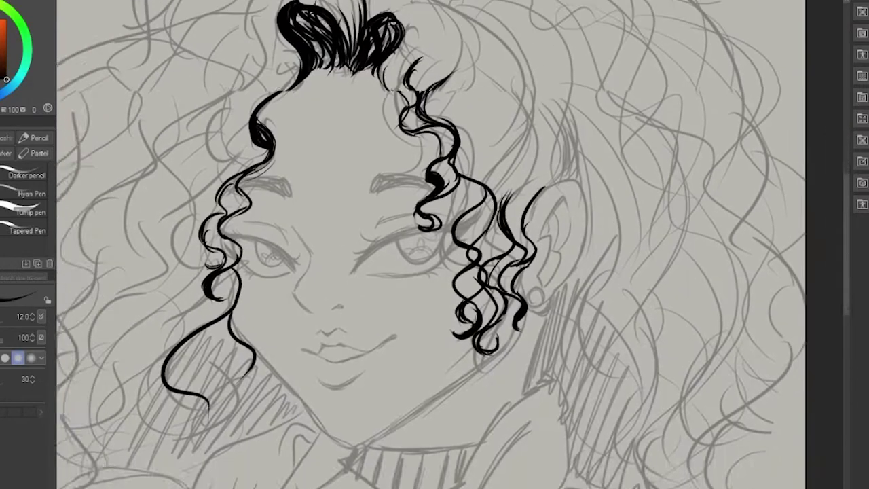
Step: Ink the dark tapered hair tuft above the ear, and outline the ear with its inner folds and round earring
{"action": "left_click_drag", "start_coordinate": [543, 224], "coordinate": [527, 251]}
{"action": "mouse_move", "coordinate": [509, 252]}
{"action": "left_mouse_down"}
{"action": "mouse_move", "coordinate": [554, 197]}
{"action": "mouse_move", "coordinate": [556, 158]}
{"action": "left_mouse_up"}
{"action": "left_click_drag", "start_coordinate": [539, 210], "coordinate": [563, 156]}
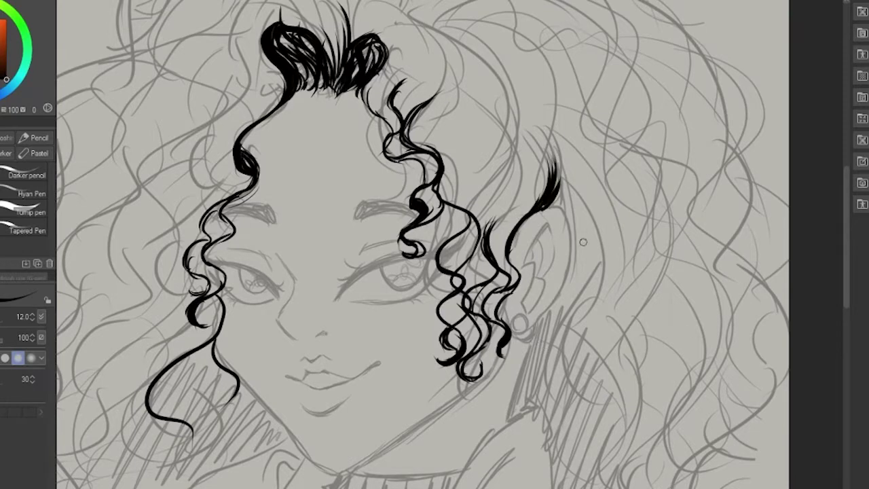
{"action": "mouse_move", "coordinate": [547, 193]}
{"action": "left_mouse_down"}
{"action": "mouse_move", "coordinate": [533, 122]}
{"action": "mouse_move", "coordinate": [554, 137]}
{"action": "left_mouse_up"}
{"action": "mouse_move", "coordinate": [523, 227]}
{"action": "left_mouse_down"}
{"action": "mouse_move", "coordinate": [554, 130]}
{"action": "mouse_move", "coordinate": [534, 320]}
{"action": "left_mouse_up"}
{"action": "mouse_move", "coordinate": [524, 270]}
{"action": "left_mouse_down"}
{"action": "mouse_move", "coordinate": [529, 333]}
{"action": "mouse_move", "coordinate": [561, 239]}
{"action": "mouse_move", "coordinate": [529, 262]}
{"action": "left_mouse_up"}
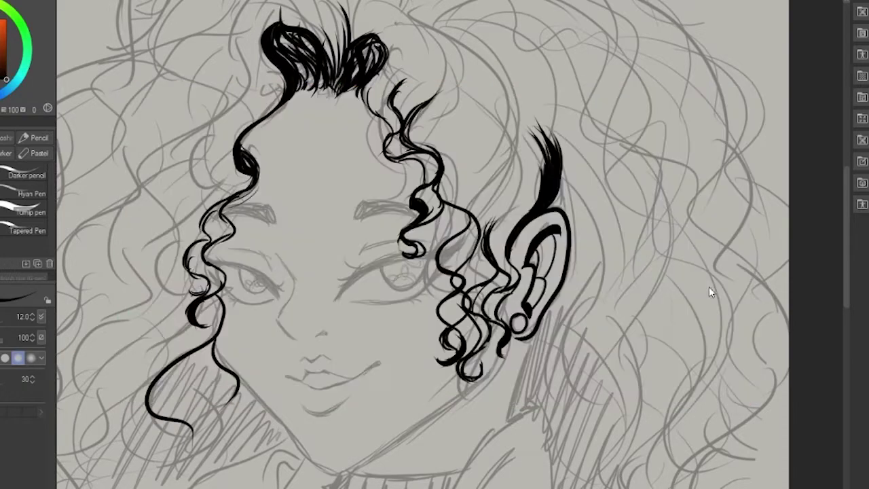
Step: Add loose wavy strands beside the temple curls on the far side of the face and in front of the ear
{"action": "scroll", "coordinate": [516, 272], "scroll_direction": "left", "scroll_amount": 5}
{"action": "left_click_drag", "start_coordinate": [333, 296], "coordinate": [345, 243]}
{"action": "left_click_drag", "start_coordinate": [653, 235], "coordinate": [633, 161]}
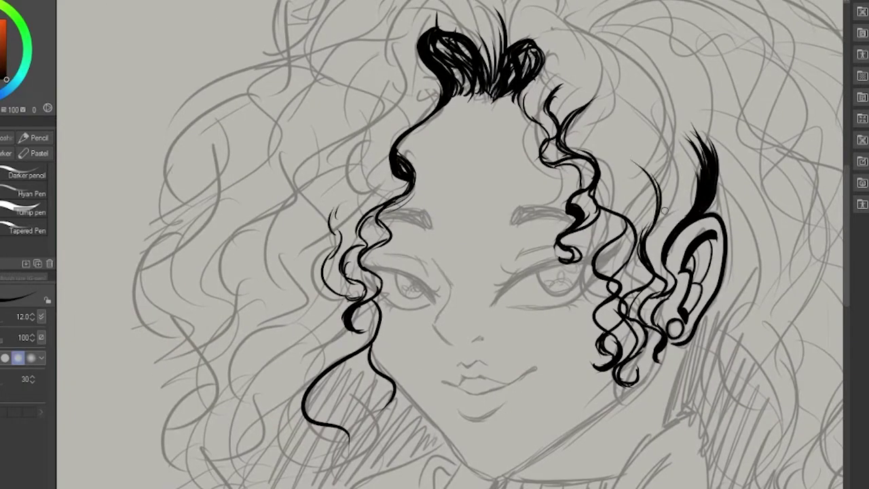
{"action": "mouse_move", "coordinate": [661, 201]}
{"action": "left_mouse_down"}
{"action": "mouse_move", "coordinate": [686, 136]}
{"action": "mouse_move", "coordinate": [676, 183]}
{"action": "left_mouse_up"}
Step: Ink the large flowing hair waves from the centre parting over both sides of the head and behind the ear
{"action": "scroll", "coordinate": [422, 179], "scroll_direction": "up", "scroll_amount": 5}
{"action": "mouse_move", "coordinate": [422, 182]}
{"action": "left_mouse_down"}
{"action": "mouse_move", "coordinate": [321, 168]}
{"action": "mouse_move", "coordinate": [224, 313]}
{"action": "left_mouse_up"}
{"action": "mouse_move", "coordinate": [427, 193]}
{"action": "left_mouse_down"}
{"action": "mouse_move", "coordinate": [491, 165]}
{"action": "mouse_move", "coordinate": [506, 265]}
{"action": "left_mouse_up"}
{"action": "left_click_drag", "start_coordinate": [547, 258], "coordinate": [594, 401]}
{"action": "mouse_move", "coordinate": [531, 190]}
{"action": "left_mouse_down"}
{"action": "mouse_move", "coordinate": [594, 219]}
{"action": "mouse_move", "coordinate": [610, 299]}
{"action": "left_mouse_up"}
{"action": "mouse_move", "coordinate": [563, 188]}
{"action": "left_mouse_down"}
{"action": "mouse_move", "coordinate": [652, 313]}
{"action": "mouse_move", "coordinate": [700, 479]}
{"action": "left_mouse_up"}
{"action": "left_click_drag", "start_coordinate": [652, 265], "coordinate": [754, 387]}
{"action": "left_click_drag", "start_coordinate": [754, 387], "coordinate": [706, 484]}
{"action": "left_click_drag", "start_coordinate": [729, 448], "coordinate": [684, 488]}
{"action": "left_click_drag", "start_coordinate": [751, 433], "coordinate": [705, 488]}
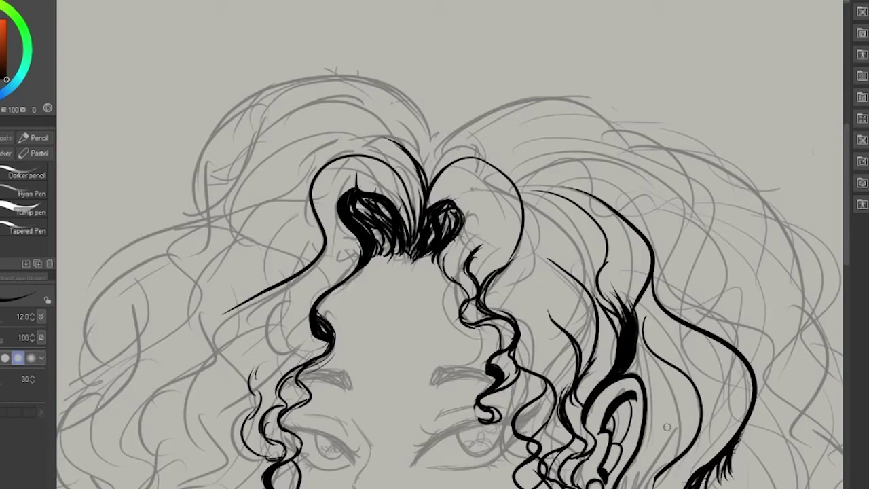
Step: Ink the broad wave sweeping from the parting across the far side, and fill both hairline sections solid black
{"action": "left_click_drag", "start_coordinate": [271, 271], "coordinate": [424, 241]}
{"action": "left_click_drag", "start_coordinate": [561, 109], "coordinate": [371, 245]}
{"action": "left_click_drag", "start_coordinate": [413, 213], "coordinate": [350, 279]}
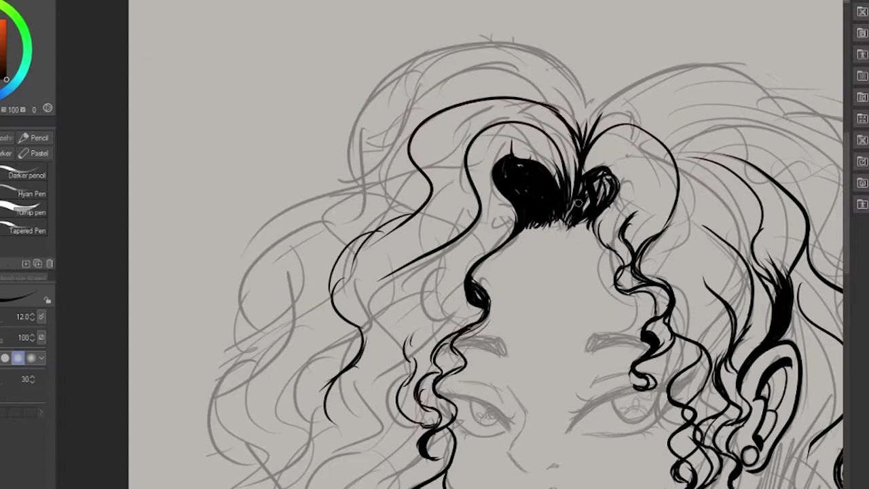
{"action": "left_click_drag", "start_coordinate": [579, 202], "coordinate": [580, 198]}
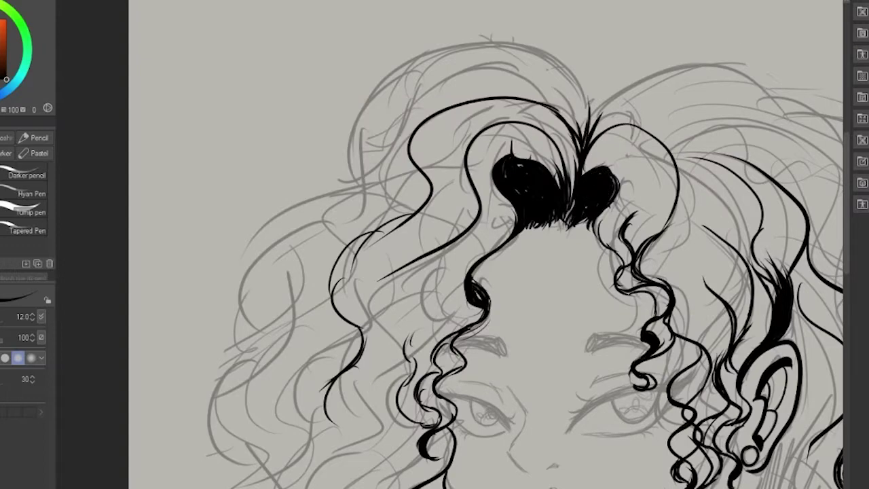
Step: Thicken the curls framing the face with extra strands, and ink a small cluster of curls below the earlobe
{"action": "left_click_drag", "start_coordinate": [638, 374], "coordinate": [502, 245]}
{"action": "mouse_move", "coordinate": [539, 199]}
{"action": "left_mouse_down"}
{"action": "mouse_move", "coordinate": [549, 244]}
{"action": "mouse_move", "coordinate": [532, 292]}
{"action": "mouse_move", "coordinate": [547, 331]}
{"action": "left_mouse_up"}
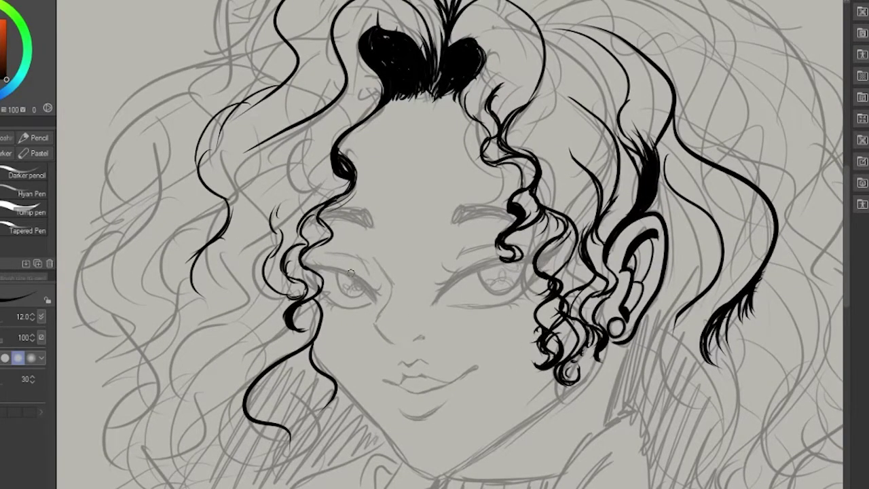
{"action": "left_click_drag", "start_coordinate": [329, 265], "coordinate": [310, 338]}
{"action": "mouse_move", "coordinate": [435, 272]}
{"action": "left_mouse_down"}
{"action": "mouse_move", "coordinate": [495, 266]}
{"action": "mouse_move", "coordinate": [544, 150]}
{"action": "left_mouse_up"}
{"action": "left_click_drag", "start_coordinate": [299, 241], "coordinate": [360, 146]}
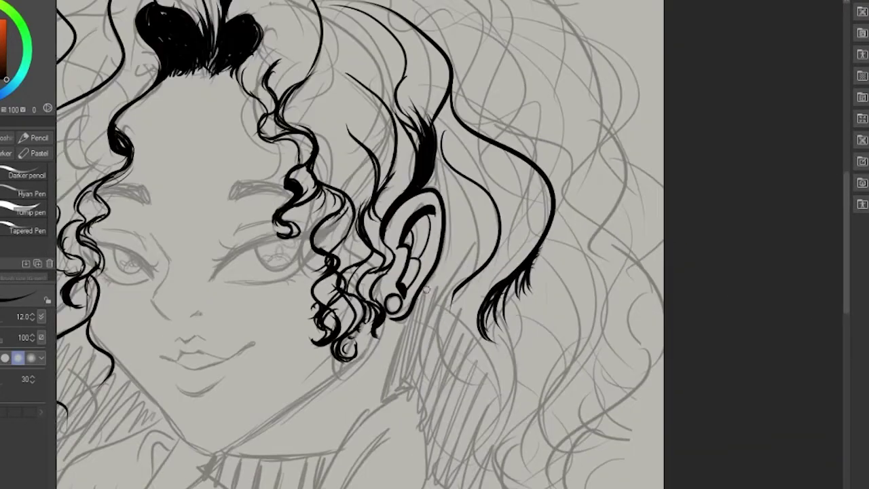
{"action": "left_click_drag", "start_coordinate": [411, 307], "coordinate": [365, 404]}
{"action": "left_click_drag", "start_coordinate": [386, 367], "coordinate": [364, 389]}
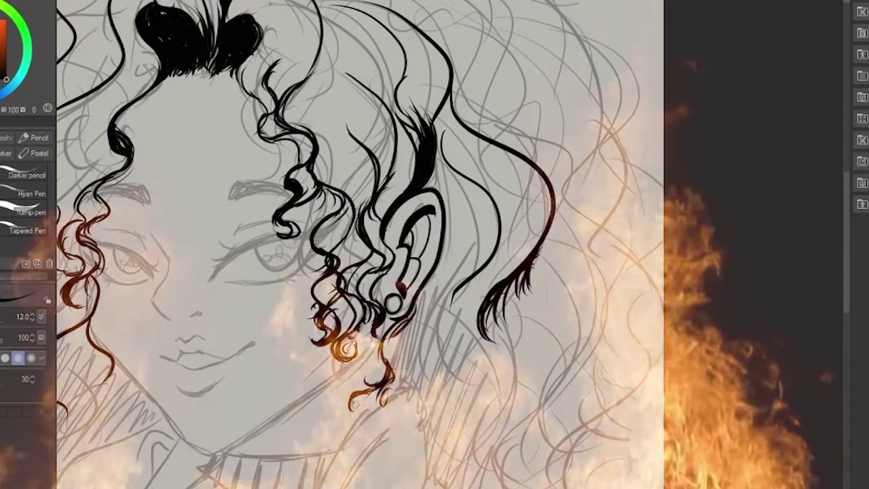
Step: Ink the long outer strand at the ear side of the hair and its cluster of small curly ends above the shoulder
{"action": "mouse_move", "coordinate": [604, 261]}
{"action": "left_mouse_down"}
{"action": "mouse_move", "coordinate": [574, 394]}
{"action": "mouse_move", "coordinate": [546, 442]}
{"action": "left_mouse_up"}
{"action": "mouse_move", "coordinate": [606, 333]}
{"action": "left_mouse_down"}
{"action": "mouse_move", "coordinate": [564, 394]}
{"action": "mouse_move", "coordinate": [547, 486]}
{"action": "left_mouse_up"}
{"action": "mouse_move", "coordinate": [570, 440]}
{"action": "left_mouse_down"}
{"action": "mouse_move", "coordinate": [559, 484]}
{"action": "mouse_move", "coordinate": [567, 472]}
{"action": "left_mouse_up"}
{"action": "left_click_drag", "start_coordinate": [809, 294], "coordinate": [761, 166]}
{"action": "left_click_drag", "start_coordinate": [504, 366], "coordinate": [499, 422]}
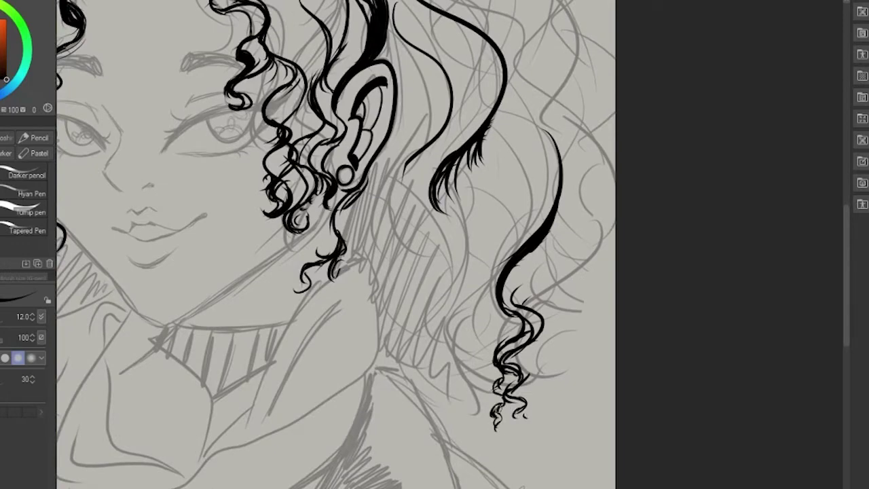
{"action": "left_click_drag", "start_coordinate": [503, 368], "coordinate": [491, 407]}
{"action": "mouse_move", "coordinate": [601, 212]}
{"action": "left_mouse_down"}
{"action": "mouse_move", "coordinate": [559, 293]}
{"action": "mouse_move", "coordinate": [579, 350]}
{"action": "mouse_move", "coordinate": [525, 374]}
{"action": "left_mouse_up"}
{"action": "left_click_drag", "start_coordinate": [482, 338], "coordinate": [481, 396]}
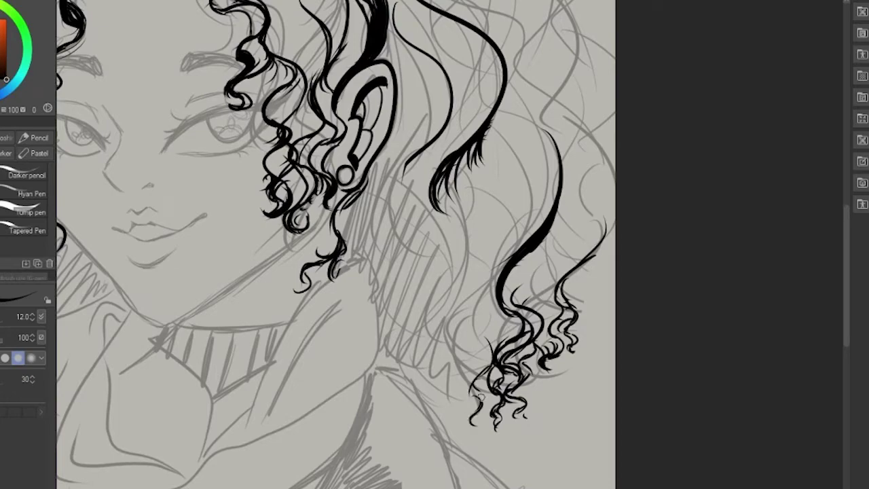
{"action": "left_click_drag", "start_coordinate": [449, 360], "coordinate": [468, 420]}
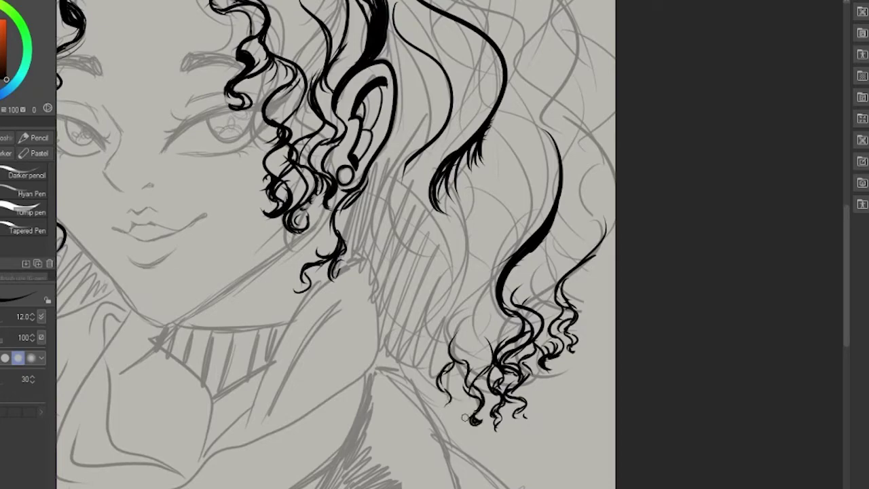
Step: Ink tapered waves sweeping over the crown from the parting, and a curved outer strand leading into the lower curls
{"action": "left_click_drag", "start_coordinate": [272, 95], "coordinate": [437, 335]}
{"action": "mouse_move", "coordinate": [484, 222]}
{"action": "left_mouse_down"}
{"action": "mouse_move", "coordinate": [449, 264]}
{"action": "mouse_move", "coordinate": [434, 316]}
{"action": "left_mouse_up"}
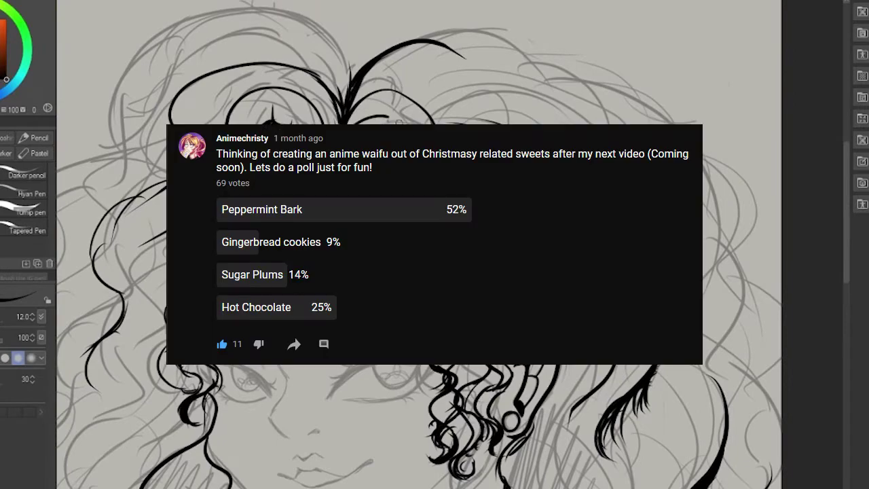
{"action": "left_click_drag", "start_coordinate": [402, 78], "coordinate": [360, 98]}
{"action": "left_click_drag", "start_coordinate": [469, 41], "coordinate": [564, 116]}
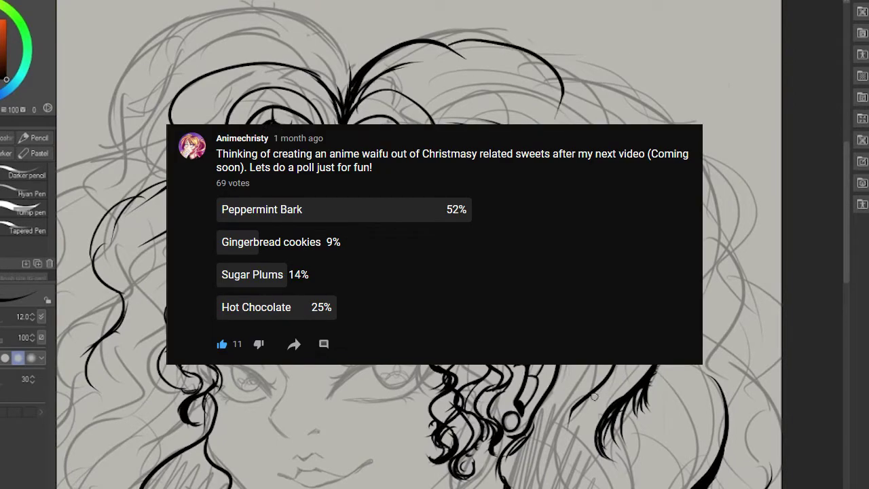
{"action": "key", "text": "ctrl+z"}
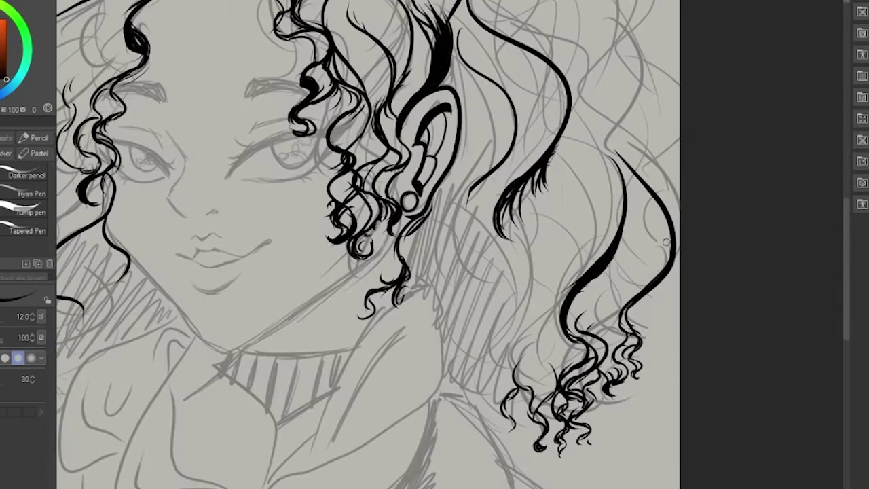
{"action": "left_click_drag", "start_coordinate": [667, 242], "coordinate": [603, 373]}
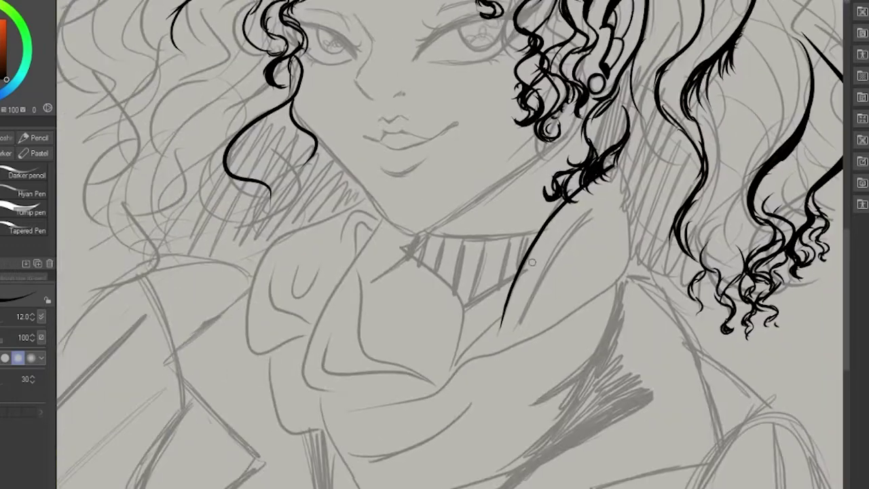
Step: Fill the dark crease on the scarf's upper fold, and ink the jawline and the neckline under the chin
{"action": "mouse_move", "coordinate": [596, 211]}
{"action": "left_mouse_down"}
{"action": "mouse_move", "coordinate": [531, 303]}
{"action": "mouse_move", "coordinate": [590, 216]}
{"action": "left_mouse_up"}
{"action": "left_click_drag", "start_coordinate": [536, 292], "coordinate": [554, 258]}
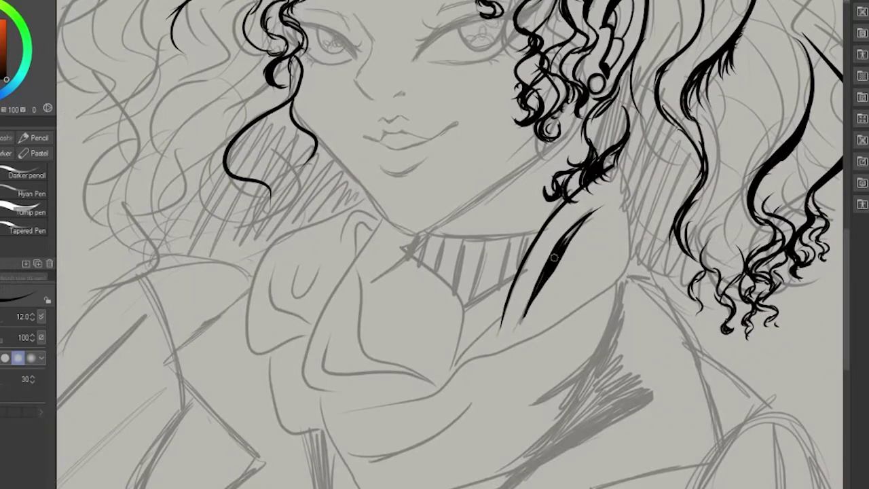
{"action": "scroll", "coordinate": [498, 319], "scroll_direction": "down", "scroll_amount": 2}
{"action": "scroll", "coordinate": [489, 285], "scroll_direction": "up", "scroll_amount": 2}
{"action": "mouse_move", "coordinate": [379, 240]}
{"action": "left_mouse_down"}
{"action": "mouse_move", "coordinate": [469, 355]}
{"action": "mouse_move", "coordinate": [553, 341]}
{"action": "mouse_move", "coordinate": [640, 273]}
{"action": "left_mouse_up"}
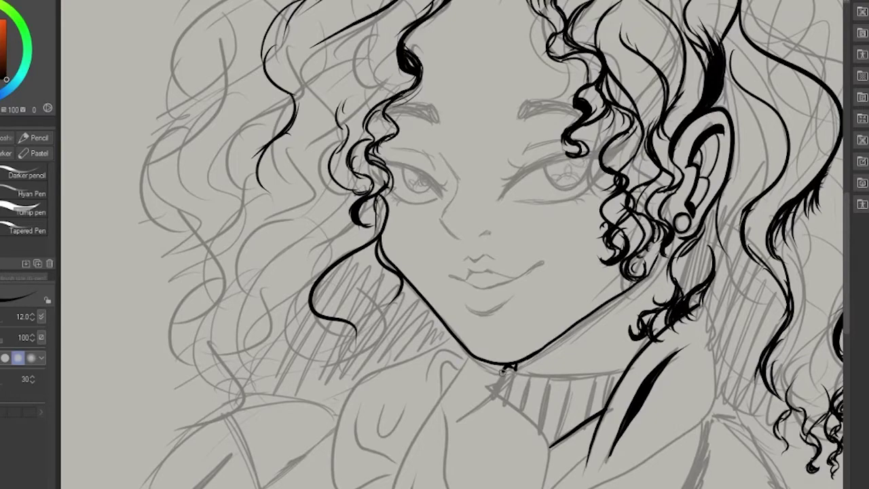
{"action": "left_click_drag", "start_coordinate": [512, 370], "coordinate": [625, 372]}
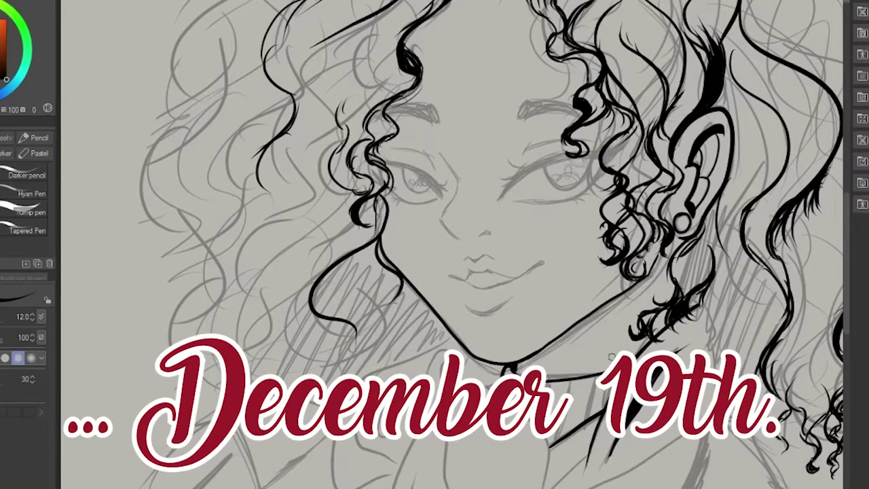
Step: Outline the scarf's front fold below the chin and the raised fold beneath the ear, meeting at the centre
{"action": "scroll", "coordinate": [448, 271], "scroll_direction": "down", "scroll_amount": 5}
{"action": "left_click_drag", "start_coordinate": [442, 207], "coordinate": [400, 288]}
{"action": "left_click_drag", "start_coordinate": [436, 204], "coordinate": [508, 216]}
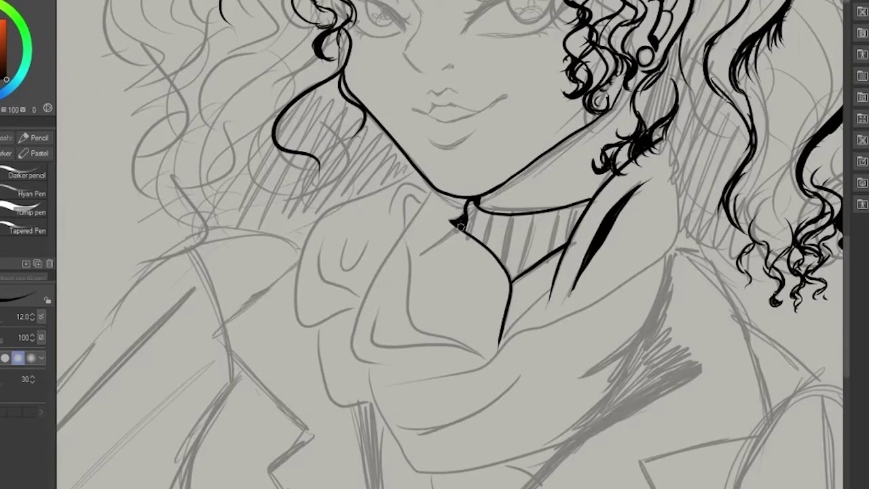
{"action": "mouse_move", "coordinate": [468, 204]}
{"action": "left_mouse_down"}
{"action": "mouse_move", "coordinate": [351, 350]}
{"action": "mouse_move", "coordinate": [446, 365]}
{"action": "left_mouse_up"}
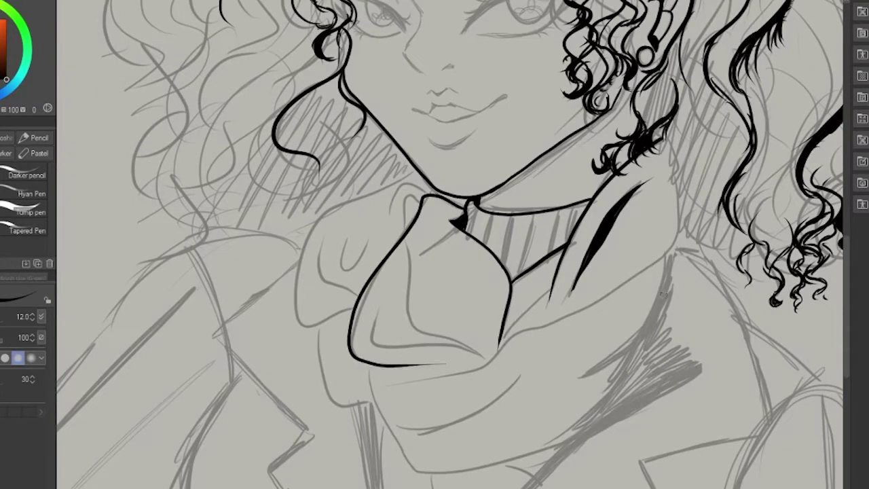
{"action": "mouse_move", "coordinate": [665, 139]}
{"action": "left_mouse_down"}
{"action": "mouse_move", "coordinate": [495, 351]}
{"action": "mouse_move", "coordinate": [554, 290]}
{"action": "left_mouse_up"}
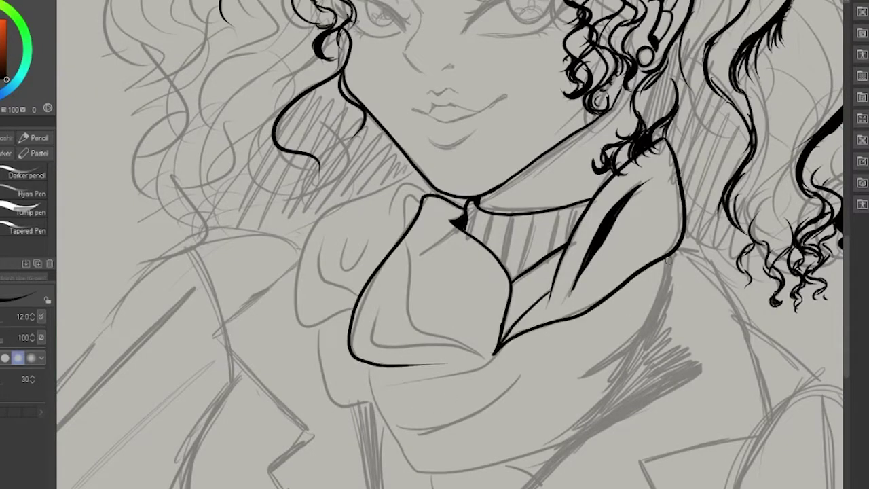
Step: Outline the scarf's lower wrap and ink the front fold's inner creases, with solid black shading beneath the fold
{"action": "left_click_drag", "start_coordinate": [671, 257], "coordinate": [583, 379]}
{"action": "mouse_move", "coordinate": [636, 358]}
{"action": "left_mouse_down"}
{"action": "mouse_move", "coordinate": [464, 473]}
{"action": "mouse_move", "coordinate": [371, 367]}
{"action": "mouse_move", "coordinate": [474, 361]}
{"action": "left_mouse_up"}
{"action": "mouse_move", "coordinate": [379, 368]}
{"action": "left_mouse_down"}
{"action": "mouse_move", "coordinate": [483, 360]}
{"action": "mouse_move", "coordinate": [420, 365]}
{"action": "left_mouse_up"}
{"action": "scroll", "coordinate": [494, 350], "scroll_direction": "down", "scroll_amount": 3}
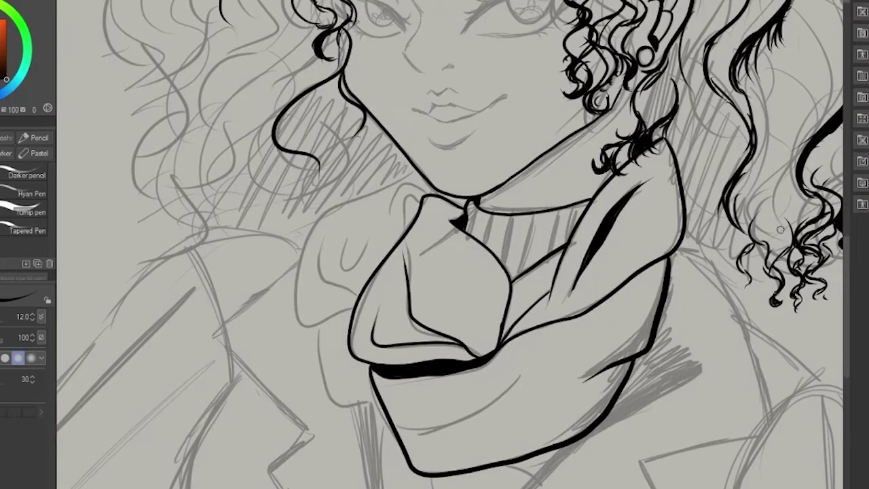
{"action": "key", "text": "minus"}
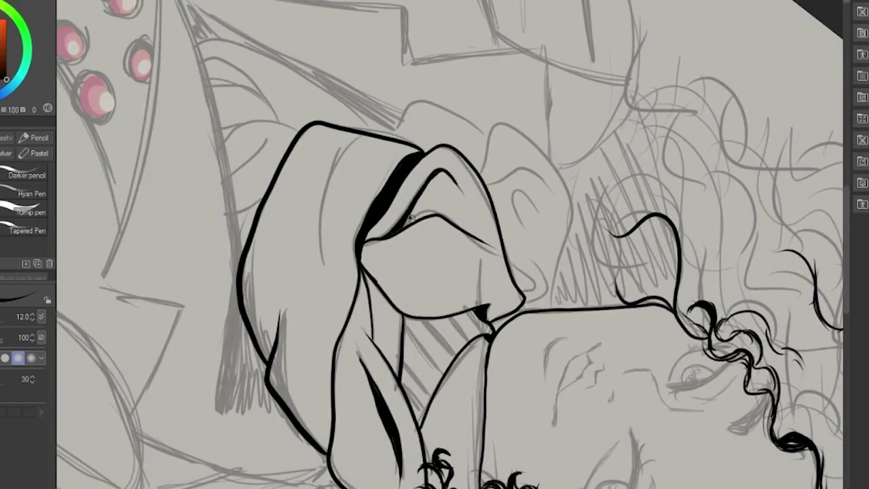
{"action": "key", "text": "asciicircum"}
{"action": "key", "text": "e"}
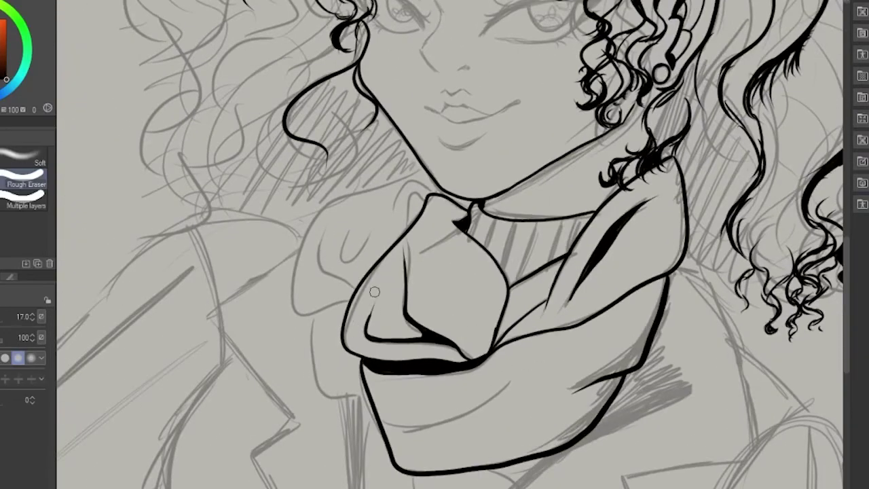
Step: Ink the nose bridge, the nostril mark and the mouth lines over the face sketch
{"action": "key", "text": "p"}
{"action": "scroll", "coordinate": [387, 484], "scroll_direction": "down", "scroll_amount": 3}
{"action": "scroll", "coordinate": [367, 485], "scroll_direction": "up", "scroll_amount": 4}
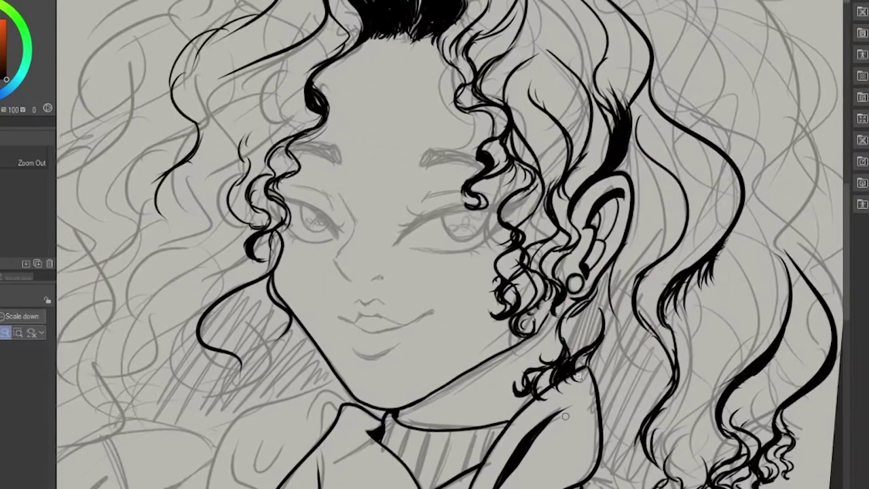
{"action": "left_click_drag", "start_coordinate": [347, 267], "coordinate": [366, 262]}
{"action": "left_click_drag", "start_coordinate": [271, 70], "coordinate": [299, 270]}
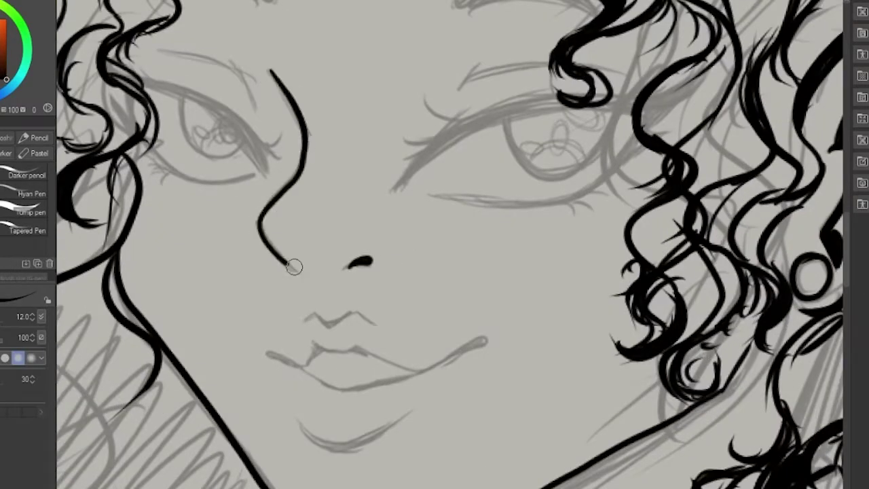
{"action": "mouse_move", "coordinate": [351, 319]}
{"action": "left_mouse_down"}
{"action": "mouse_move", "coordinate": [318, 317]}
{"action": "mouse_move", "coordinate": [372, 323]}
{"action": "left_mouse_up"}
{"action": "mouse_move", "coordinate": [318, 345]}
{"action": "left_mouse_down"}
{"action": "mouse_move", "coordinate": [365, 349]}
{"action": "mouse_move", "coordinate": [271, 353]}
{"action": "mouse_move", "coordinate": [327, 348]}
{"action": "left_mouse_up"}
{"action": "key", "text": "minus"}
{"action": "key", "text": "minus"}
{"action": "key", "text": "minus"}
{"action": "key", "text": "minus"}
{"action": "mouse_move", "coordinate": [471, 387]}
{"action": "left_mouse_down"}
{"action": "mouse_move", "coordinate": [525, 280]}
{"action": "mouse_move", "coordinate": [487, 423]}
{"action": "mouse_move", "coordinate": [443, 454]}
{"action": "left_mouse_up"}
{"action": "mouse_move", "coordinate": [494, 484]}
{"action": "left_mouse_down"}
{"action": "mouse_move", "coordinate": [545, 384]}
{"action": "mouse_move", "coordinate": [545, 425]}
{"action": "left_mouse_up"}
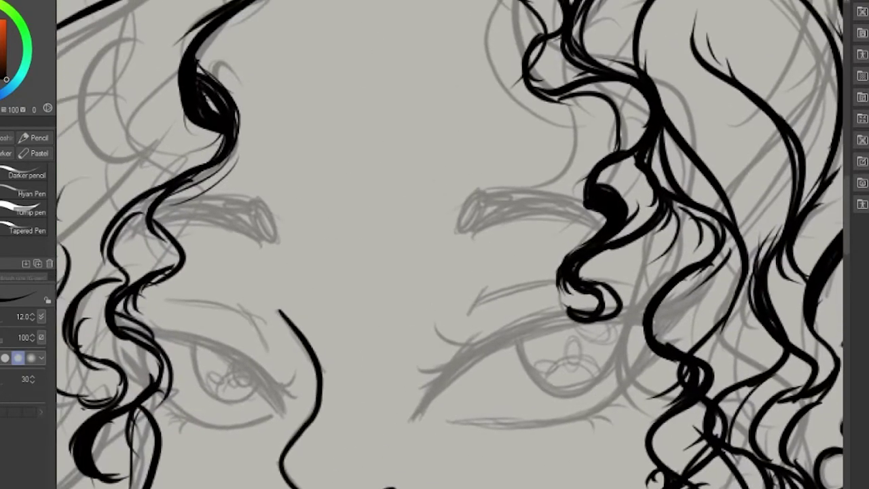
Step: Ink the eyelid crease above the eye nearer the ear
{"action": "mouse_move", "coordinate": [470, 313]}
{"action": "left_mouse_down"}
{"action": "mouse_move", "coordinate": [483, 286]}
{"action": "mouse_move", "coordinate": [559, 280]}
{"action": "left_mouse_up"}
{"action": "mouse_move", "coordinate": [415, 422]}
{"action": "left_mouse_down"}
{"action": "mouse_move", "coordinate": [468, 359]}
{"action": "mouse_move", "coordinate": [567, 333]}
{"action": "left_mouse_up"}
{"action": "mouse_move", "coordinate": [463, 361]}
{"action": "left_mouse_down"}
{"action": "mouse_move", "coordinate": [435, 338]}
{"action": "mouse_move", "coordinate": [568, 318]}
{"action": "mouse_move", "coordinate": [642, 323]}
{"action": "left_mouse_up"}
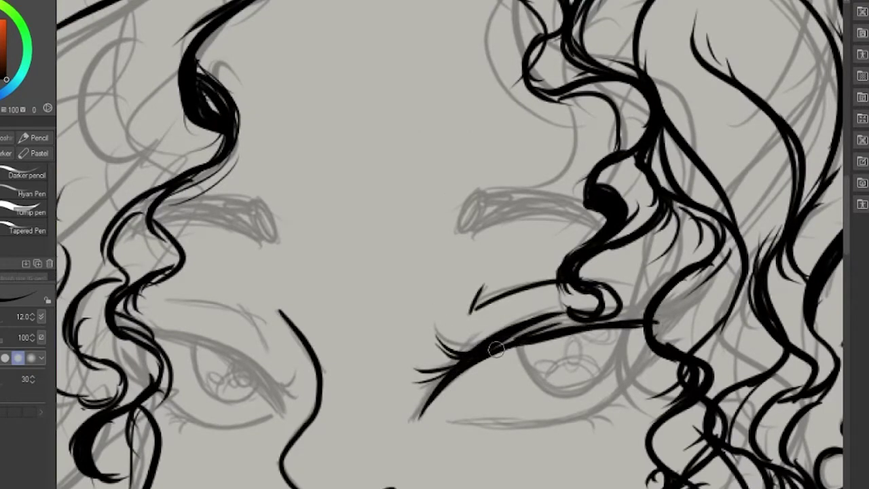
{"action": "left_click_drag", "start_coordinate": [495, 346], "coordinate": [419, 416]}
{"action": "key", "text": "ctrl+z"}
{"action": "key", "text": "ctrl+z"}
{"action": "key", "text": "ctrl+z"}
{"action": "key", "text": "ctrl+z"}
{"action": "key", "text": "ctrl+z"}
{"action": "key", "text": "ctrl+z"}
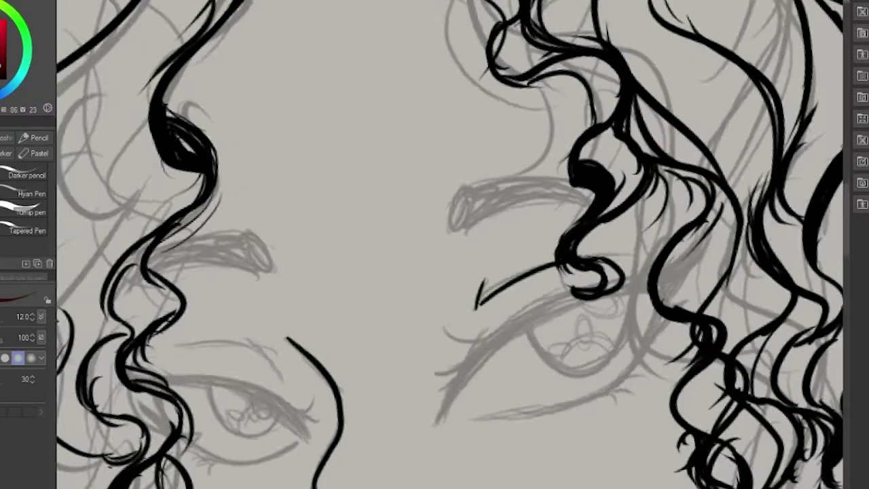
Step: Outline the eye nearer the ear in dark red, with a thick upper lash line, a winged outer corner and a thin lower lid
{"action": "mouse_move", "coordinate": [513, 324]}
{"action": "left_mouse_down"}
{"action": "mouse_move", "coordinate": [475, 417]}
{"action": "mouse_move", "coordinate": [568, 277]}
{"action": "left_mouse_up"}
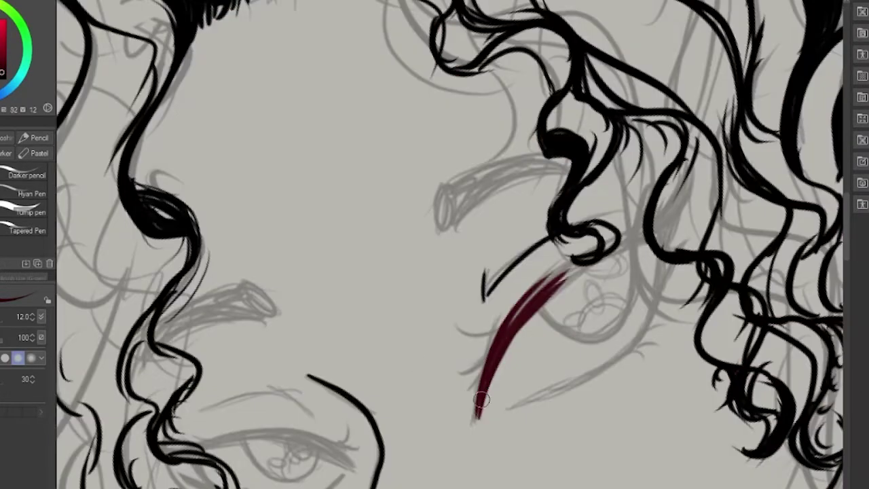
{"action": "mouse_move", "coordinate": [475, 416]}
{"action": "left_mouse_down"}
{"action": "mouse_move", "coordinate": [578, 272]}
{"action": "mouse_move", "coordinate": [646, 239]}
{"action": "mouse_move", "coordinate": [517, 309]}
{"action": "left_mouse_up"}
{"action": "left_click_drag", "start_coordinate": [635, 234], "coordinate": [659, 216]}
{"action": "left_click_drag", "start_coordinate": [696, 156], "coordinate": [659, 224]}
{"action": "mouse_move", "coordinate": [692, 177]}
{"action": "left_mouse_down"}
{"action": "mouse_move", "coordinate": [637, 339]}
{"action": "mouse_move", "coordinate": [513, 407]}
{"action": "left_mouse_up"}
{"action": "mouse_move", "coordinate": [642, 357]}
{"action": "left_mouse_down"}
{"action": "mouse_move", "coordinate": [676, 318]}
{"action": "mouse_move", "coordinate": [669, 272]}
{"action": "mouse_move", "coordinate": [649, 232]}
{"action": "left_mouse_up"}
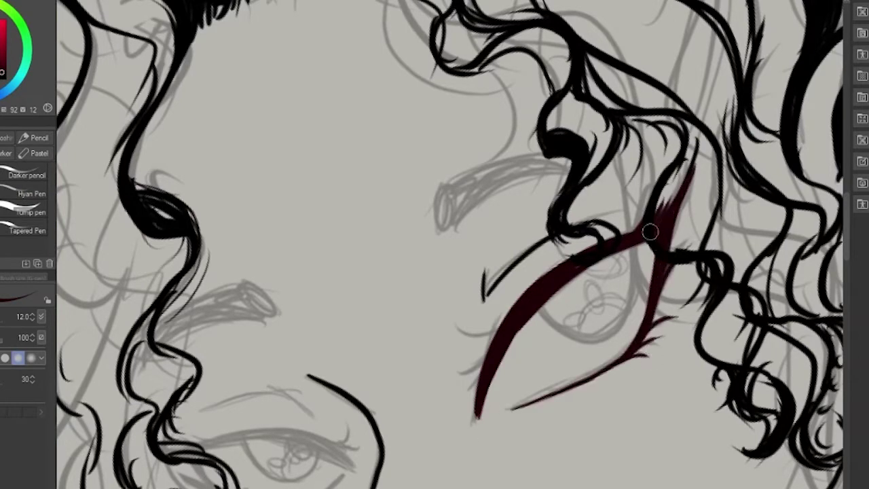
{"action": "left_click_drag", "start_coordinate": [649, 332], "coordinate": [632, 200]}
{"action": "mouse_move", "coordinate": [696, 132]}
{"action": "left_mouse_down"}
{"action": "mouse_move", "coordinate": [663, 210]}
{"action": "mouse_move", "coordinate": [672, 248]}
{"action": "left_mouse_up"}
Step: Add short dark red lashes to the inner end of the upper lash line and along the lower lid
{"action": "key", "text": "asciicircum"}
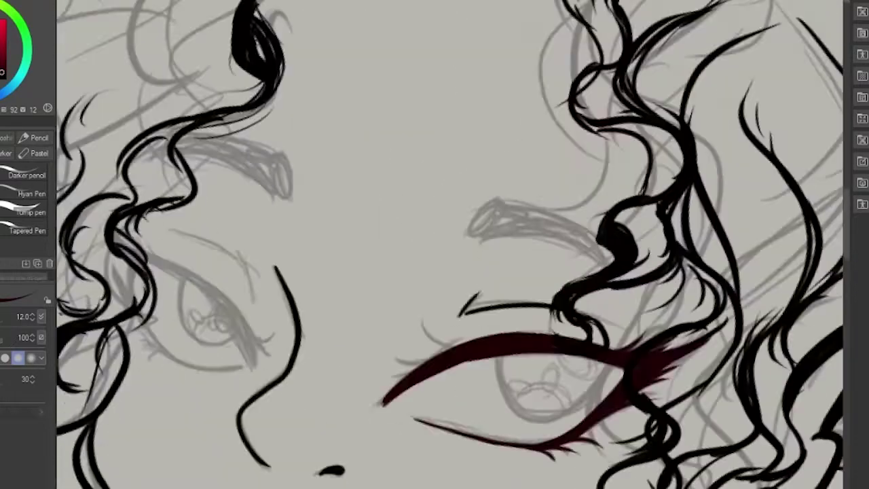
{"action": "key", "text": "asciicircum"}
{"action": "mouse_move", "coordinate": [416, 343]}
{"action": "left_mouse_down"}
{"action": "mouse_move", "coordinate": [405, 311]}
{"action": "mouse_move", "coordinate": [379, 327]}
{"action": "left_mouse_up"}
{"action": "left_click_drag", "start_coordinate": [382, 350], "coordinate": [367, 333]}
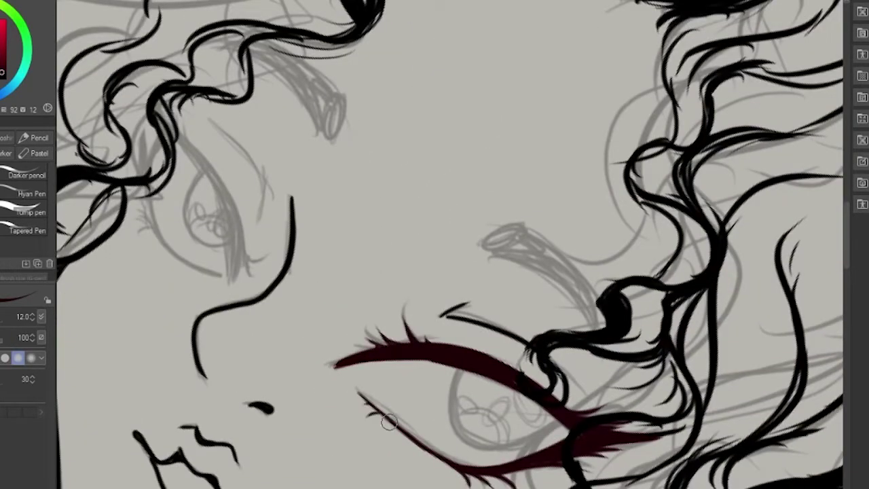
Step: Outline the far eye in dark red with a thick upper lash line, a lower lid, lashes and a dark outer corner
{"action": "key", "text": "minus"}
{"action": "key", "text": "minus"}
{"action": "key", "text": "ctrl+0"}
{"action": "scroll", "coordinate": [795, 284], "scroll_direction": "up", "scroll_amount": 3}
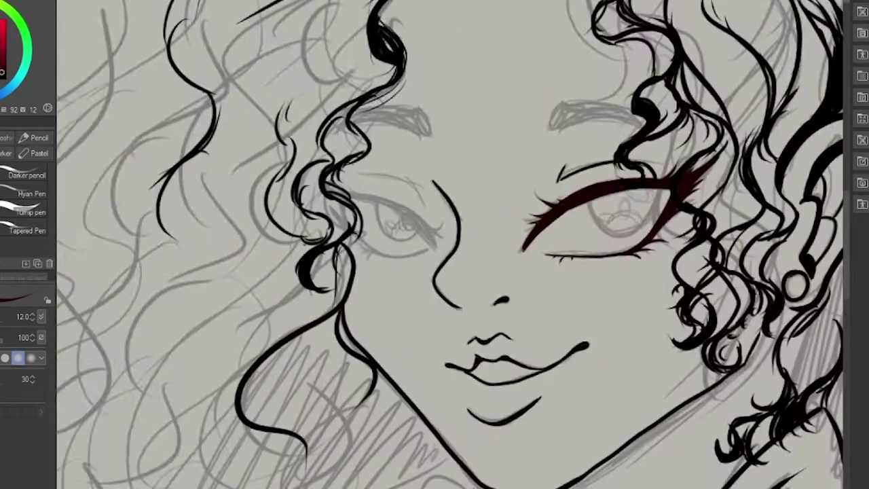
{"action": "key", "text": "h"}
{"action": "left_click_drag", "start_coordinate": [510, 202], "coordinate": [467, 242]}
{"action": "mouse_move", "coordinate": [548, 197]}
{"action": "left_mouse_down"}
{"action": "mouse_move", "coordinate": [471, 232]}
{"action": "mouse_move", "coordinate": [554, 194]}
{"action": "mouse_move", "coordinate": [474, 249]}
{"action": "mouse_move", "coordinate": [543, 198]}
{"action": "left_mouse_up"}
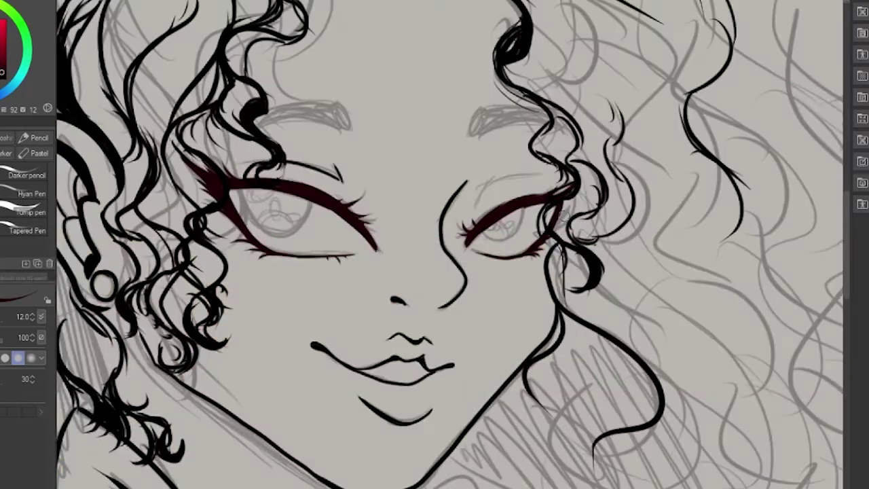
{"action": "left_click_drag", "start_coordinate": [556, 237], "coordinate": [568, 200]}
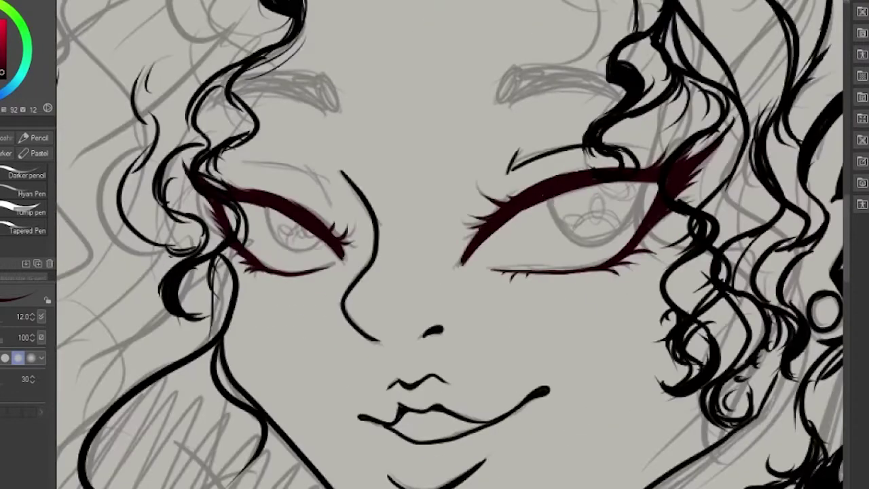
Step: Darken the inner corner of the nearer eye's lash line and streak crimson highlights into its outer wing
{"action": "mouse_move", "coordinate": [464, 262]}
{"action": "left_mouse_down"}
{"action": "mouse_move", "coordinate": [533, 201]}
{"action": "mouse_move", "coordinate": [476, 252]}
{"action": "left_mouse_up"}
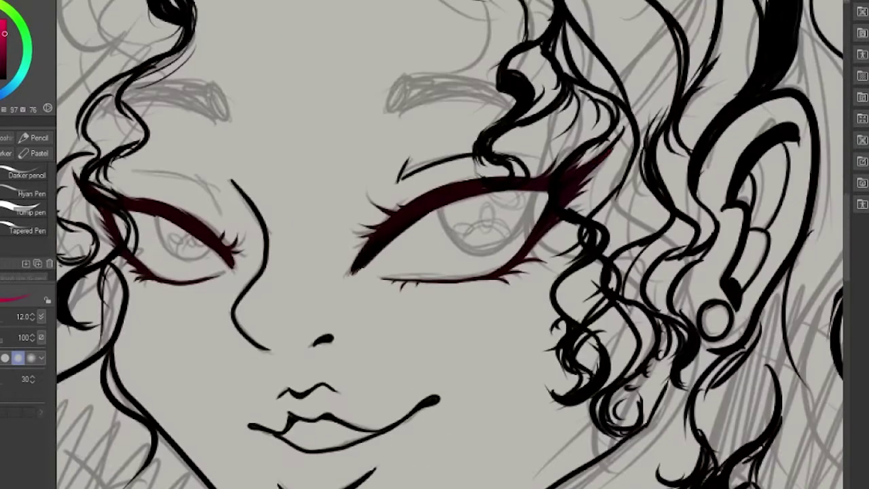
{"action": "left_click_drag", "start_coordinate": [614, 142], "coordinate": [564, 201]}
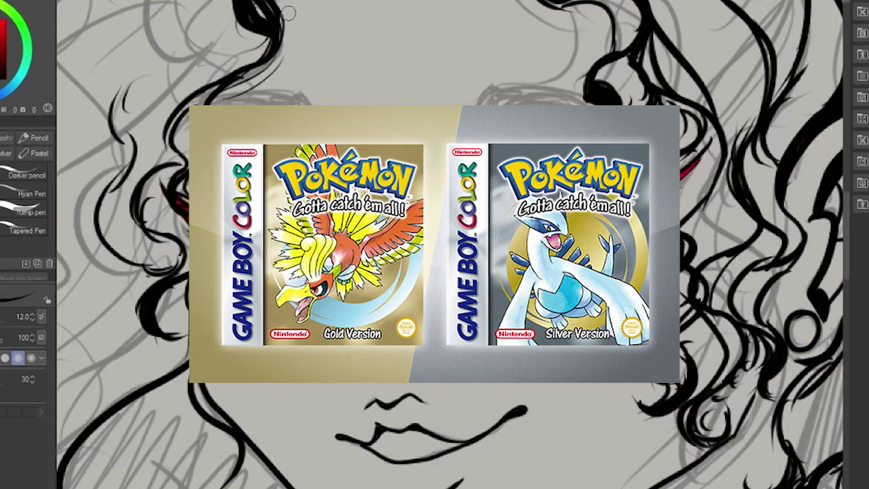
Step: Ink the irises and small oval pupils of both eyes in black, and paint white highlights on the eyes
{"action": "left_click_drag", "start_coordinate": [246, 223], "coordinate": [267, 270]}
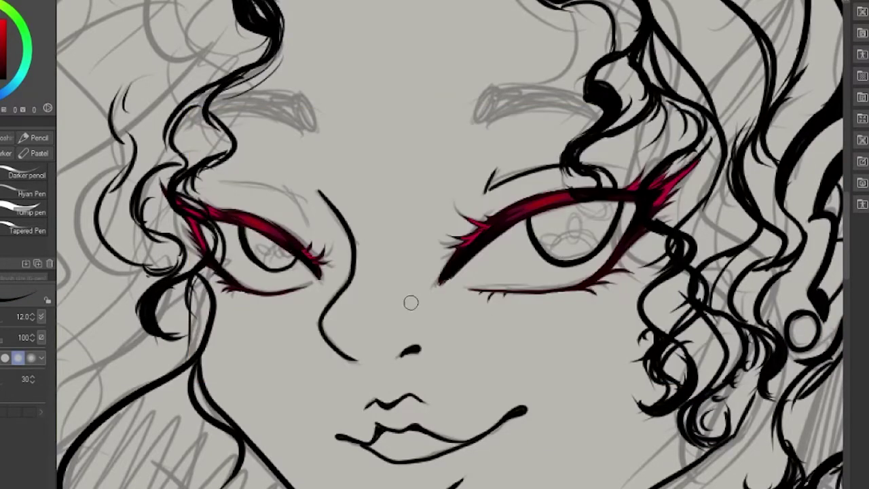
{"action": "left_click_drag", "start_coordinate": [527, 221], "coordinate": [587, 267]}
{"action": "left_click_drag", "start_coordinate": [574, 219], "coordinate": [573, 241]}
{"action": "left_click_drag", "start_coordinate": [277, 243], "coordinate": [277, 257]}
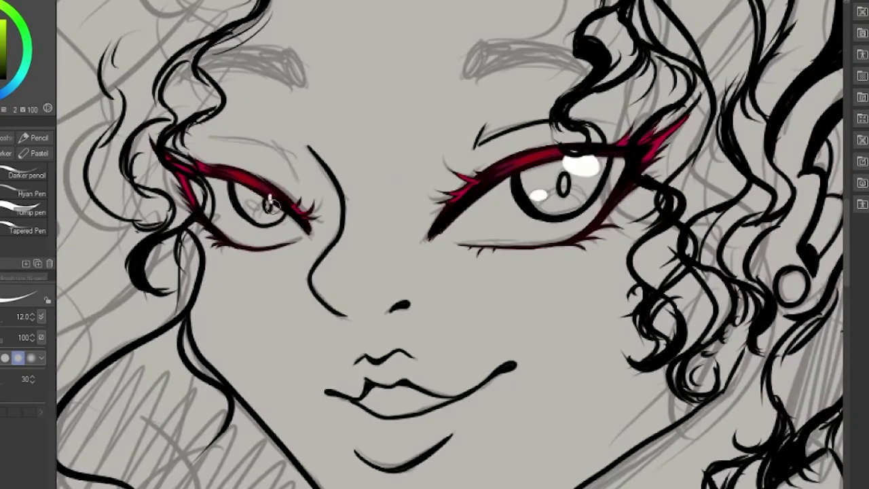
{"action": "left_click_drag", "start_coordinate": [272, 198], "coordinate": [273, 208]}
{"action": "left_click", "coordinate": [249, 204]}
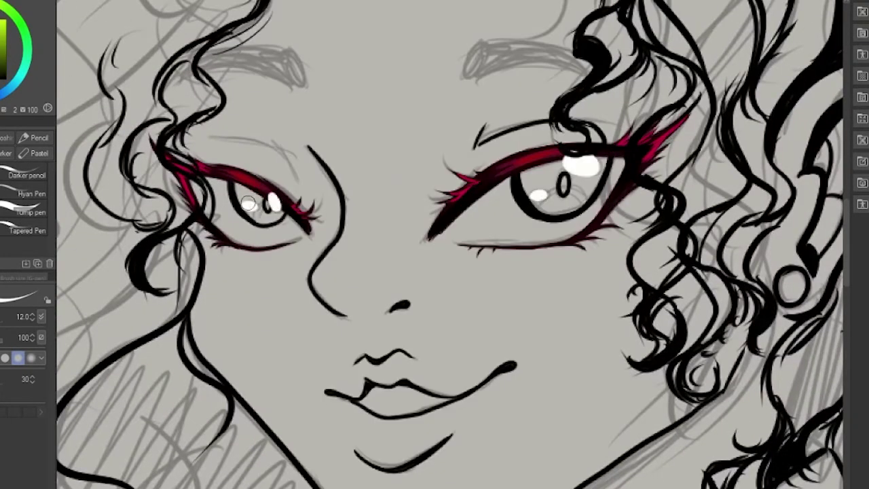
Step: Fill in both eyebrows with solid black, hair-like strokes over the sketch
{"action": "key", "text": "ctrl+0"}
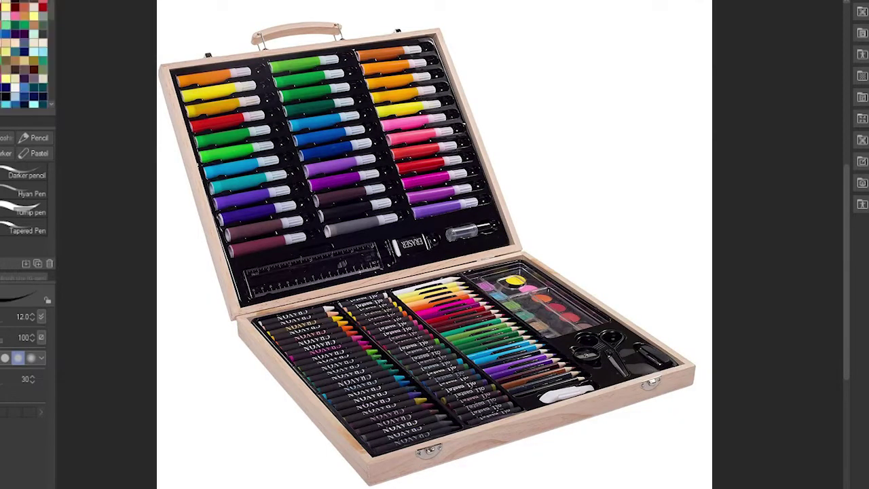
{"action": "scroll", "coordinate": [757, 298], "scroll_direction": "up", "scroll_amount": 5}
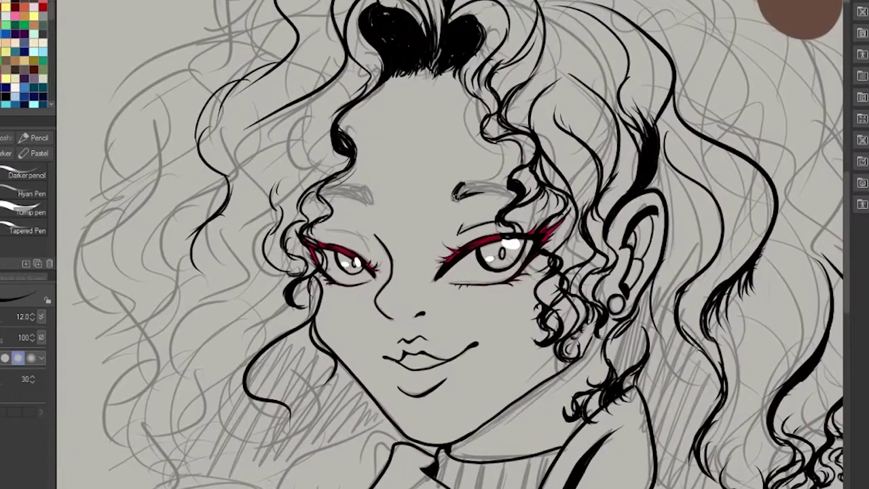
{"action": "left_click_drag", "start_coordinate": [467, 193], "coordinate": [491, 191]}
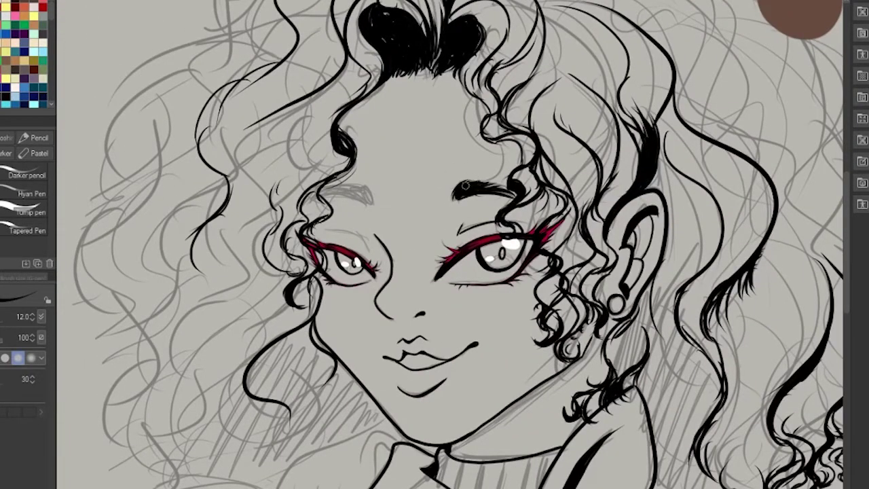
{"action": "key", "text": "h"}
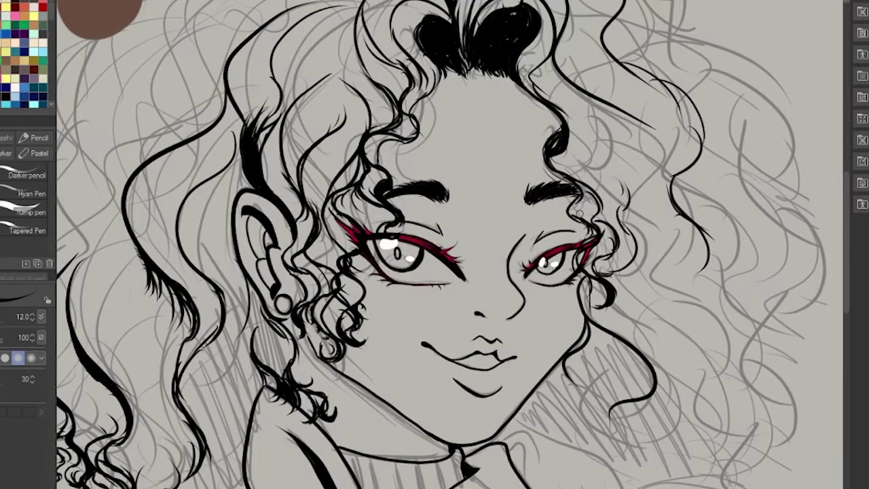
{"action": "key", "text": "h"}
Step: Draw thin white wavy strands over the two solid black hair patches at the parting
{"action": "scroll", "coordinate": [569, 218], "scroll_direction": "up", "scroll_amount": 5}
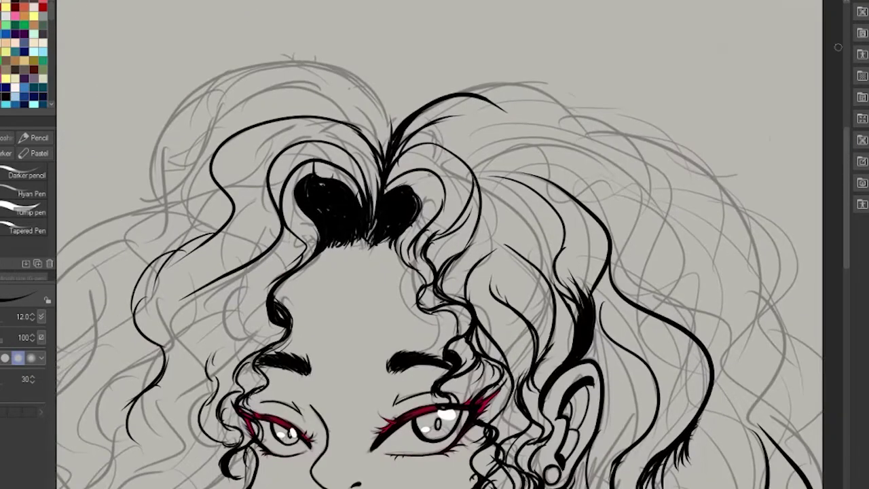
{"action": "left_click_drag", "start_coordinate": [385, 156], "coordinate": [377, 110]}
{"action": "left_click_drag", "start_coordinate": [375, 135], "coordinate": [372, 234]}
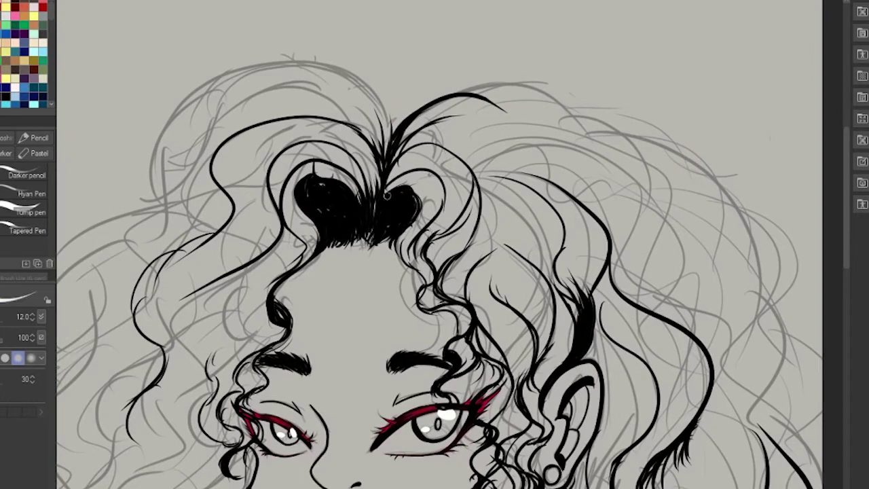
{"action": "left_click_drag", "start_coordinate": [351, 182], "coordinate": [370, 238]}
{"action": "mouse_move", "coordinate": [319, 182]}
{"action": "left_mouse_down"}
{"action": "mouse_move", "coordinate": [335, 232]}
{"action": "mouse_move", "coordinate": [409, 198]}
{"action": "left_mouse_up"}
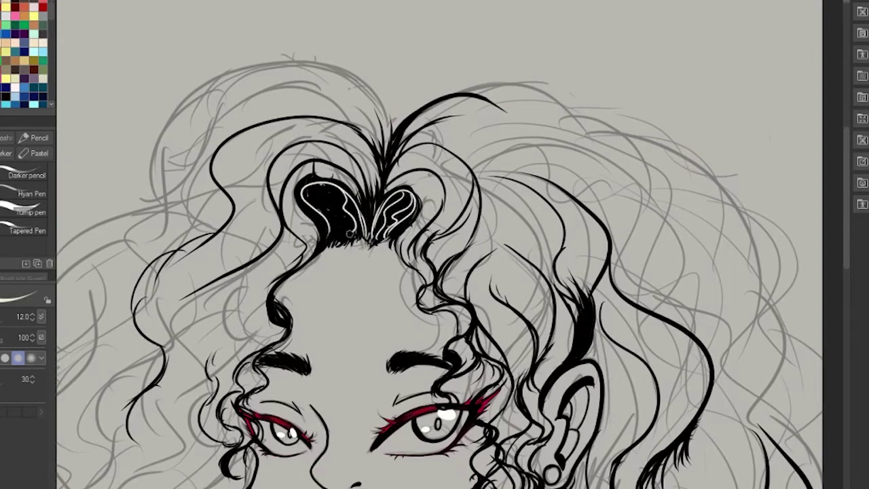
{"action": "left_click_drag", "start_coordinate": [349, 233], "coordinate": [332, 184]}
{"action": "mouse_move", "coordinate": [335, 187]}
{"action": "left_mouse_down"}
{"action": "mouse_move", "coordinate": [340, 243]}
{"action": "mouse_move", "coordinate": [330, 245]}
{"action": "left_mouse_up"}
{"action": "left_click_drag", "start_coordinate": [306, 191], "coordinate": [313, 206]}
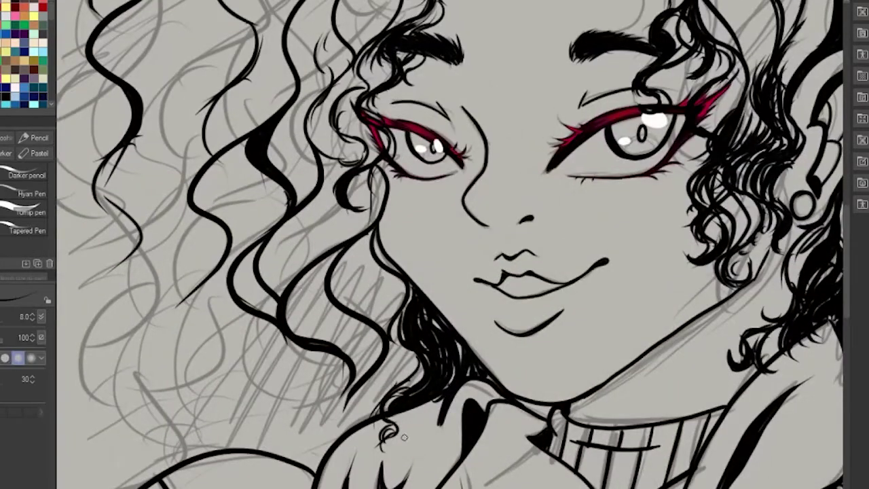
Step: Fill the curls beside the far cheek with fine black strands, and add small curled ends over the scarf using brush size 8
{"action": "left_click_drag", "start_coordinate": [380, 399], "coordinate": [359, 444]}
{"action": "mouse_move", "coordinate": [401, 367]}
{"action": "left_mouse_down"}
{"action": "mouse_move", "coordinate": [360, 434]}
{"action": "mouse_move", "coordinate": [370, 326]}
{"action": "left_mouse_up"}
{"action": "left_click_drag", "start_coordinate": [372, 234], "coordinate": [353, 309]}
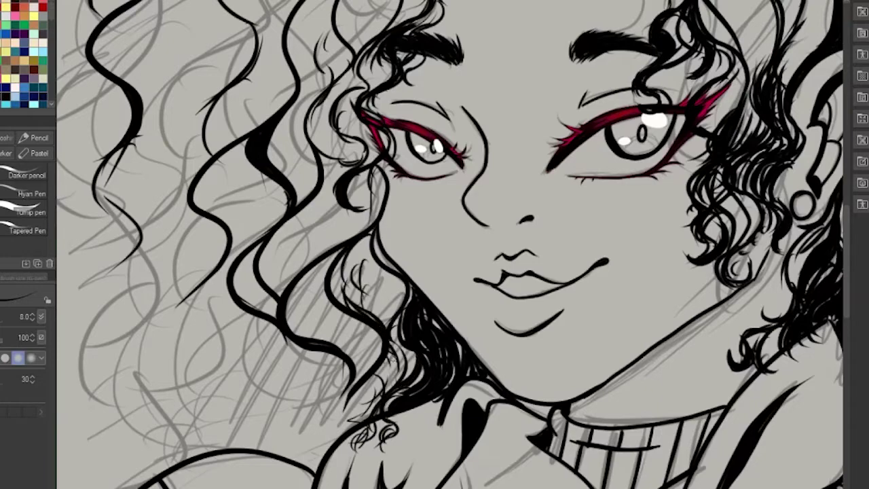
{"action": "left_click_drag", "start_coordinate": [400, 290], "coordinate": [383, 329]}
{"action": "mouse_move", "coordinate": [371, 232]}
{"action": "left_mouse_down"}
{"action": "mouse_move", "coordinate": [349, 276]}
{"action": "mouse_move", "coordinate": [363, 279]}
{"action": "left_mouse_up"}
{"action": "mouse_move", "coordinate": [377, 235]}
{"action": "left_mouse_down"}
{"action": "mouse_move", "coordinate": [410, 316]}
{"action": "mouse_move", "coordinate": [363, 325]}
{"action": "left_mouse_up"}
{"action": "mouse_move", "coordinate": [378, 243]}
{"action": "left_mouse_down"}
{"action": "mouse_move", "coordinate": [333, 318]}
{"action": "mouse_move", "coordinate": [388, 313]}
{"action": "mouse_move", "coordinate": [398, 363]}
{"action": "mouse_move", "coordinate": [354, 455]}
{"action": "left_mouse_up"}
{"action": "left_click_drag", "start_coordinate": [370, 340], "coordinate": [353, 414]}
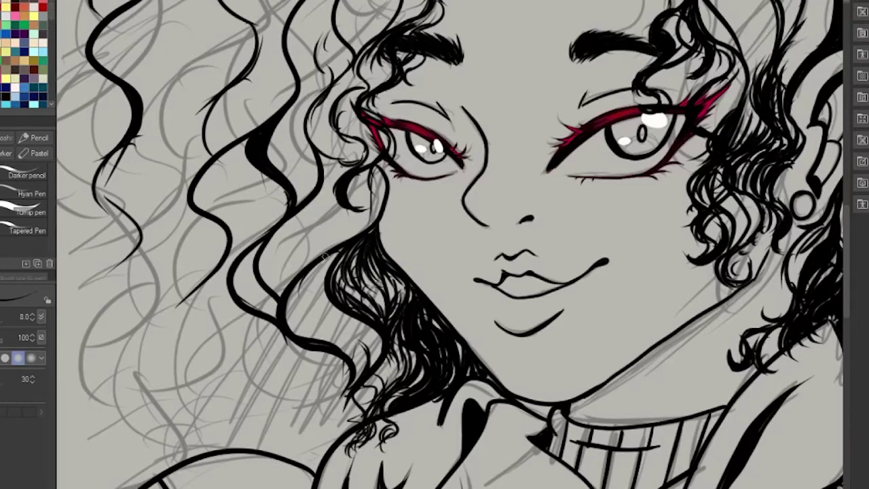
Step: Ink long wavy strands down the outer edge of the hair on the far side of the face
{"action": "left_click_drag", "start_coordinate": [324, 255], "coordinate": [487, 201]}
{"action": "mouse_move", "coordinate": [275, 20]}
{"action": "left_mouse_down"}
{"action": "mouse_move", "coordinate": [245, 182]}
{"action": "mouse_move", "coordinate": [254, 280]}
{"action": "mouse_move", "coordinate": [292, 326]}
{"action": "left_mouse_up"}
{"action": "left_click_drag", "start_coordinate": [299, 285], "coordinate": [340, 384]}
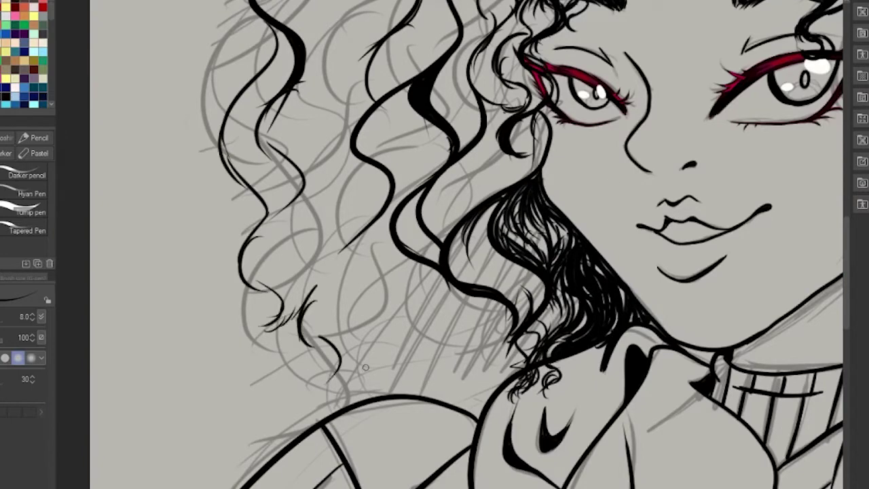
Step: Ink a dense row of short curly tips along the hair's lower edge above the far shoulder
{"action": "left_click_drag", "start_coordinate": [503, 350], "coordinate": [475, 407]}
{"action": "left_click_drag", "start_coordinate": [479, 357], "coordinate": [486, 418]}
{"action": "left_click_drag", "start_coordinate": [462, 323], "coordinate": [435, 400]}
{"action": "left_click_drag", "start_coordinate": [448, 350], "coordinate": [408, 398]}
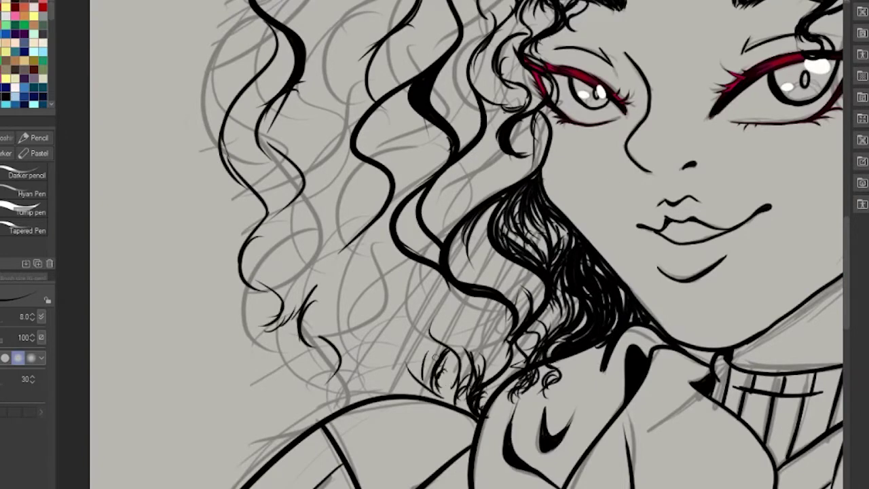
{"action": "left_click_drag", "start_coordinate": [428, 319], "coordinate": [407, 387]}
{"action": "left_click_drag", "start_coordinate": [363, 306], "coordinate": [339, 390]}
{"action": "left_click_drag", "start_coordinate": [350, 340], "coordinate": [339, 401]}
{"action": "mouse_move", "coordinate": [319, 326]}
{"action": "left_mouse_down"}
{"action": "mouse_move", "coordinate": [339, 391]}
{"action": "mouse_move", "coordinate": [332, 401]}
{"action": "left_mouse_up"}
{"action": "mouse_move", "coordinate": [299, 292]}
{"action": "left_mouse_down"}
{"action": "mouse_move", "coordinate": [261, 340]}
{"action": "mouse_move", "coordinate": [262, 353]}
{"action": "left_mouse_up"}
{"action": "left_click_drag", "start_coordinate": [285, 343], "coordinate": [266, 381]}
{"action": "left_click_drag", "start_coordinate": [275, 389], "coordinate": [257, 398]}
{"action": "left_click_drag", "start_coordinate": [267, 279], "coordinate": [244, 323]}
{"action": "left_click_drag", "start_coordinate": [309, 270], "coordinate": [292, 318]}
{"action": "left_click_drag", "start_coordinate": [255, 312], "coordinate": [237, 321]}
{"action": "mouse_move", "coordinate": [299, 285]}
{"action": "left_mouse_down"}
{"action": "mouse_move", "coordinate": [301, 363]}
{"action": "mouse_move", "coordinate": [333, 370]}
{"action": "left_mouse_up"}
{"action": "mouse_move", "coordinate": [360, 313]}
{"action": "left_mouse_down"}
{"action": "mouse_move", "coordinate": [353, 380]}
{"action": "mouse_move", "coordinate": [380, 373]}
{"action": "left_mouse_up"}
{"action": "mouse_move", "coordinate": [386, 354]}
{"action": "left_mouse_down"}
{"action": "mouse_move", "coordinate": [367, 390]}
{"action": "mouse_move", "coordinate": [373, 395]}
{"action": "left_mouse_up"}
{"action": "mouse_move", "coordinate": [411, 338]}
{"action": "left_mouse_down"}
{"action": "mouse_move", "coordinate": [387, 388]}
{"action": "mouse_move", "coordinate": [407, 393]}
{"action": "left_mouse_up"}
{"action": "left_click_drag", "start_coordinate": [416, 343], "coordinate": [384, 394]}
{"action": "left_click_drag", "start_coordinate": [394, 330], "coordinate": [363, 387]}
{"action": "left_click_drag", "start_coordinate": [373, 298], "coordinate": [354, 350]}
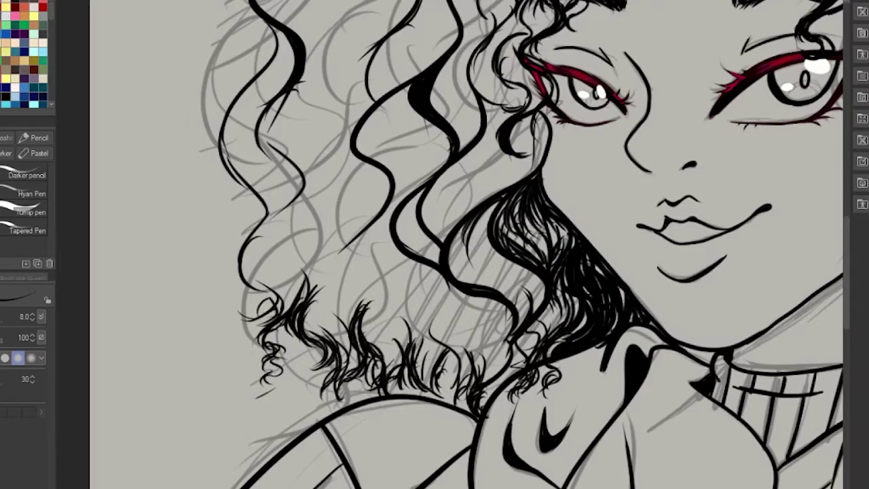
{"action": "key", "text": "ctrl+0"}
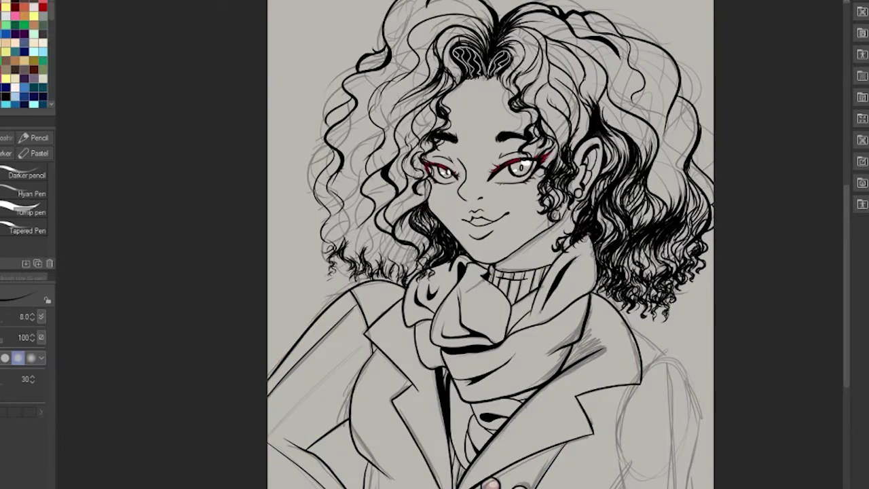
{"action": "key", "text": "ctrl+plus"}
{"action": "key", "text": "minus"}
{"action": "key", "text": "minus"}
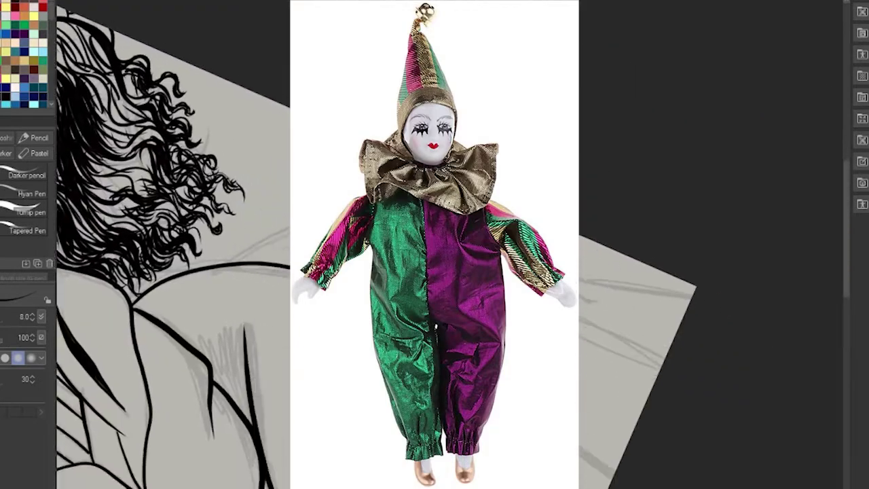
{"action": "key", "text": "minus"}
{"action": "key", "text": "minus"}
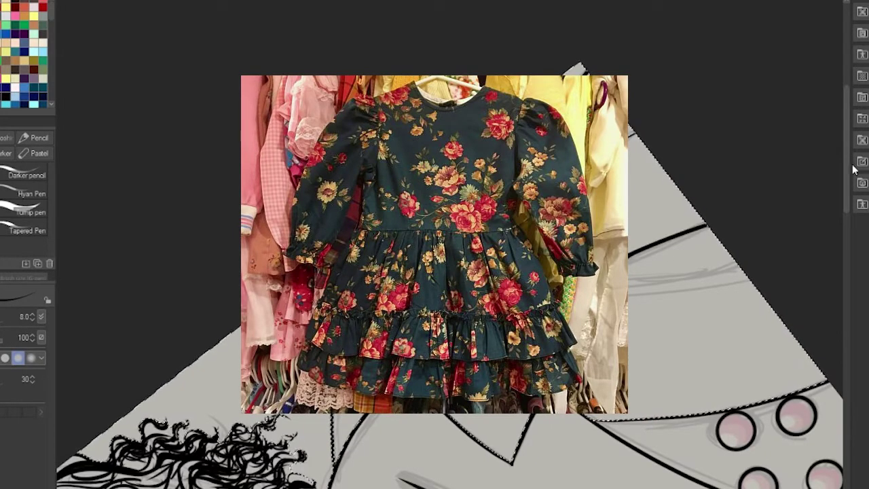
Step: Clear the selection and thicken the coat's sleeve, waist and lower outlines using brush size 17
{"action": "key", "text": "ctrl+@"}
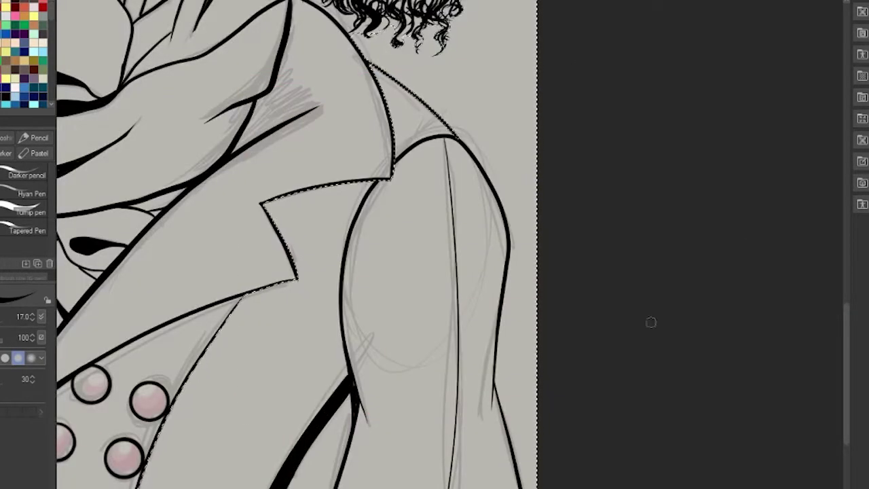
{"action": "key", "text": "h"}
{"action": "key", "text": "ctrl+d"}
{"action": "mouse_move", "coordinate": [229, 253]}
{"action": "left_mouse_down"}
{"action": "mouse_move", "coordinate": [312, 193]}
{"action": "mouse_move", "coordinate": [318, 331]}
{"action": "mouse_move", "coordinate": [339, 374]}
{"action": "left_mouse_up"}
{"action": "left_click_drag", "start_coordinate": [352, 272], "coordinate": [340, 366]}
{"action": "left_click_drag", "start_coordinate": [317, 192], "coordinate": [354, 278]}
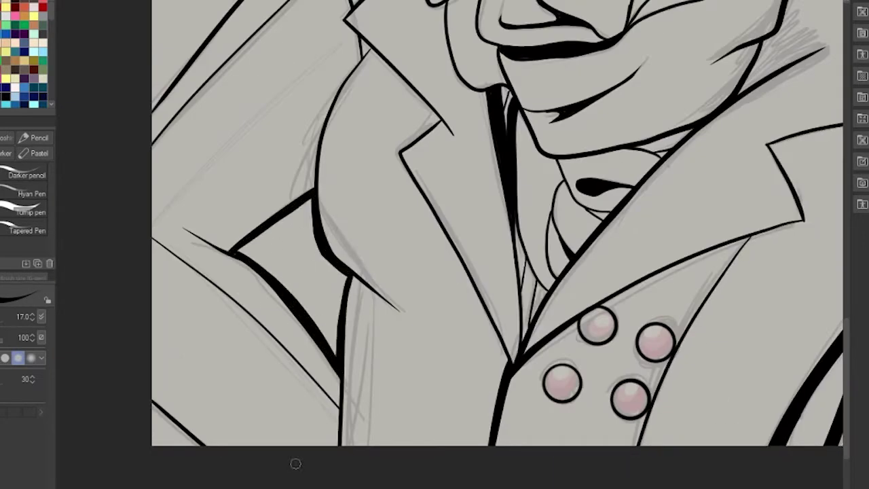
{"action": "left_click_drag", "start_coordinate": [152, 403], "coordinate": [201, 445]}
Step: Ink inner strands inside the outer curls on the far side of the hair using brush size 8
{"action": "mouse_move", "coordinate": [679, 306]}
{"action": "left_mouse_down"}
{"action": "mouse_move", "coordinate": [398, 283]}
{"action": "mouse_move", "coordinate": [190, 233]}
{"action": "left_mouse_up"}
{"action": "mouse_move", "coordinate": [523, 133]}
{"action": "left_mouse_down"}
{"action": "mouse_move", "coordinate": [516, 251]}
{"action": "mouse_move", "coordinate": [551, 390]}
{"action": "mouse_move", "coordinate": [546, 381]}
{"action": "left_mouse_up"}
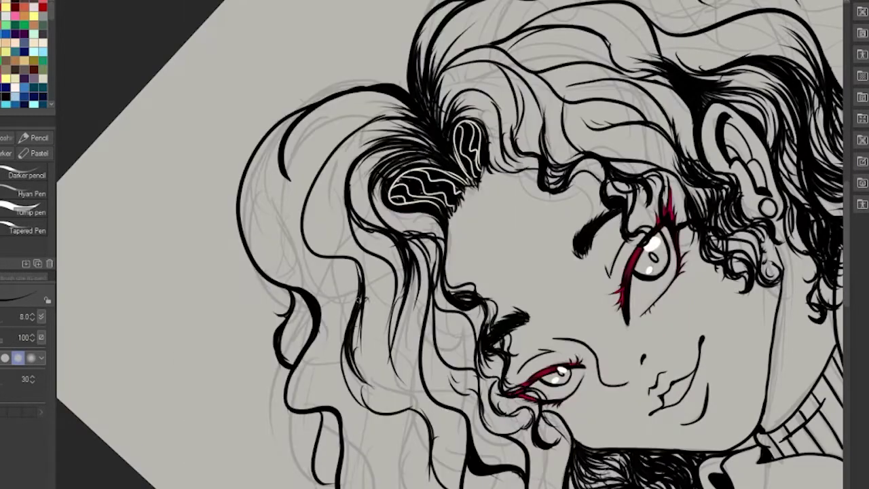
{"action": "left_click_drag", "start_coordinate": [306, 291], "coordinate": [286, 358]}
{"action": "left_click_drag", "start_coordinate": [335, 404], "coordinate": [317, 487]}
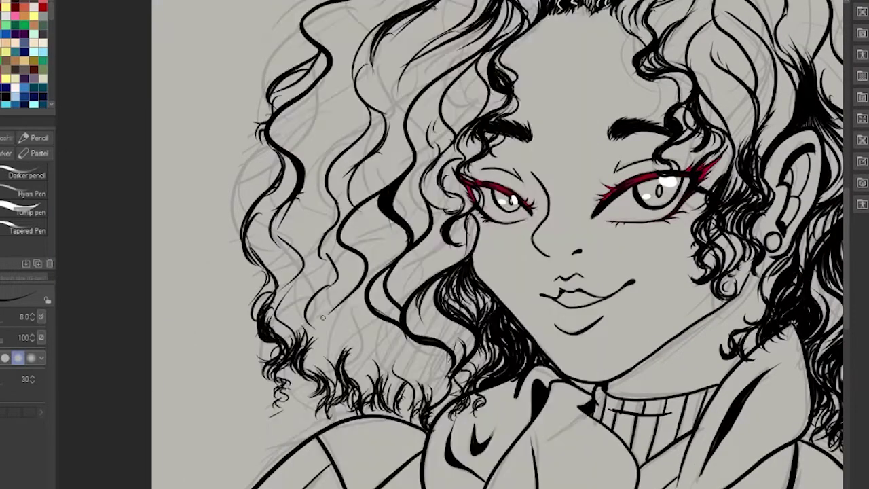
Step: Extend a wavy strand down to the hair's lower edge and thicken the curly tips above the far shoulder
{"action": "mouse_move", "coordinate": [318, 285]}
{"action": "left_mouse_down"}
{"action": "mouse_move", "coordinate": [333, 375]}
{"action": "mouse_move", "coordinate": [303, 422]}
{"action": "mouse_move", "coordinate": [309, 432]}
{"action": "left_mouse_up"}
{"action": "left_click_drag", "start_coordinate": [402, 379], "coordinate": [387, 409]}
{"action": "left_click_drag", "start_coordinate": [377, 352], "coordinate": [407, 422]}
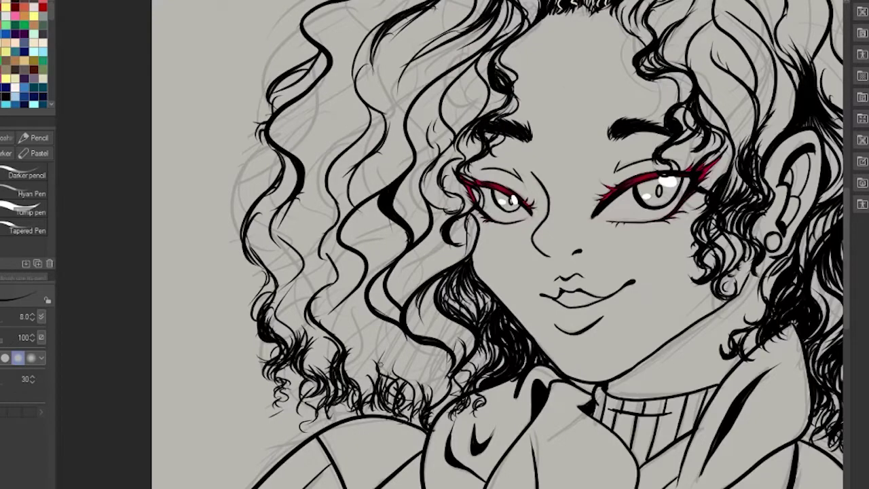
Step: Ink inner strands inside the lower curls on the far side of the hair, just above the shoulder
{"action": "left_click_drag", "start_coordinate": [447, 371], "coordinate": [417, 404]}
{"action": "mouse_move", "coordinate": [469, 217]}
{"action": "left_mouse_down"}
{"action": "mouse_move", "coordinate": [435, 313]}
{"action": "mouse_move", "coordinate": [411, 333]}
{"action": "left_mouse_up"}
{"action": "left_click_drag", "start_coordinate": [461, 329], "coordinate": [438, 360]}
Step: Fill the hair behind and below the near ear with fine wavy strands that follow the large curls
{"action": "left_click_drag", "start_coordinate": [665, 362], "coordinate": [639, 394]}
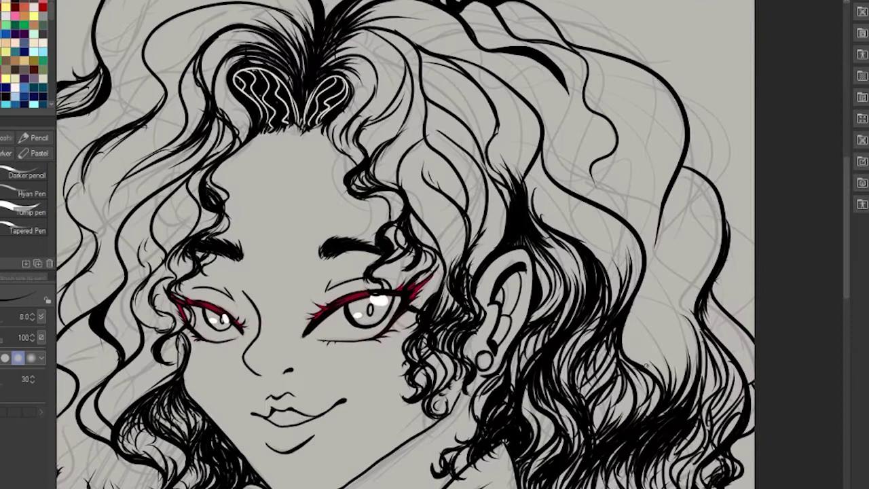
{"action": "left_click_drag", "start_coordinate": [645, 314], "coordinate": [627, 368]}
{"action": "left_click_drag", "start_coordinate": [545, 152], "coordinate": [532, 215]}
{"action": "left_click_drag", "start_coordinate": [626, 343], "coordinate": [663, 387]}
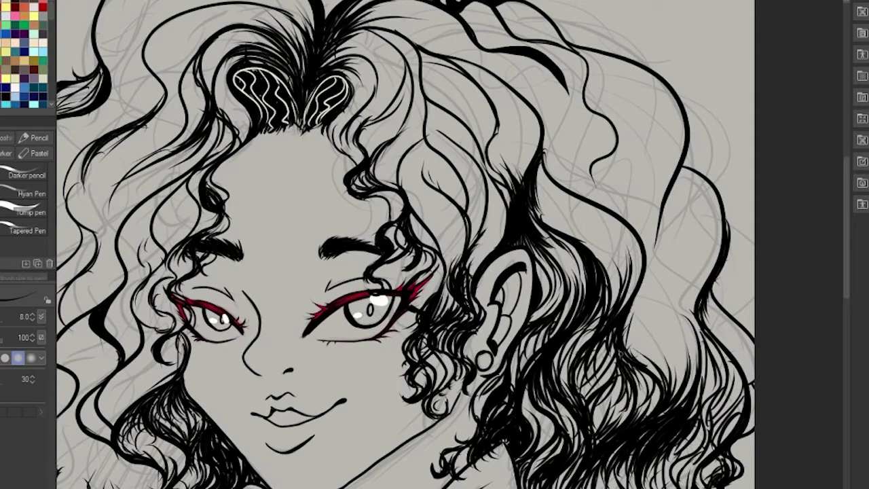
{"action": "left_click_drag", "start_coordinate": [596, 406], "coordinate": [602, 439]}
{"action": "left_click_drag", "start_coordinate": [530, 387], "coordinate": [542, 450]}
{"action": "left_click_drag", "start_coordinate": [539, 262], "coordinate": [544, 303]}
{"action": "mouse_move", "coordinate": [542, 231]}
{"action": "left_mouse_down"}
{"action": "mouse_move", "coordinate": [562, 299]}
{"action": "mouse_move", "coordinate": [574, 303]}
{"action": "left_mouse_up"}
{"action": "left_click_drag", "start_coordinate": [580, 268], "coordinate": [583, 284]}
Step: Ink fine strands running down from the curls above the near ear to its upper edge
{"action": "mouse_move", "coordinate": [476, 238]}
{"action": "left_mouse_down"}
{"action": "mouse_move", "coordinate": [484, 278]}
{"action": "mouse_move", "coordinate": [495, 278]}
{"action": "left_mouse_up"}
{"action": "left_click_drag", "start_coordinate": [492, 154], "coordinate": [478, 226]}
{"action": "left_click_drag", "start_coordinate": [485, 172], "coordinate": [492, 261]}
{"action": "left_click_drag", "start_coordinate": [489, 196], "coordinate": [501, 241]}
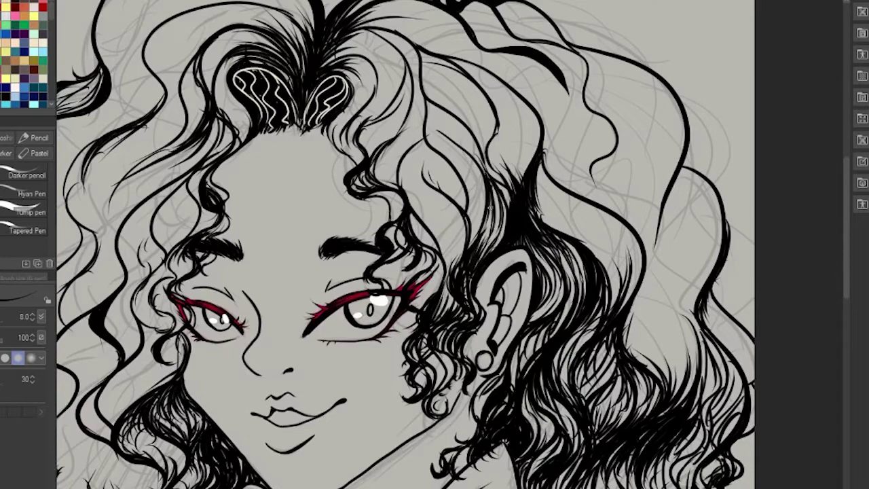
{"action": "left_click_drag", "start_coordinate": [503, 170], "coordinate": [509, 233]}
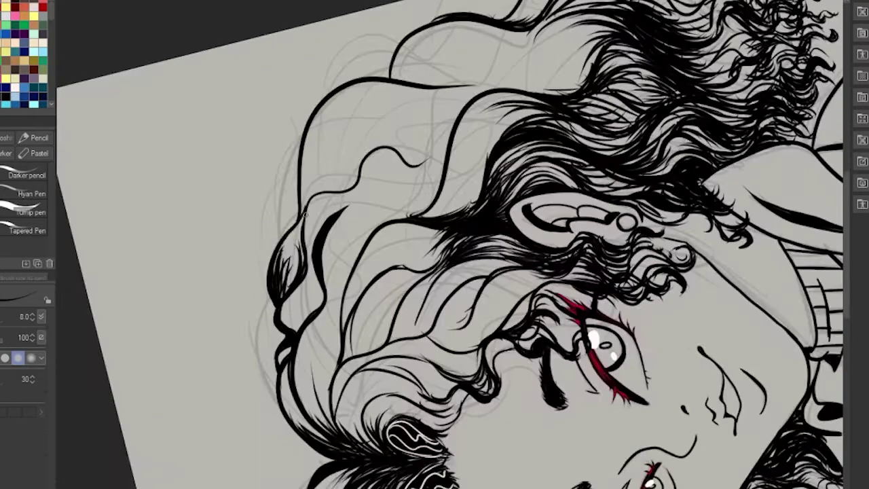
Step: Ink fine strands inside the small crown curls and along the crown section on the near side of the parting
{"action": "left_click_drag", "start_coordinate": [307, 213], "coordinate": [283, 253]}
{"action": "left_click_drag", "start_coordinate": [303, 222], "coordinate": [300, 260]}
{"action": "left_click_drag", "start_coordinate": [296, 303], "coordinate": [281, 332]}
{"action": "left_click_drag", "start_coordinate": [328, 287], "coordinate": [296, 368]}
{"action": "left_click_drag", "start_coordinate": [333, 282], "coordinate": [314, 333]}
{"action": "mouse_move", "coordinate": [338, 263]}
{"action": "left_mouse_down"}
{"action": "mouse_move", "coordinate": [323, 320]}
{"action": "mouse_move", "coordinate": [331, 344]}
{"action": "left_mouse_up"}
{"action": "left_click_drag", "start_coordinate": [357, 256], "coordinate": [302, 426]}
{"action": "left_click_drag", "start_coordinate": [303, 368], "coordinate": [283, 428]}
Step: Add strands inside the wavy lock above the near ear and extend them up into the crown
{"action": "key", "text": "minus"}
{"action": "key", "text": "minus"}
{"action": "left_click_drag", "start_coordinate": [391, 319], "coordinate": [370, 374]}
{"action": "left_click_drag", "start_coordinate": [424, 241], "coordinate": [371, 283]}
{"action": "mouse_move", "coordinate": [424, 243]}
{"action": "left_mouse_down"}
{"action": "mouse_move", "coordinate": [384, 277]}
{"action": "mouse_move", "coordinate": [406, 294]}
{"action": "mouse_move", "coordinate": [377, 270]}
{"action": "left_mouse_up"}
{"action": "mouse_move", "coordinate": [387, 310]}
{"action": "left_mouse_down"}
{"action": "mouse_move", "coordinate": [371, 340]}
{"action": "mouse_move", "coordinate": [371, 332]}
{"action": "left_mouse_up"}
{"action": "left_click_drag", "start_coordinate": [409, 253], "coordinate": [387, 278]}
{"action": "left_click_drag", "start_coordinate": [421, 421], "coordinate": [390, 466]}
{"action": "left_click_drag", "start_coordinate": [398, 378], "coordinate": [383, 441]}
{"action": "left_click_drag", "start_coordinate": [434, 422], "coordinate": [407, 468]}
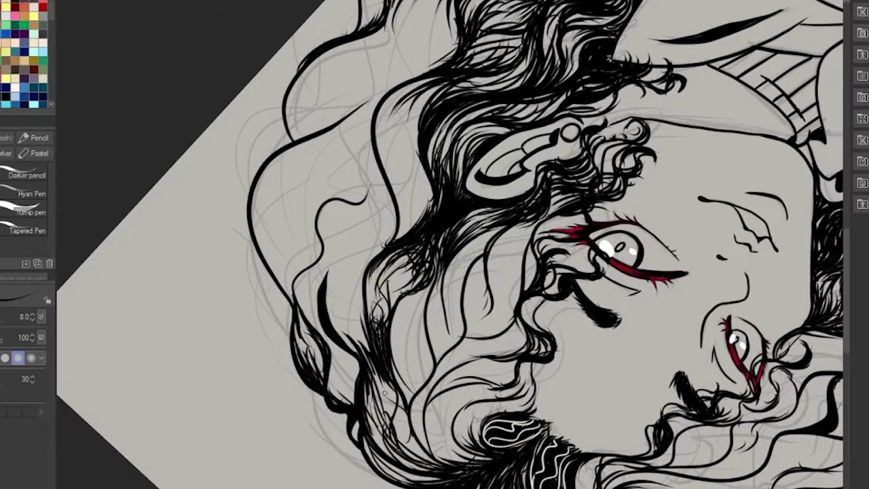
Step: Thicken the near-side crown with overlapping strands that converge on the parting
{"action": "left_click_drag", "start_coordinate": [425, 401], "coordinate": [399, 455]}
{"action": "left_click_drag", "start_coordinate": [404, 377], "coordinate": [371, 451]}
{"action": "left_click_drag", "start_coordinate": [444, 469], "coordinate": [396, 480]}
{"action": "left_click_drag", "start_coordinate": [417, 447], "coordinate": [370, 478]}
{"action": "left_click_drag", "start_coordinate": [482, 428], "coordinate": [443, 463]}
{"action": "left_click_drag", "start_coordinate": [486, 398], "coordinate": [454, 454]}
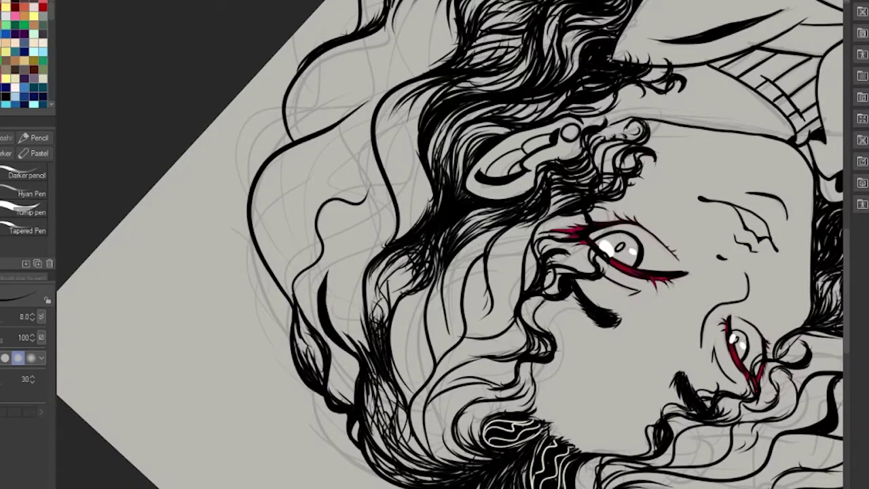
Step: Ink dense strands along the temple between the near ear and the eye
{"action": "key", "text": "minus"}
{"action": "left_click_drag", "start_coordinate": [486, 133], "coordinate": [468, 230]}
{"action": "left_click_drag", "start_coordinate": [509, 207], "coordinate": [472, 243]}
{"action": "left_click_drag", "start_coordinate": [500, 180], "coordinate": [476, 219]}
{"action": "left_click_drag", "start_coordinate": [516, 195], "coordinate": [486, 235]}
{"action": "left_click_drag", "start_coordinate": [477, 193], "coordinate": [471, 254]}
{"action": "mouse_move", "coordinate": [514, 216]}
{"action": "left_mouse_down"}
{"action": "mouse_move", "coordinate": [492, 254]}
{"action": "mouse_move", "coordinate": [478, 323]}
{"action": "left_mouse_up"}
Step: Ink fine strands down the near-side front lock that frames the forehead beside the parting
{"action": "mouse_move", "coordinate": [519, 301]}
{"action": "left_mouse_down"}
{"action": "mouse_move", "coordinate": [506, 354]}
{"action": "mouse_move", "coordinate": [523, 390]}
{"action": "left_mouse_up"}
{"action": "left_click_drag", "start_coordinate": [570, 373], "coordinate": [527, 418]}
{"action": "left_click_drag", "start_coordinate": [596, 371], "coordinate": [544, 410]}
{"action": "left_click_drag", "start_coordinate": [551, 345], "coordinate": [527, 398]}
{"action": "left_click_drag", "start_coordinate": [589, 288], "coordinate": [538, 347]}
{"action": "left_click_drag", "start_coordinate": [591, 310], "coordinate": [557, 360]}
{"action": "left_click_drag", "start_coordinate": [579, 339], "coordinate": [553, 387]}
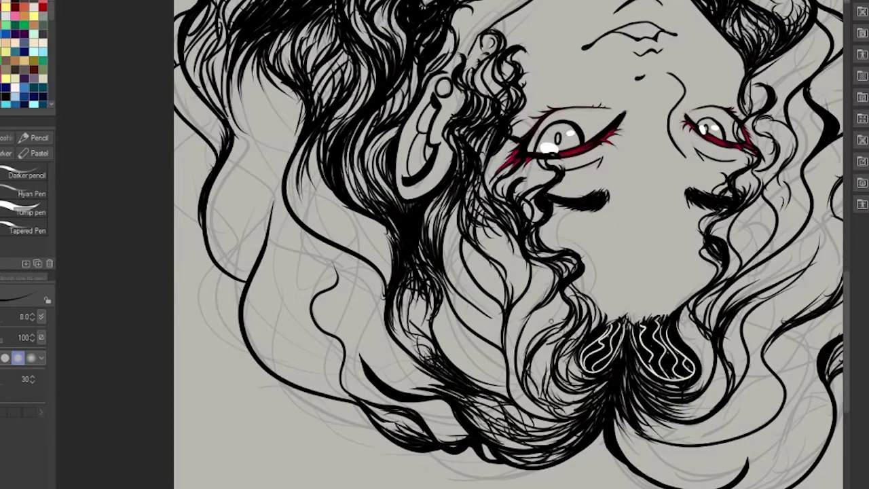
Step: Fill the gap between the near-side forehead lock and the neighbouring curl with flowing strands
{"action": "left_click_drag", "start_coordinate": [545, 312], "coordinate": [524, 362]}
{"action": "left_click_drag", "start_coordinate": [561, 293], "coordinate": [543, 345]}
{"action": "left_click_drag", "start_coordinate": [549, 350], "coordinate": [528, 392]}
{"action": "left_click_drag", "start_coordinate": [544, 264], "coordinate": [509, 341]}
{"action": "left_click_drag", "start_coordinate": [538, 294], "coordinate": [505, 374]}
{"action": "left_click_drag", "start_coordinate": [551, 258], "coordinate": [530, 304]}
Step: Ink long wavy strands inside the outer side curl on the near side and the gap beneath it
{"action": "key", "text": "minus"}
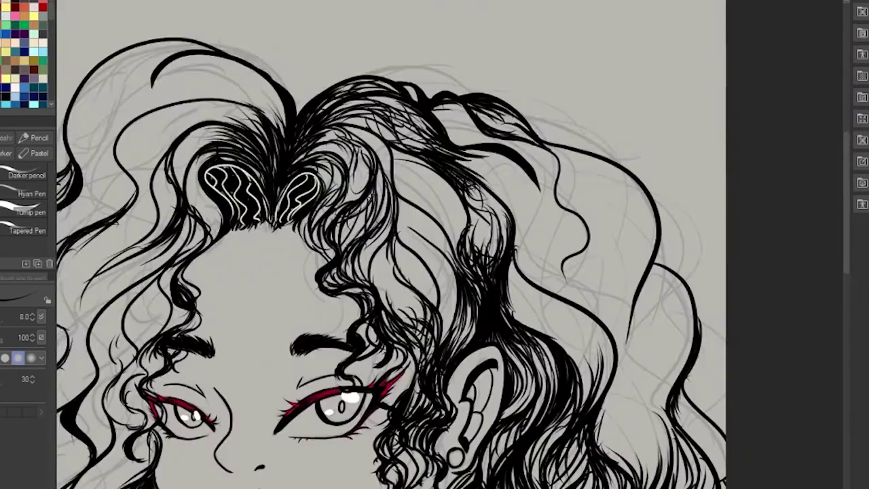
{"action": "mouse_move", "coordinate": [340, 398]}
{"action": "left_mouse_down"}
{"action": "mouse_move", "coordinate": [392, 281]}
{"action": "mouse_move", "coordinate": [353, 254]}
{"action": "left_mouse_up"}
{"action": "mouse_move", "coordinate": [666, 110]}
{"action": "left_mouse_down"}
{"action": "mouse_move", "coordinate": [633, 184]}
{"action": "mouse_move", "coordinate": [642, 167]}
{"action": "left_mouse_up"}
{"action": "mouse_move", "coordinate": [675, 119]}
{"action": "left_mouse_down"}
{"action": "mouse_move", "coordinate": [632, 206]}
{"action": "mouse_move", "coordinate": [611, 309]}
{"action": "left_mouse_up"}
{"action": "left_click_drag", "start_coordinate": [676, 160], "coordinate": [617, 279]}
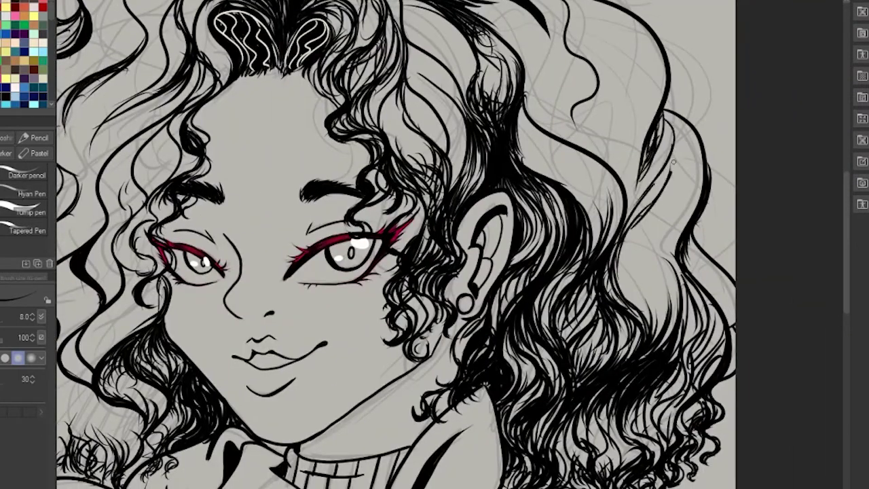
{"action": "left_click_drag", "start_coordinate": [681, 123], "coordinate": [634, 243]}
{"action": "left_click_drag", "start_coordinate": [684, 216], "coordinate": [623, 342]}
{"action": "left_click_drag", "start_coordinate": [669, 235], "coordinate": [624, 317]}
{"action": "left_click_drag", "start_coordinate": [672, 229], "coordinate": [638, 342]}
{"action": "left_click_drag", "start_coordinate": [679, 185], "coordinate": [654, 267]}
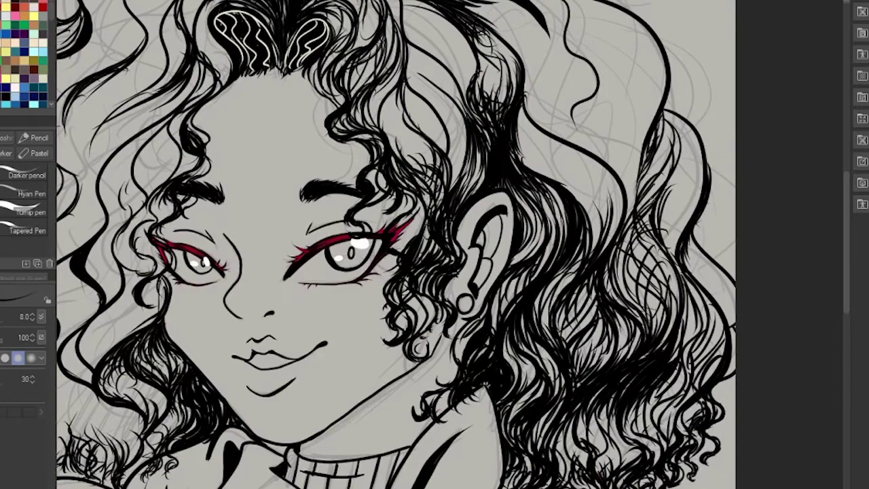
Step: Pack the outer near-side curl with denser strands from its top edge to its narrow base
{"action": "left_click_drag", "start_coordinate": [656, 197], "coordinate": [643, 239]}
{"action": "left_click_drag", "start_coordinate": [689, 159], "coordinate": [662, 250]}
{"action": "left_click_drag", "start_coordinate": [699, 115], "coordinate": [664, 200]}
{"action": "left_click_drag", "start_coordinate": [702, 180], "coordinate": [661, 247]}
{"action": "left_click_drag", "start_coordinate": [702, 160], "coordinate": [686, 220]}
{"action": "mouse_move", "coordinate": [665, 112]}
{"action": "left_mouse_down"}
{"action": "mouse_move", "coordinate": [637, 191]}
{"action": "mouse_move", "coordinate": [654, 170]}
{"action": "left_mouse_up"}
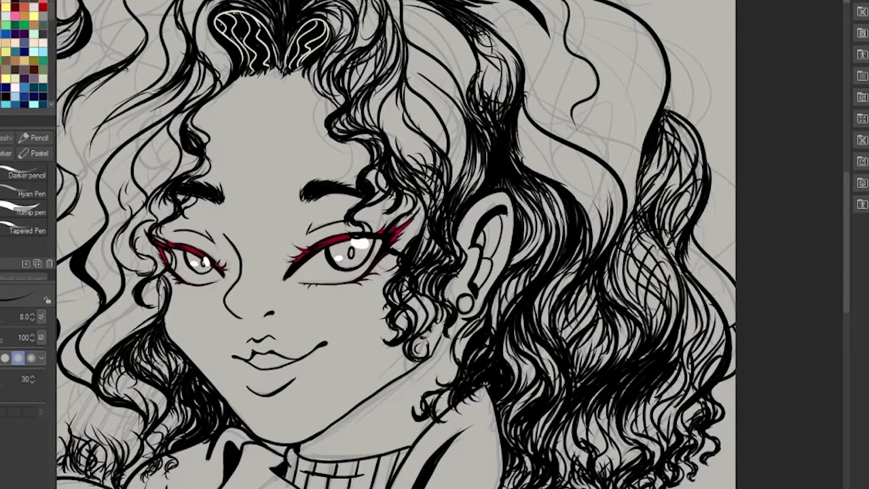
{"action": "mouse_move", "coordinate": [690, 199]}
{"action": "left_mouse_down"}
{"action": "mouse_move", "coordinate": [662, 252]}
{"action": "mouse_move", "coordinate": [676, 243]}
{"action": "left_mouse_up"}
Step: Ink inner strands in the far-side curls beside the cheek and down to the hair's lower edge
{"action": "left_click_drag", "start_coordinate": [679, 245], "coordinate": [788, 374]}
{"action": "left_click_drag", "start_coordinate": [408, 305], "coordinate": [543, 190]}
{"action": "left_click_drag", "start_coordinate": [388, 217], "coordinate": [367, 278]}
{"action": "mouse_move", "coordinate": [378, 275]}
{"action": "left_mouse_down"}
{"action": "mouse_move", "coordinate": [363, 311]}
{"action": "mouse_move", "coordinate": [377, 324]}
{"action": "left_mouse_up"}
{"action": "left_click_drag", "start_coordinate": [394, 294], "coordinate": [333, 366]}
{"action": "mouse_move", "coordinate": [323, 326]}
{"action": "left_mouse_down"}
{"action": "mouse_move", "coordinate": [313, 367]}
{"action": "mouse_move", "coordinate": [312, 455]}
{"action": "left_mouse_up"}
{"action": "left_click_drag", "start_coordinate": [299, 381], "coordinate": [286, 442]}
{"action": "left_click_drag", "start_coordinate": [333, 387], "coordinate": [299, 462]}
{"action": "left_click_drag", "start_coordinate": [293, 326], "coordinate": [282, 400]}
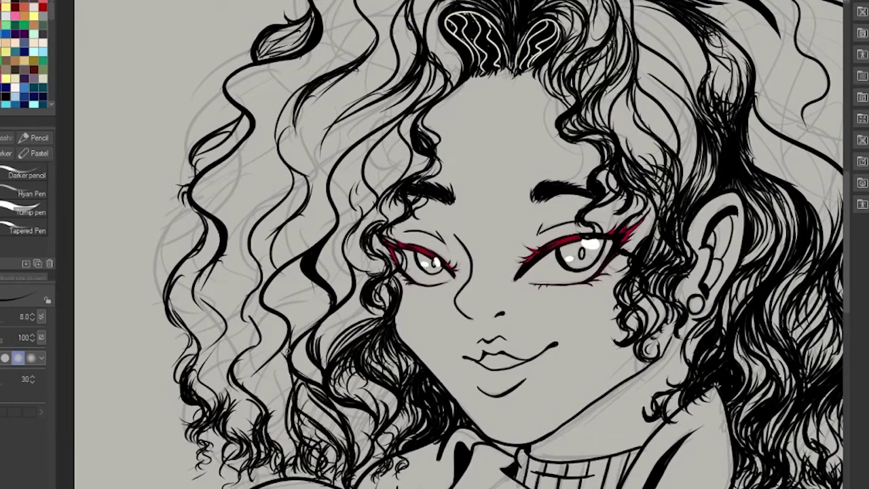
Step: Add fine strands around the dark curl junction in the middle of the far-side hair
{"action": "left_click_drag", "start_coordinate": [319, 285], "coordinate": [293, 343]}
{"action": "mouse_move", "coordinate": [306, 259]}
{"action": "left_mouse_down"}
{"action": "mouse_move", "coordinate": [282, 296]}
{"action": "mouse_move", "coordinate": [279, 343]}
{"action": "left_mouse_up"}
{"action": "left_click_drag", "start_coordinate": [292, 279], "coordinate": [266, 343]}
{"action": "left_click_drag", "start_coordinate": [319, 282], "coordinate": [288, 337]}
{"action": "mouse_move", "coordinate": [327, 292]}
{"action": "left_mouse_down"}
{"action": "mouse_move", "coordinate": [314, 326]}
{"action": "mouse_move", "coordinate": [321, 367]}
{"action": "left_mouse_up"}
{"action": "left_click_drag", "start_coordinate": [350, 329], "coordinate": [324, 369]}
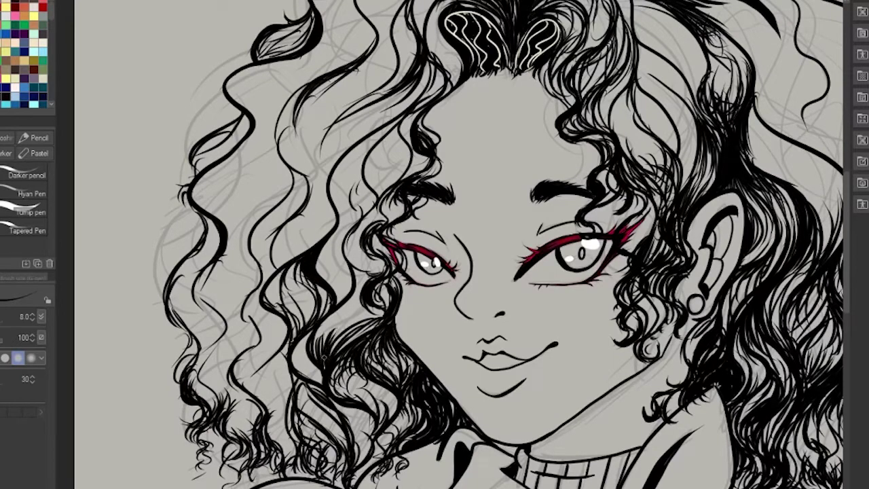
Step: Fill the far-side curls next to the cheek and eye with dense strands and start the lock above the eyebrow
{"action": "left_click_drag", "start_coordinate": [365, 270], "coordinate": [341, 317]}
{"action": "left_click_drag", "start_coordinate": [346, 319], "coordinate": [330, 344]}
{"action": "left_click_drag", "start_coordinate": [358, 289], "coordinate": [314, 353]}
{"action": "left_click_drag", "start_coordinate": [390, 282], "coordinate": [370, 331]}
{"action": "left_click_drag", "start_coordinate": [377, 242], "coordinate": [347, 275]}
{"action": "left_click_drag", "start_coordinate": [396, 127], "coordinate": [365, 170]}
Step: Ink short curved strands inside the far-side lock above the eyebrow
{"action": "mouse_move", "coordinate": [405, 126]}
{"action": "left_mouse_down"}
{"action": "mouse_move", "coordinate": [380, 159]}
{"action": "mouse_move", "coordinate": [400, 175]}
{"action": "left_mouse_up"}
{"action": "left_click_drag", "start_coordinate": [387, 164], "coordinate": [367, 196]}
{"action": "left_click_drag", "start_coordinate": [406, 133], "coordinate": [382, 196]}
{"action": "mouse_move", "coordinate": [394, 132]}
{"action": "left_mouse_down"}
{"action": "mouse_move", "coordinate": [374, 193]}
{"action": "mouse_move", "coordinate": [382, 185]}
{"action": "left_mouse_up"}
{"action": "left_click_drag", "start_coordinate": [388, 143], "coordinate": [372, 187]}
Step: Ink strands fanning out from the dark junction above the near ear into the large curl behind it
{"action": "scroll", "coordinate": [434, 245], "scroll_direction": "down", "scroll_amount": 3}
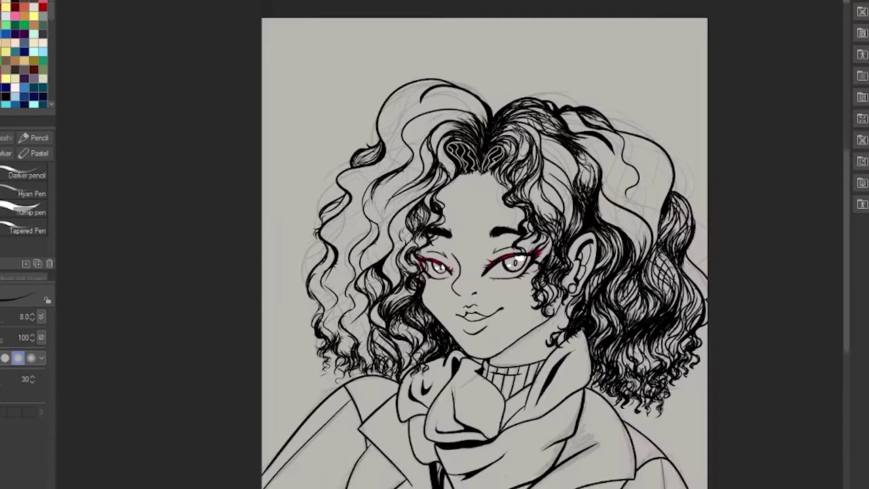
{"action": "scroll", "coordinate": [442, 235], "scroll_direction": "up", "scroll_amount": 4}
{"action": "mouse_move", "coordinate": [448, 195]}
{"action": "left_mouse_down"}
{"action": "mouse_move", "coordinate": [440, 277]}
{"action": "mouse_move", "coordinate": [475, 285]}
{"action": "left_mouse_up"}
{"action": "left_click_drag", "start_coordinate": [454, 226], "coordinate": [496, 299]}
{"action": "left_click_drag", "start_coordinate": [441, 257], "coordinate": [489, 306]}
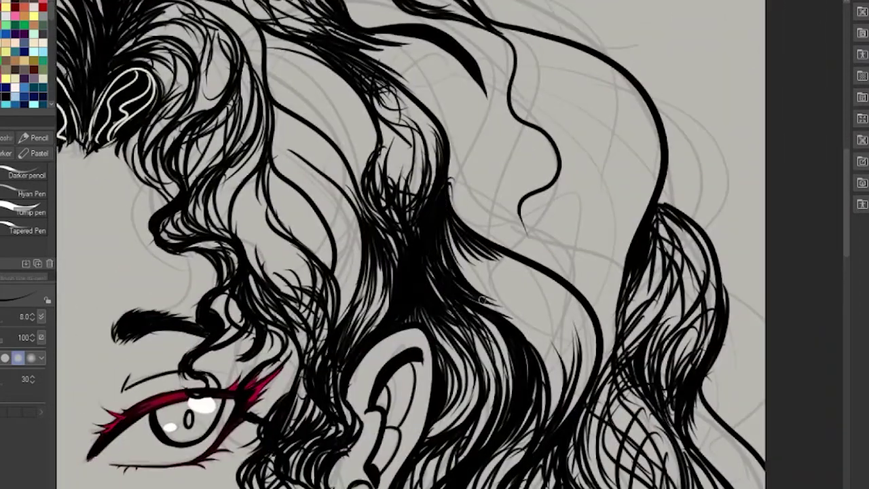
{"action": "left_click_drag", "start_coordinate": [462, 239], "coordinate": [543, 279]}
{"action": "left_click_drag", "start_coordinate": [469, 253], "coordinate": [502, 306]}
Step: Extend curved strands down through the large curl behind the near ear
{"action": "left_click_drag", "start_coordinate": [520, 269], "coordinate": [557, 350]}
{"action": "left_click_drag", "start_coordinate": [469, 258], "coordinate": [530, 339]}
{"action": "left_click_drag", "start_coordinate": [490, 285], "coordinate": [506, 354]}
{"action": "left_click_drag", "start_coordinate": [503, 296], "coordinate": [568, 330]}
{"action": "left_click_drag", "start_coordinate": [530, 305], "coordinate": [563, 403]}
{"action": "left_click_drag", "start_coordinate": [552, 319], "coordinate": [595, 379]}
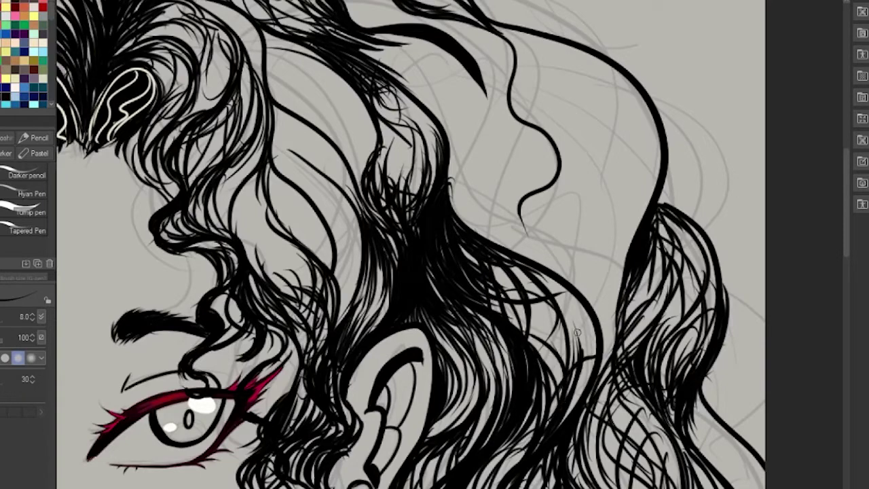
Step: Cross-hatch the large curl behind the near ear with overlapping strands along its outer edge
{"action": "left_click_drag", "start_coordinate": [543, 285], "coordinate": [587, 400]}
{"action": "left_click_drag", "start_coordinate": [504, 262], "coordinate": [566, 360]}
{"action": "left_click_drag", "start_coordinate": [507, 310], "coordinate": [553, 357]}
{"action": "left_click_drag", "start_coordinate": [495, 274], "coordinate": [576, 336]}
{"action": "left_click_drag", "start_coordinate": [462, 245], "coordinate": [514, 288]}
{"action": "left_click_drag", "start_coordinate": [547, 281], "coordinate": [589, 413]}
Step: Ink strands inside the outermost near-side curls below the side puff and in the lower hair
{"action": "scroll", "coordinate": [435, 245], "scroll_direction": "down", "scroll_amount": 4}
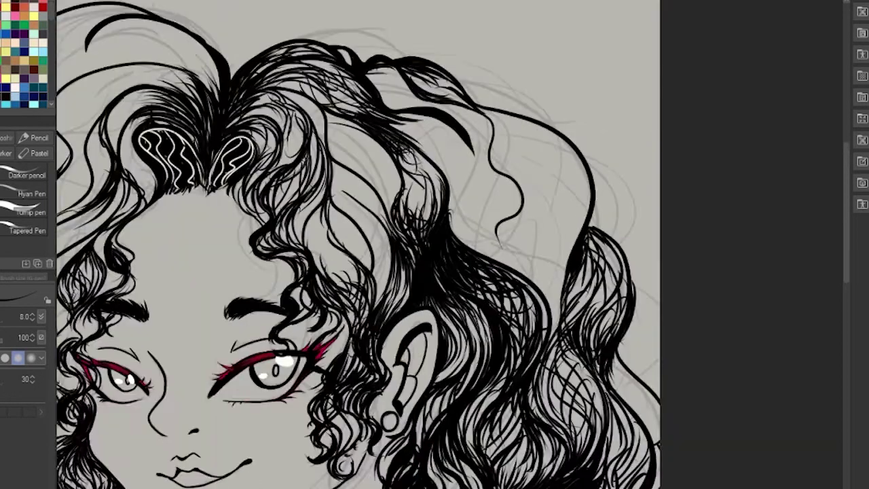
{"action": "left_click_drag", "start_coordinate": [674, 223], "coordinate": [661, 292]}
{"action": "left_click_drag", "start_coordinate": [693, 261], "coordinate": [677, 315]}
{"action": "left_click_drag", "start_coordinate": [688, 285], "coordinate": [660, 333]}
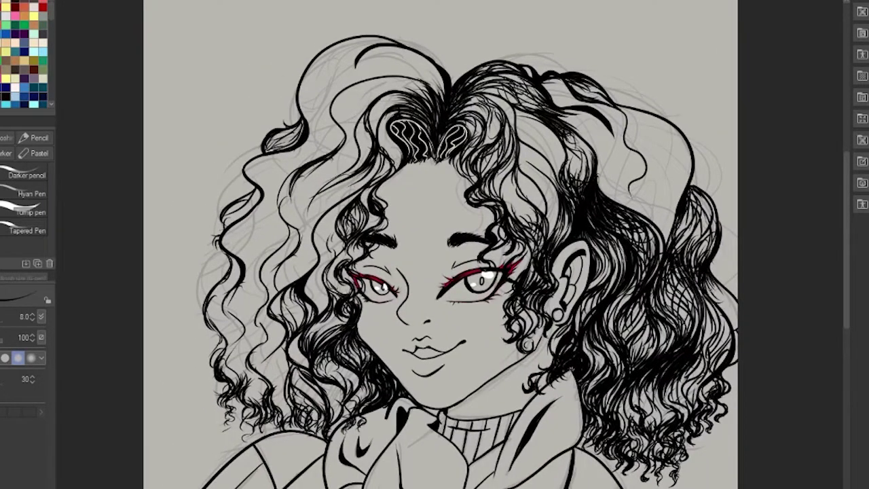
{"action": "left_click_drag", "start_coordinate": [701, 290], "coordinate": [711, 307]}
{"action": "left_click_drag", "start_coordinate": [722, 307], "coordinate": [731, 318]}
{"action": "mouse_move", "coordinate": [653, 381]}
{"action": "left_mouse_down"}
{"action": "mouse_move", "coordinate": [644, 426]}
{"action": "mouse_move", "coordinate": [623, 434]}
{"action": "left_mouse_up"}
{"action": "left_click_drag", "start_coordinate": [657, 384], "coordinate": [653, 424]}
{"action": "left_click_drag", "start_coordinate": [697, 370], "coordinate": [676, 412]}
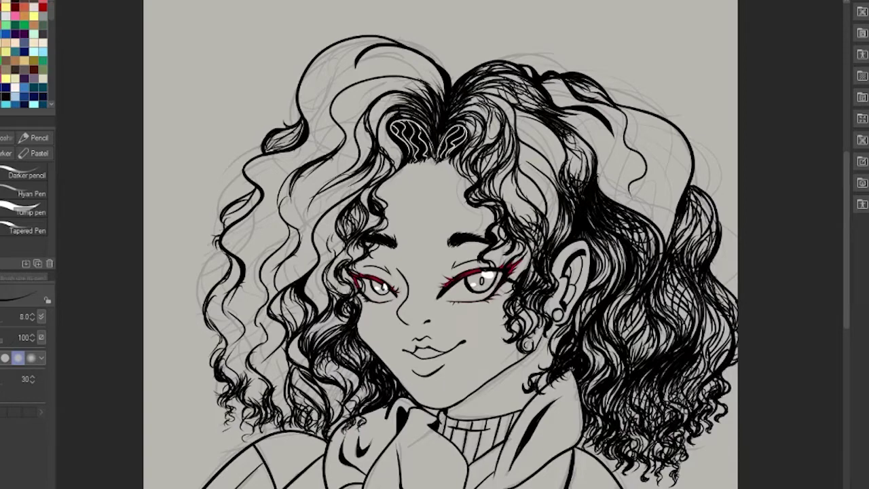
Step: Darken the outer edge of the near-side hair with dense overlapping strands
{"action": "left_click_drag", "start_coordinate": [719, 311], "coordinate": [707, 353]}
{"action": "left_click_drag", "start_coordinate": [706, 340], "coordinate": [701, 396]}
{"action": "left_click_drag", "start_coordinate": [714, 302], "coordinate": [721, 336]}
{"action": "left_click_drag", "start_coordinate": [724, 332], "coordinate": [713, 360]}
{"action": "left_click_drag", "start_coordinate": [691, 277], "coordinate": [676, 324]}
{"action": "mouse_move", "coordinate": [678, 285]}
{"action": "left_mouse_down"}
{"action": "mouse_move", "coordinate": [666, 317]}
{"action": "mouse_move", "coordinate": [683, 340]}
{"action": "left_mouse_up"}
{"action": "left_click_drag", "start_coordinate": [646, 312], "coordinate": [622, 342]}
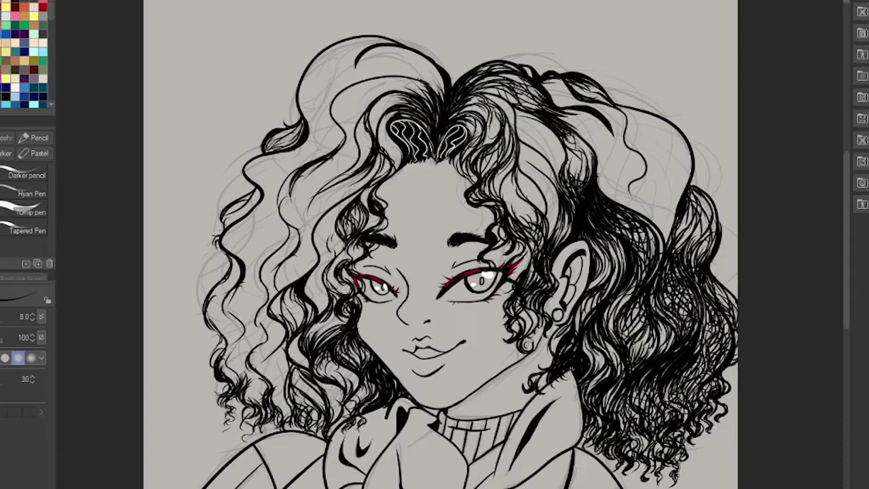
Step: Thicken the middle of the near-side hair behind the ear with crossing strands
{"action": "left_click_drag", "start_coordinate": [627, 299], "coordinate": [611, 336]}
{"action": "left_click_drag", "start_coordinate": [634, 279], "coordinate": [612, 318]}
{"action": "left_click_drag", "start_coordinate": [669, 325], "coordinate": [659, 354]}
{"action": "left_click_drag", "start_coordinate": [644, 309], "coordinate": [628, 326]}
{"action": "left_click_drag", "start_coordinate": [661, 333], "coordinate": [631, 361]}
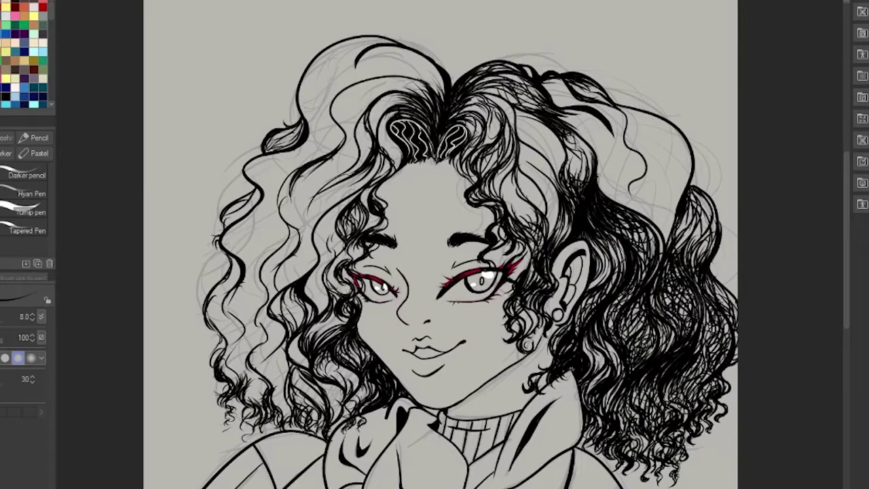
Step: Densify the upper outer puff on the near side and ink an inner strand inside the large curl beside it
{"action": "left_click_drag", "start_coordinate": [713, 211], "coordinate": [682, 252]}
{"action": "left_click_drag", "start_coordinate": [700, 203], "coordinate": [676, 248]}
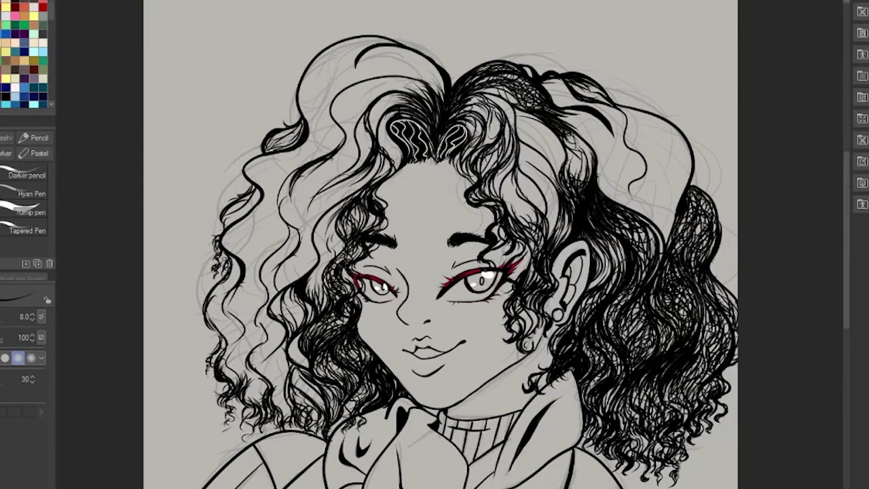
{"action": "left_click_drag", "start_coordinate": [655, 208], "coordinate": [645, 150]}
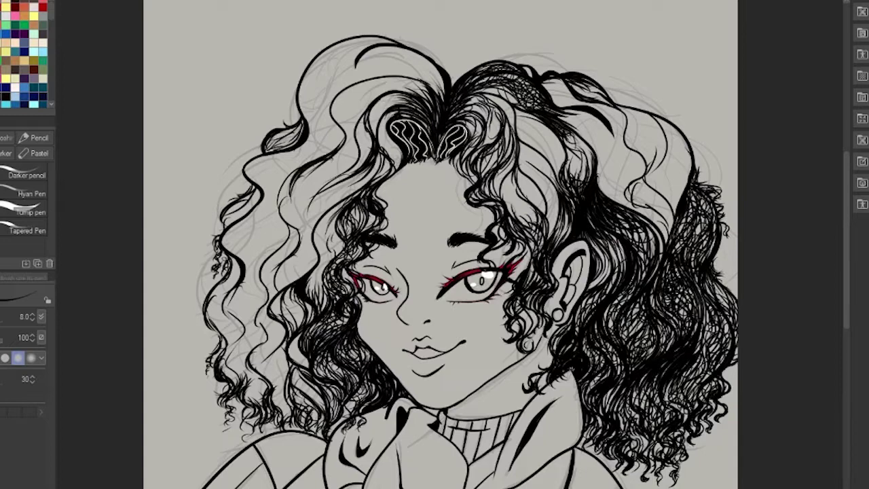
Step: Darken the near-side front lock from the parting down to the temple with dense overlapping strands
{"action": "mouse_move", "coordinate": [510, 173]}
{"action": "left_mouse_down"}
{"action": "mouse_move", "coordinate": [502, 208]}
{"action": "mouse_move", "coordinate": [537, 240]}
{"action": "mouse_move", "coordinate": [516, 224]}
{"action": "left_mouse_up"}
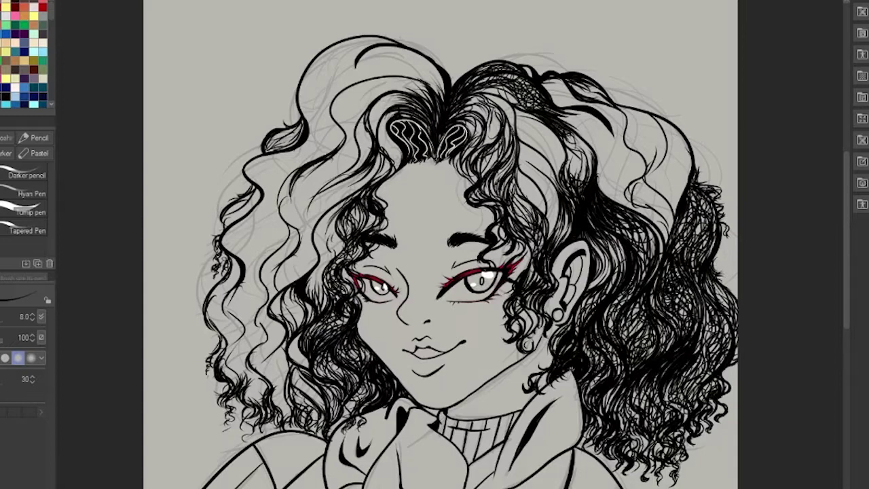
{"action": "left_click_drag", "start_coordinate": [479, 169], "coordinate": [533, 218]}
{"action": "left_click_drag", "start_coordinate": [501, 184], "coordinate": [521, 223]}
{"action": "left_click_drag", "start_coordinate": [514, 127], "coordinate": [516, 155]}
{"action": "left_click_drag", "start_coordinate": [502, 136], "coordinate": [490, 165]}
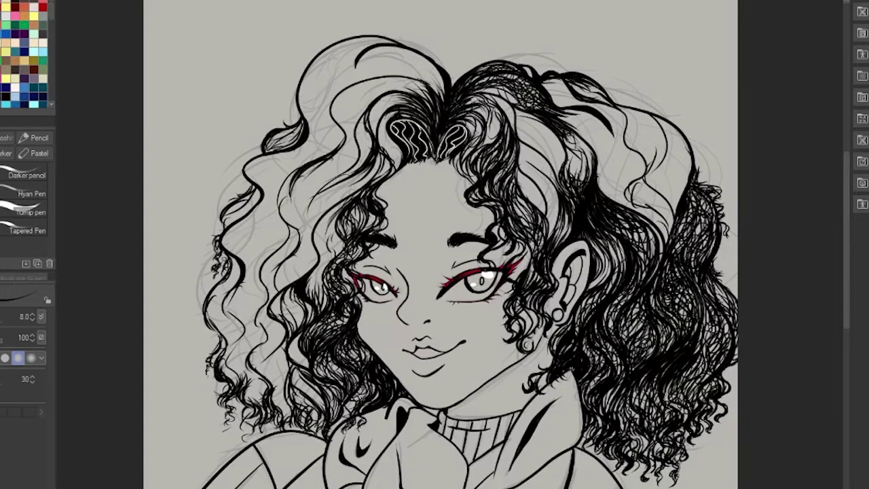
{"action": "left_click_drag", "start_coordinate": [470, 108], "coordinate": [494, 130]}
{"action": "left_click_drag", "start_coordinate": [502, 151], "coordinate": [515, 203]}
{"action": "left_click_drag", "start_coordinate": [518, 202], "coordinate": [531, 236]}
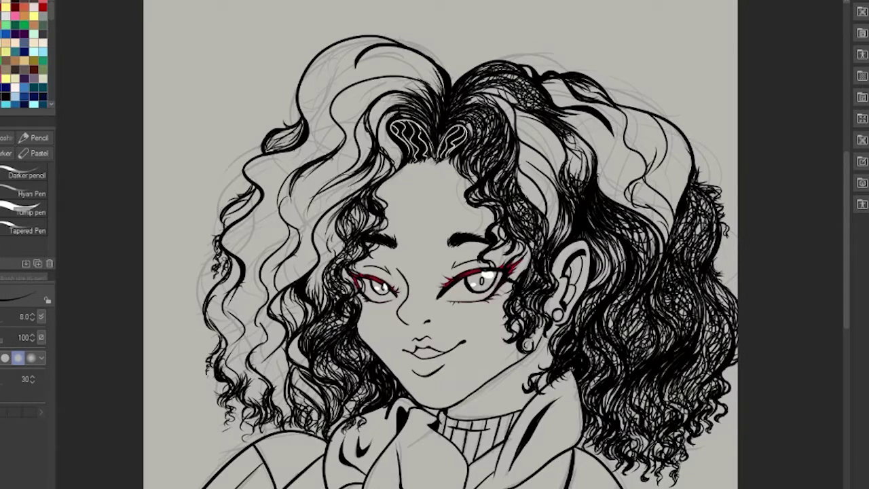
Step: Ink tapered strands through the far-side crown puff, from its root at the parting to its outer edge
{"action": "key", "text": "ctrl+Right"}
{"action": "left_click_drag", "start_coordinate": [278, 201], "coordinate": [234, 248]}
{"action": "left_click_drag", "start_coordinate": [227, 210], "coordinate": [234, 324]}
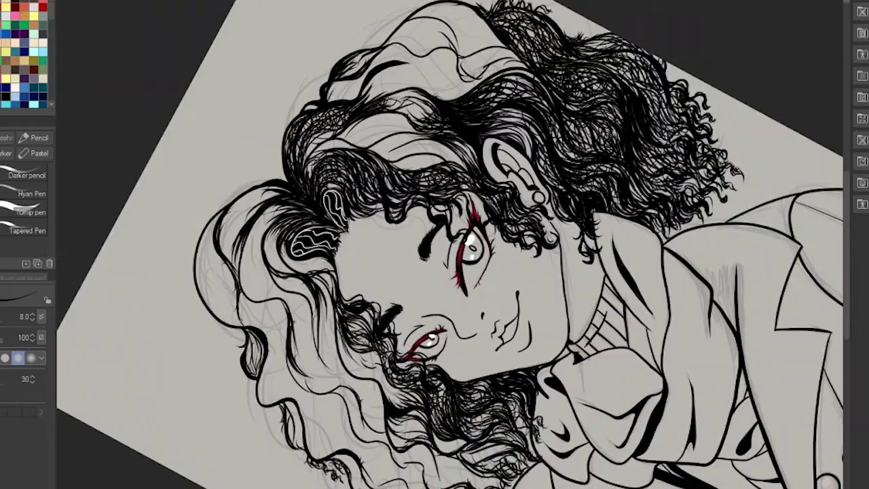
{"action": "left_click_drag", "start_coordinate": [235, 234], "coordinate": [242, 324]}
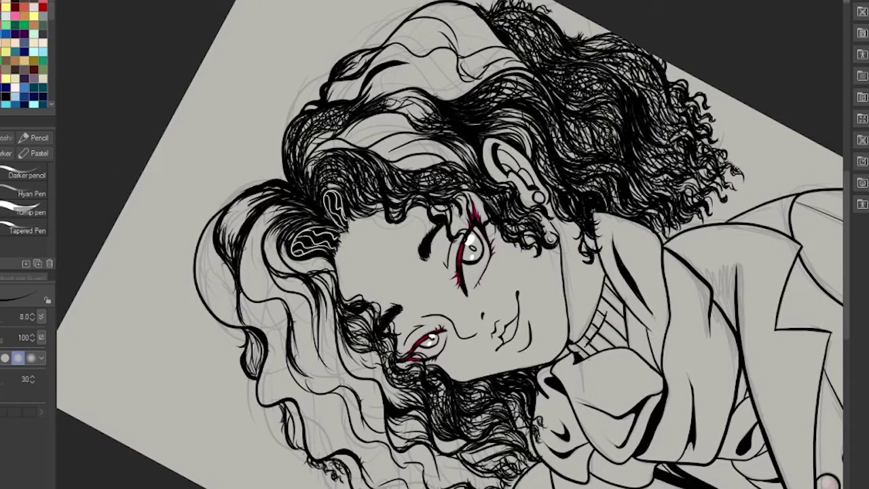
{"action": "left_click_drag", "start_coordinate": [270, 196], "coordinate": [238, 235]}
{"action": "left_click_drag", "start_coordinate": [261, 195], "coordinate": [202, 268]}
{"action": "left_click_drag", "start_coordinate": [223, 222], "coordinate": [199, 270]}
{"action": "left_click_drag", "start_coordinate": [241, 292], "coordinate": [216, 324]}
{"action": "left_click_drag", "start_coordinate": [233, 273], "coordinate": [244, 317]}
{"action": "left_click_drag", "start_coordinate": [260, 288], "coordinate": [242, 326]}
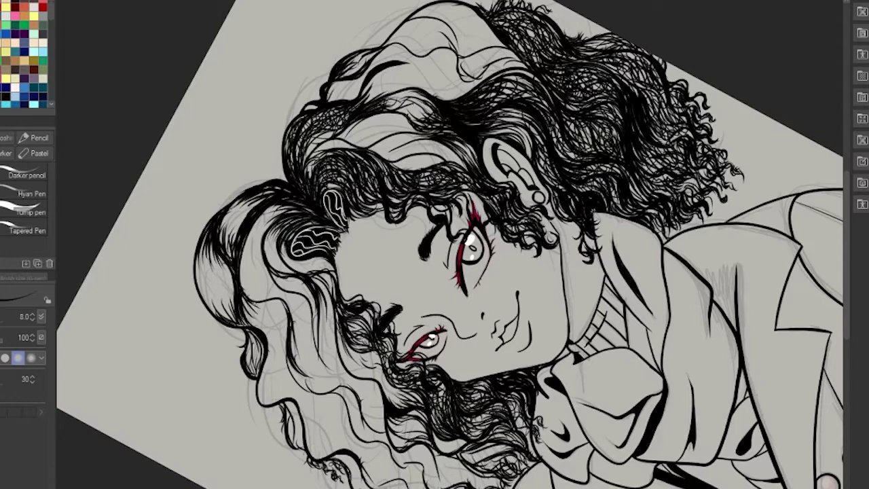
Step: Set the brush size to 12 and fill the outer end of the far-side crown puff with crossing looped strands
{"action": "left_click_drag", "start_coordinate": [296, 294], "coordinate": [286, 345]}
{"action": "left_click_drag", "start_coordinate": [287, 276], "coordinate": [213, 325]}
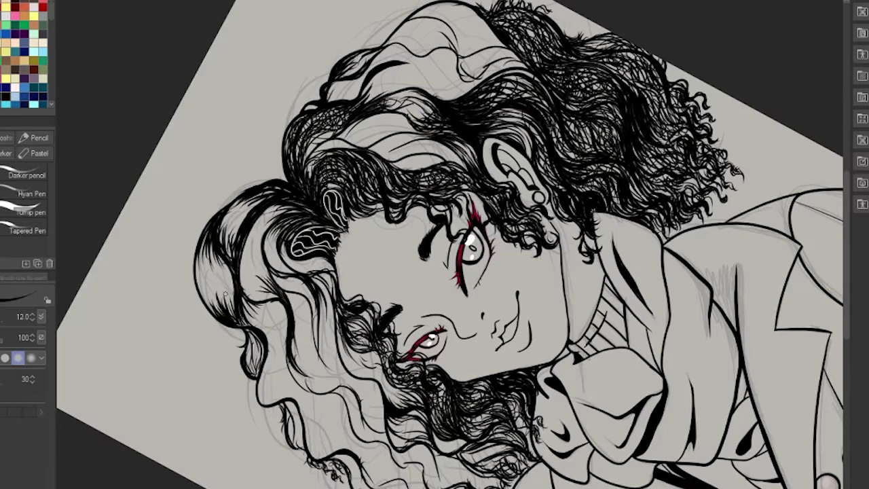
{"action": "left_click_drag", "start_coordinate": [216, 231], "coordinate": [200, 299]}
{"action": "left_click_drag", "start_coordinate": [235, 292], "coordinate": [228, 324]}
{"action": "mouse_move", "coordinate": [229, 257]}
{"action": "left_mouse_down"}
{"action": "mouse_move", "coordinate": [217, 305]}
{"action": "mouse_move", "coordinate": [204, 310]}
{"action": "mouse_move", "coordinate": [203, 298]}
{"action": "left_mouse_up"}
{"action": "left_click_drag", "start_coordinate": [214, 257], "coordinate": [197, 311]}
{"action": "left_click_drag", "start_coordinate": [237, 281], "coordinate": [226, 308]}
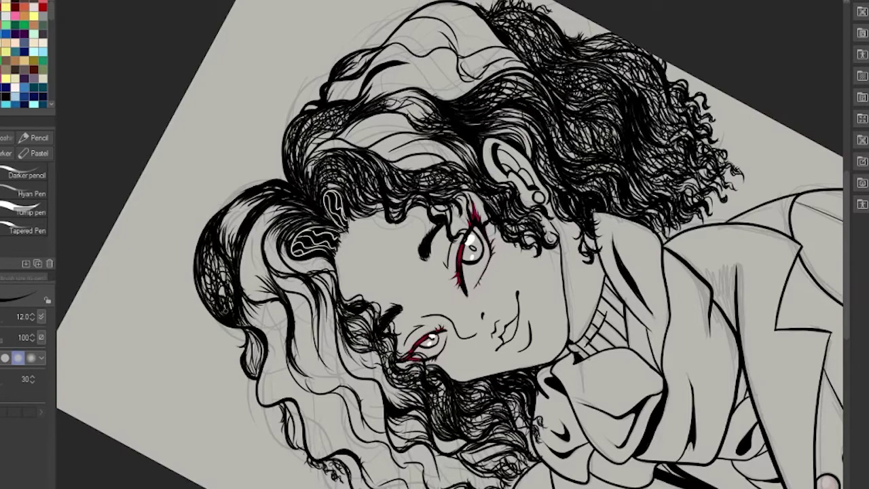
Step: Darken the top of the far-side crown puff and add loose flyaway hairs along both crown outlines
{"action": "left_click_drag", "start_coordinate": [250, 204], "coordinate": [246, 214]}
{"action": "left_click_drag", "start_coordinate": [255, 201], "coordinate": [226, 256]}
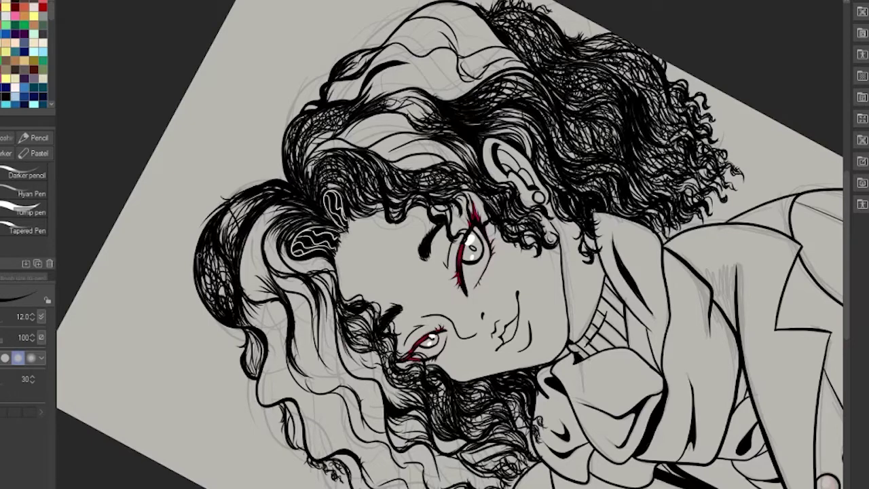
{"action": "left_click_drag", "start_coordinate": [248, 201], "coordinate": [226, 236]}
{"action": "left_click_drag", "start_coordinate": [339, 132], "coordinate": [307, 157]}
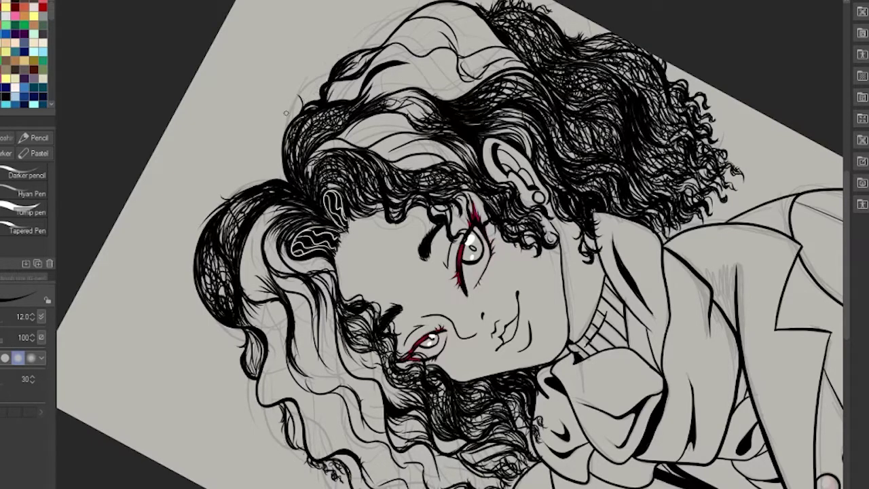
Step: Fill the far-side section between crown puff and parting with crossing strands and thicken the bend of the wavy lock below it
{"action": "left_click_drag", "start_coordinate": [299, 210], "coordinate": [242, 278]}
{"action": "left_click_drag", "start_coordinate": [274, 203], "coordinate": [246, 298]}
{"action": "left_click_drag", "start_coordinate": [259, 231], "coordinate": [242, 275]}
{"action": "left_click_drag", "start_coordinate": [263, 276], "coordinate": [243, 307]}
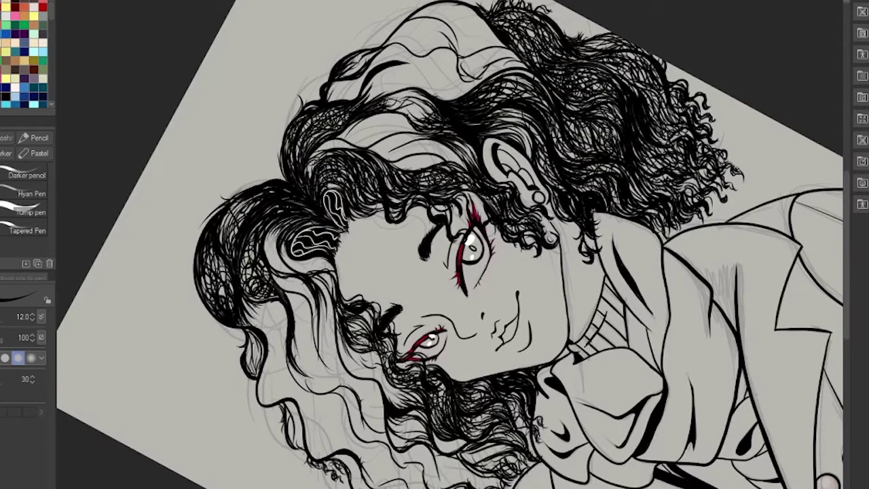
{"action": "left_click_drag", "start_coordinate": [302, 353], "coordinate": [280, 394]}
{"action": "left_click_drag", "start_coordinate": [315, 359], "coordinate": [288, 394]}
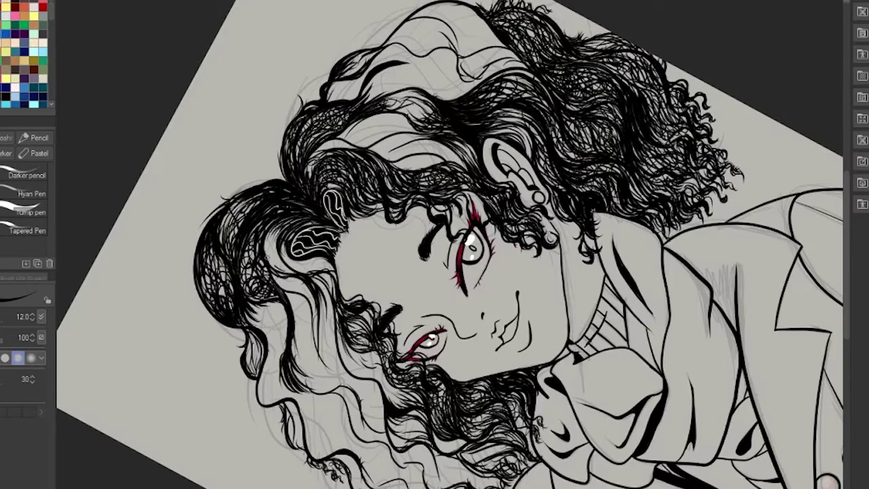
{"action": "left_click_drag", "start_coordinate": [287, 223], "coordinate": [267, 270]}
{"action": "left_click_drag", "start_coordinate": [295, 236], "coordinate": [273, 277]}
{"action": "key", "text": "ctrl+at"}
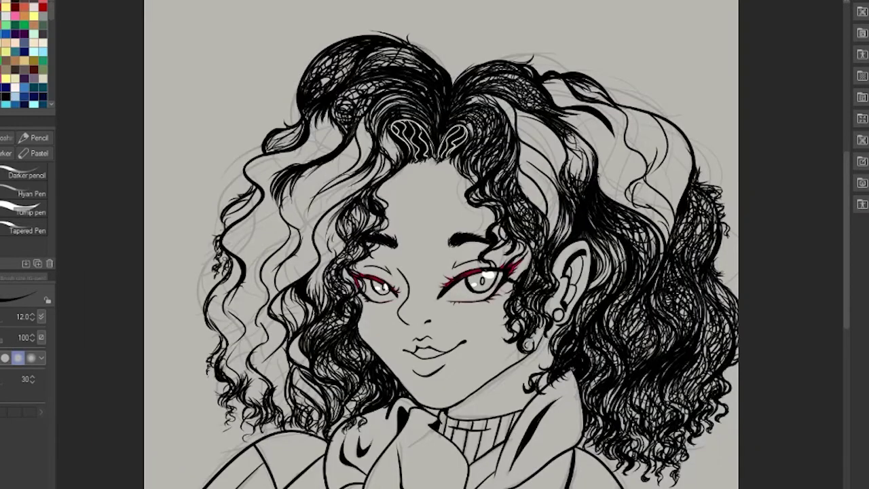
Step: Darken the far-side front lock beside the forehead and temple with dense overlapping strands
{"action": "left_click_drag", "start_coordinate": [391, 122], "coordinate": [385, 155]}
{"action": "mouse_move", "coordinate": [389, 139]}
{"action": "left_mouse_down"}
{"action": "mouse_move", "coordinate": [375, 183]}
{"action": "mouse_move", "coordinate": [319, 241]}
{"action": "mouse_move", "coordinate": [322, 310]}
{"action": "left_mouse_up"}
{"action": "left_click_drag", "start_coordinate": [327, 280], "coordinate": [308, 308]}
{"action": "left_click_drag", "start_coordinate": [342, 228], "coordinate": [316, 292]}
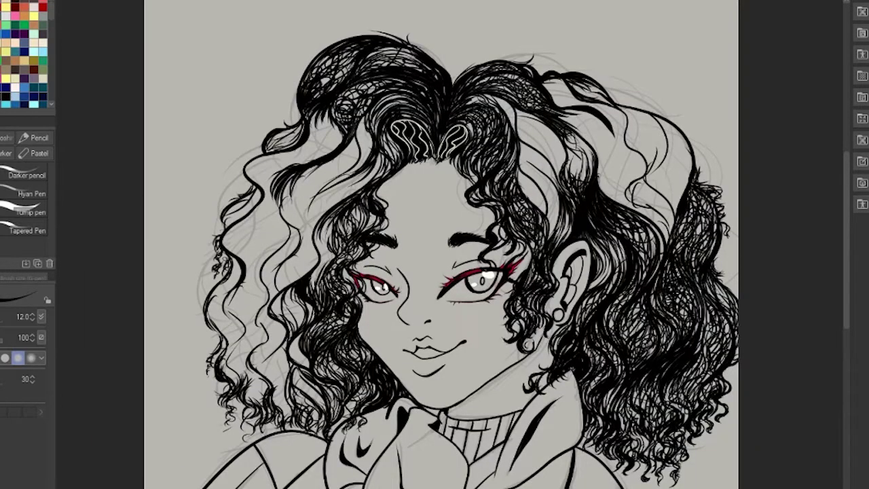
{"action": "mouse_move", "coordinate": [360, 200]}
{"action": "left_mouse_down"}
{"action": "mouse_move", "coordinate": [319, 247]}
{"action": "mouse_move", "coordinate": [312, 289]}
{"action": "left_mouse_up"}
{"action": "left_click_drag", "start_coordinate": [340, 224], "coordinate": [321, 262]}
{"action": "left_click_drag", "start_coordinate": [359, 211], "coordinate": [348, 233]}
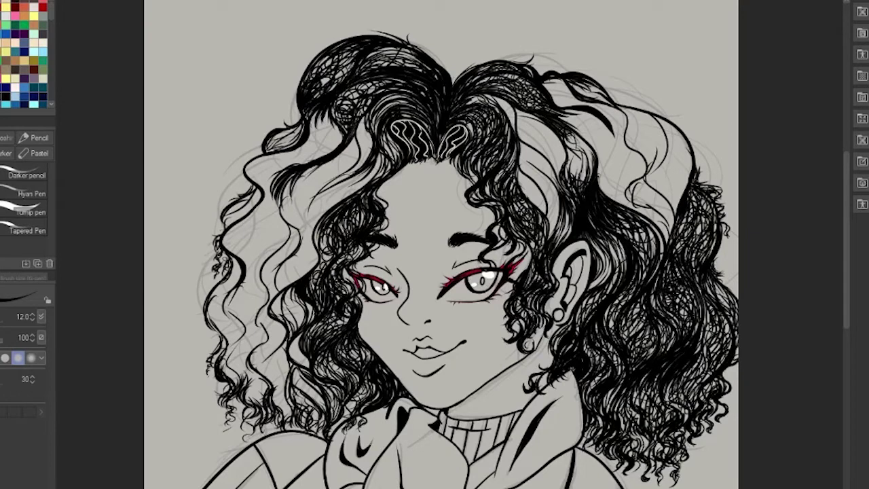
Step: Fill the middle of the far-side hair, level with the eye and cheek, with long wavy strands and looped crossings
{"action": "mouse_move", "coordinate": [366, 178]}
{"action": "left_mouse_down"}
{"action": "mouse_move", "coordinate": [317, 222]}
{"action": "mouse_move", "coordinate": [278, 292]}
{"action": "left_mouse_up"}
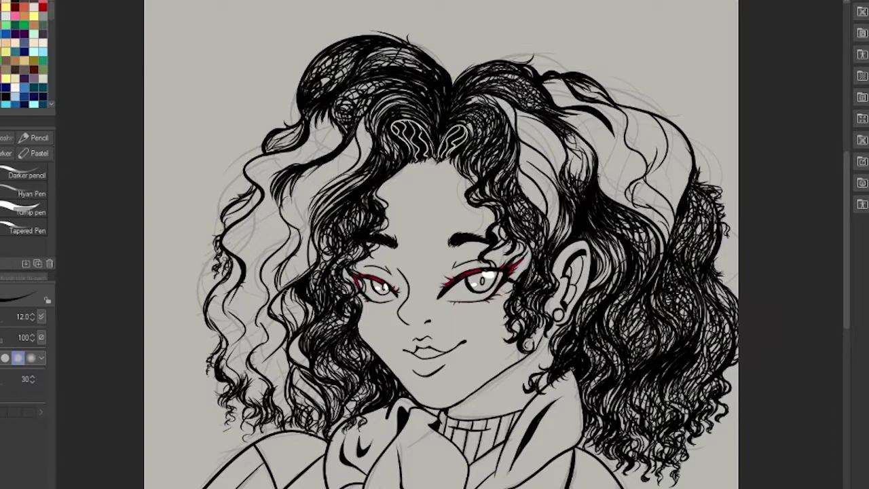
{"action": "left_click_drag", "start_coordinate": [310, 242], "coordinate": [281, 290]}
{"action": "left_click_drag", "start_coordinate": [296, 261], "coordinate": [277, 291]}
{"action": "left_click_drag", "start_coordinate": [278, 293], "coordinate": [256, 325]}
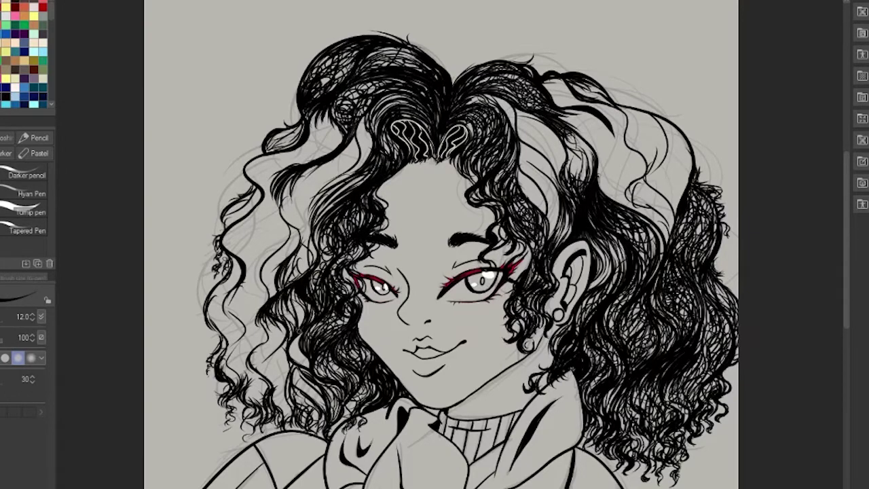
{"action": "left_click_drag", "start_coordinate": [306, 301], "coordinate": [285, 335]}
{"action": "left_click_drag", "start_coordinate": [307, 291], "coordinate": [276, 316]}
{"action": "left_click_drag", "start_coordinate": [296, 262], "coordinate": [278, 291]}
{"action": "left_click_drag", "start_coordinate": [317, 247], "coordinate": [285, 283]}
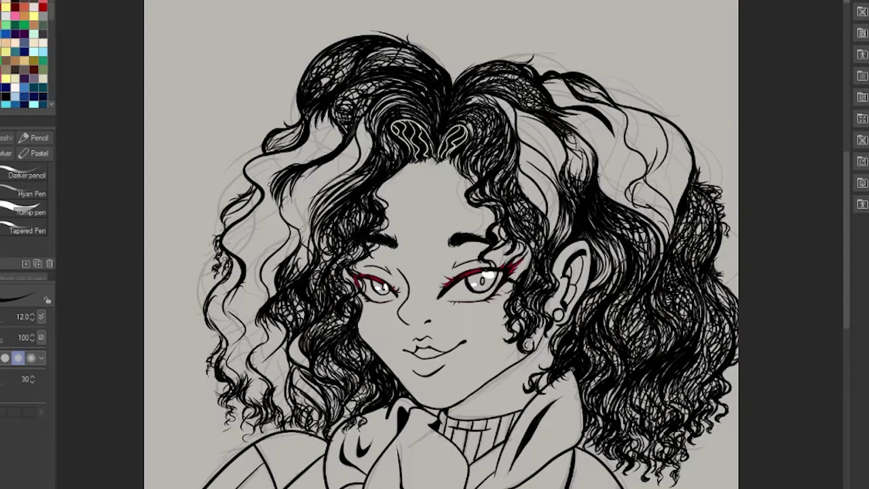
Step: Fill the outer far-side curls just below the crown puff with fine strands
{"action": "left_click_drag", "start_coordinate": [288, 170], "coordinate": [269, 189]}
{"action": "left_click_drag", "start_coordinate": [310, 160], "coordinate": [262, 207]}
{"action": "left_click_drag", "start_coordinate": [274, 161], "coordinate": [248, 187]}
{"action": "left_click_drag", "start_coordinate": [322, 155], "coordinate": [265, 182]}
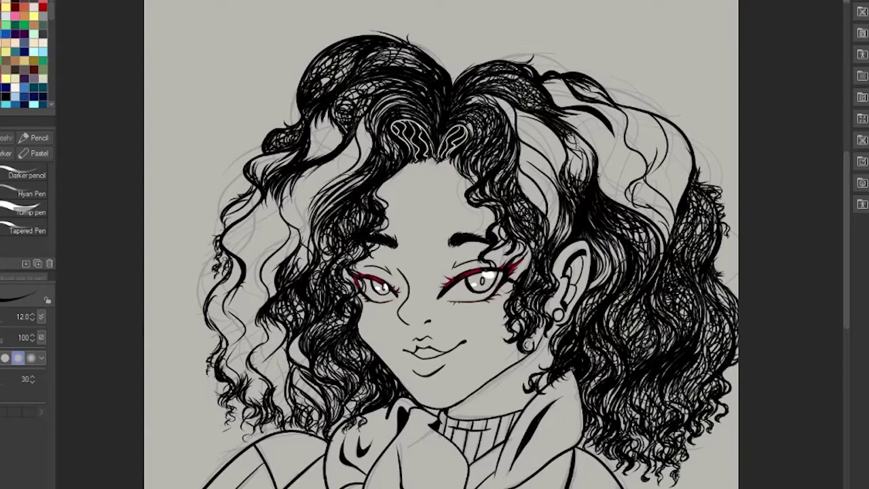
Step: Thicken the far-side and near-side hair masses with overlapping strands and extend strands down the wavy lock below the far-side crown
{"action": "left_click_drag", "start_coordinate": [378, 70], "coordinate": [420, 45]}
{"action": "left_click_drag", "start_coordinate": [303, 299], "coordinate": [269, 314]}
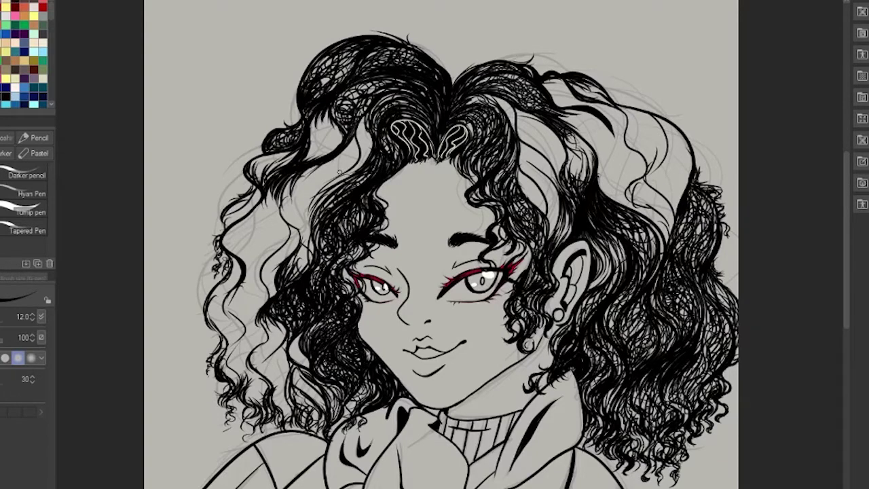
{"action": "left_click_drag", "start_coordinate": [645, 307], "coordinate": [625, 341]}
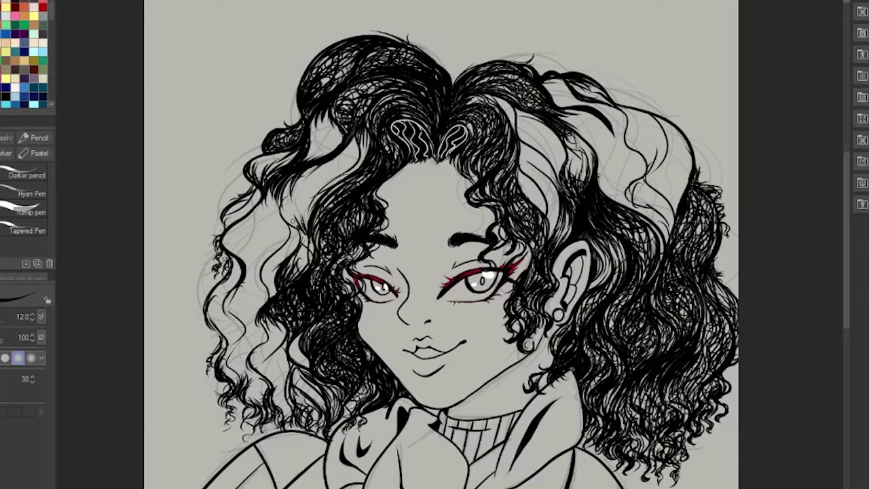
{"action": "left_click_drag", "start_coordinate": [303, 183], "coordinate": [286, 232]}
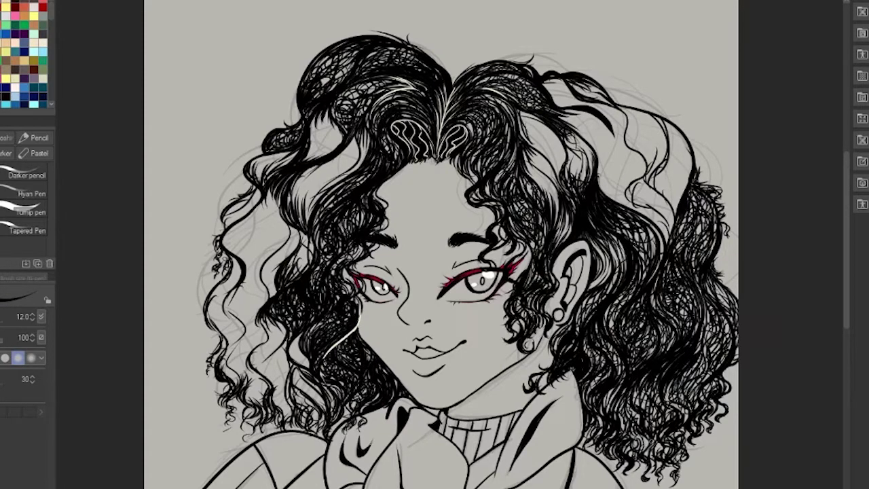
Step: Ink tapered strands into both ends of the large open curl on the near side, above and behind the ear
{"action": "scroll", "coordinate": [441, 244], "scroll_direction": "up", "scroll_amount": 5}
{"action": "key", "text": "minus"}
{"action": "key", "text": "minus"}
{"action": "key", "text": "minus"}
{"action": "key", "text": "minus"}
{"action": "key", "text": "minus"}
{"action": "key", "text": "minus"}
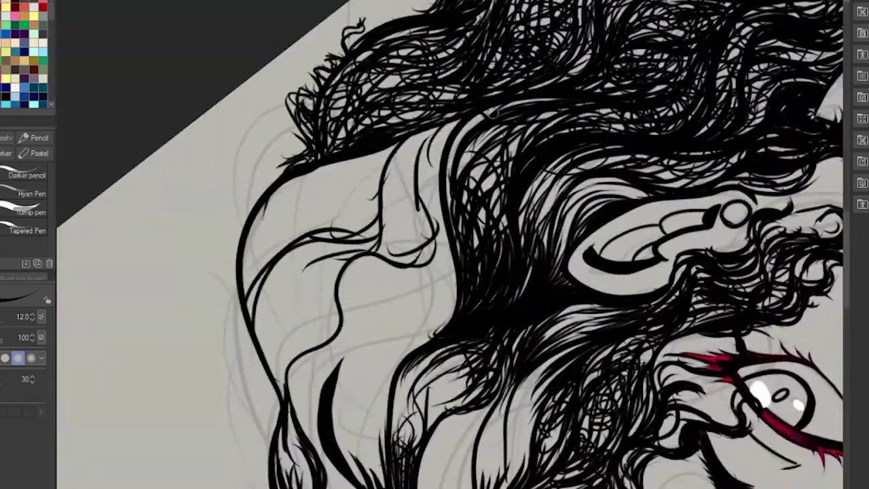
{"action": "left_click_drag", "start_coordinate": [387, 486], "coordinate": [368, 384]}
{"action": "left_click_drag", "start_coordinate": [451, 214], "coordinate": [346, 425]}
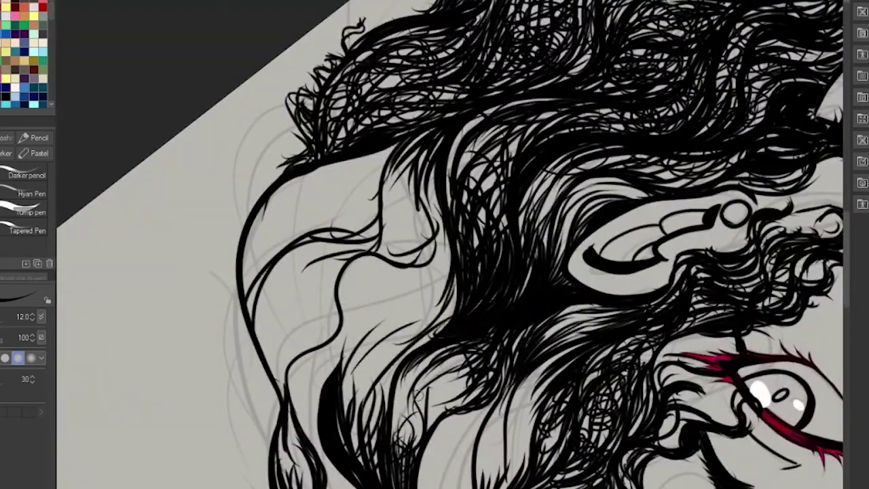
{"action": "left_click_drag", "start_coordinate": [408, 340], "coordinate": [343, 434]}
{"action": "left_click_drag", "start_coordinate": [449, 163], "coordinate": [424, 279]}
Step: Fill the open near-side lock between the parting and the temple with curved, looping strands
{"action": "left_click_drag", "start_coordinate": [522, 402], "coordinate": [496, 486]}
{"action": "left_click_drag", "start_coordinate": [574, 350], "coordinate": [511, 442]}
{"action": "left_click_drag", "start_coordinate": [513, 404], "coordinate": [484, 475]}
{"action": "left_click_drag", "start_coordinate": [535, 373], "coordinate": [510, 417]}
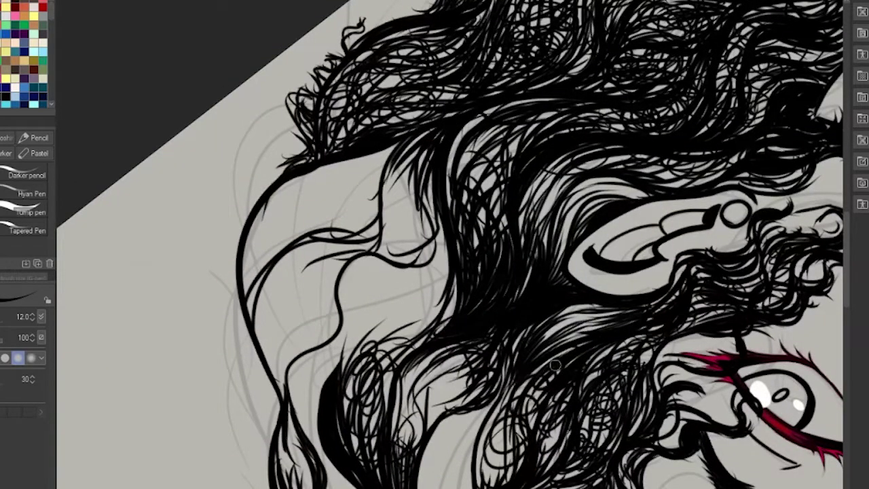
{"action": "left_click_drag", "start_coordinate": [575, 348], "coordinate": [536, 384]}
{"action": "left_click_drag", "start_coordinate": [506, 406], "coordinate": [479, 488]}
Step: Densify the near-side lock above the ear with crossing strands running from the ear toward the parting
{"action": "left_click_drag", "start_coordinate": [435, 340], "coordinate": [462, 228]}
{"action": "left_click_drag", "start_coordinate": [475, 272], "coordinate": [463, 270]}
{"action": "left_click_drag", "start_coordinate": [441, 350], "coordinate": [435, 441]}
{"action": "left_click_drag", "start_coordinate": [485, 387], "coordinate": [455, 458]}
{"action": "mouse_move", "coordinate": [523, 275]}
{"action": "left_mouse_down"}
{"action": "mouse_move", "coordinate": [469, 350]}
{"action": "mouse_move", "coordinate": [475, 370]}
{"action": "left_mouse_up"}
{"action": "left_click_drag", "start_coordinate": [499, 309], "coordinate": [462, 421]}
{"action": "left_click_drag", "start_coordinate": [475, 323], "coordinate": [445, 407]}
{"action": "left_click_drag", "start_coordinate": [499, 346], "coordinate": [449, 418]}
{"action": "left_click_drag", "start_coordinate": [492, 313], "coordinate": [441, 375]}
{"action": "left_click_drag", "start_coordinate": [450, 333], "coordinate": [435, 414]}
{"action": "left_click_drag", "start_coordinate": [483, 319], "coordinate": [445, 363]}
{"action": "left_click_drag", "start_coordinate": [474, 337], "coordinate": [458, 354]}
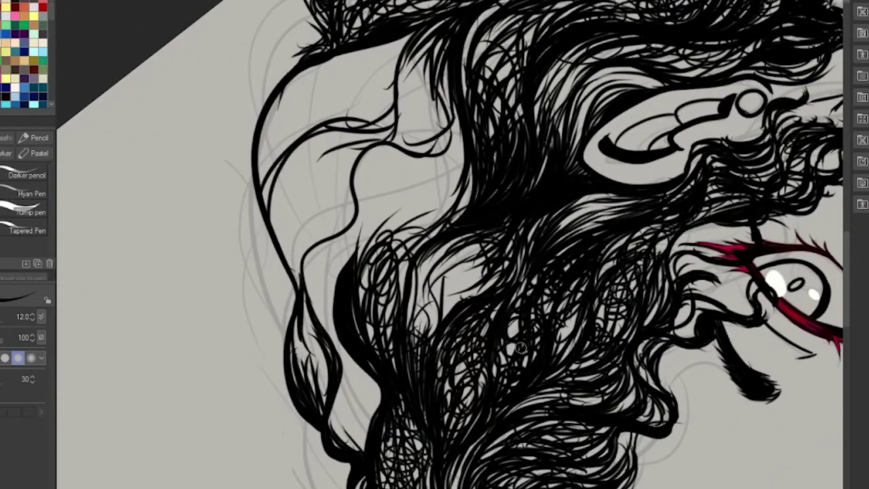
Step: Close the remaining light gaps in the near-side hair between ear and temple with small overlapping strands
{"action": "left_click_drag", "start_coordinate": [519, 314], "coordinate": [510, 353]}
{"action": "left_click_drag", "start_coordinate": [578, 306], "coordinate": [547, 344]}
{"action": "left_click_drag", "start_coordinate": [632, 198], "coordinate": [560, 229]}
{"action": "mouse_move", "coordinate": [609, 204]}
{"action": "left_mouse_down"}
{"action": "mouse_move", "coordinate": [559, 246]}
{"action": "mouse_move", "coordinate": [601, 221]}
{"action": "left_mouse_up"}
{"action": "left_click_drag", "start_coordinate": [501, 245], "coordinate": [409, 352]}
{"action": "left_click_drag", "start_coordinate": [426, 420], "coordinate": [406, 467]}
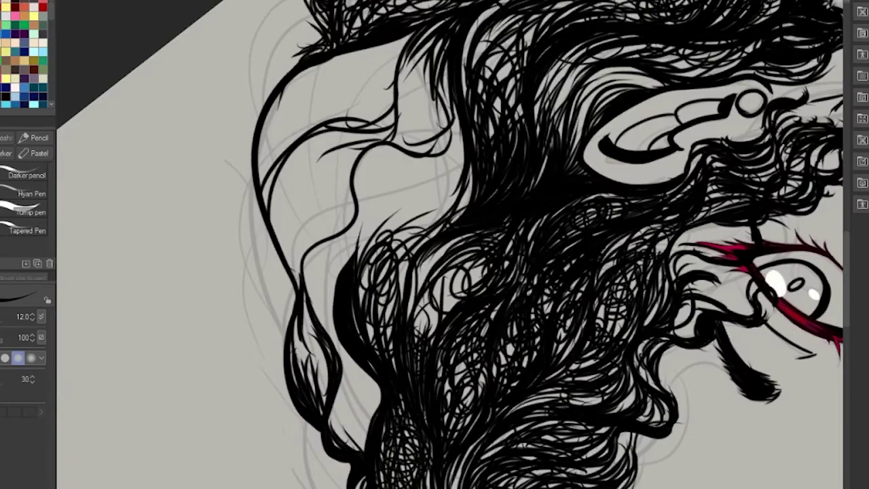
Step: Thicken the near-side hair between the crown and the large open curl with dense looped strands
{"action": "mouse_move", "coordinate": [435, 272]}
{"action": "left_mouse_down"}
{"action": "mouse_move", "coordinate": [516, 292]}
{"action": "mouse_move", "coordinate": [557, 285]}
{"action": "left_mouse_up"}
{"action": "mouse_move", "coordinate": [455, 322]}
{"action": "left_mouse_down"}
{"action": "mouse_move", "coordinate": [432, 363]}
{"action": "mouse_move", "coordinate": [451, 334]}
{"action": "left_mouse_up"}
{"action": "left_click_drag", "start_coordinate": [418, 248], "coordinate": [434, 306]}
{"action": "left_click_drag", "start_coordinate": [448, 284], "coordinate": [426, 341]}
{"action": "left_click_drag", "start_coordinate": [462, 311], "coordinate": [434, 344]}
{"action": "left_click_drag", "start_coordinate": [439, 318], "coordinate": [427, 352]}
{"action": "left_click_drag", "start_coordinate": [454, 314], "coordinate": [446, 343]}
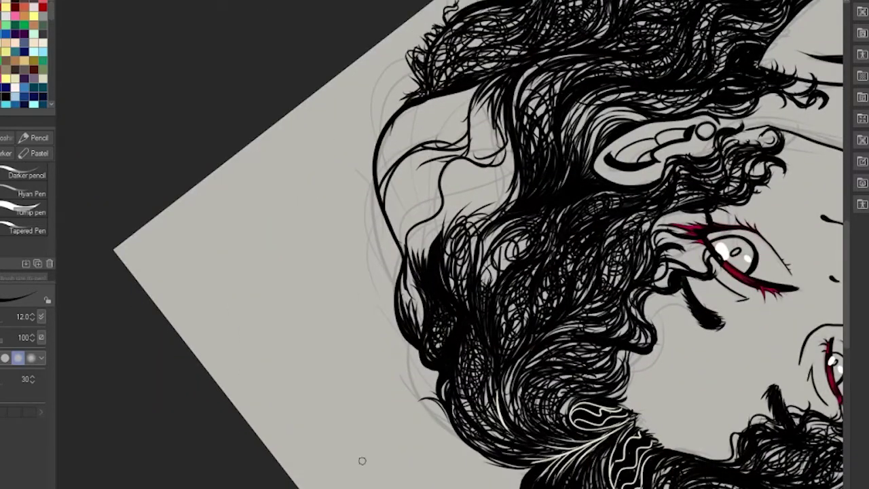
Step: Fill the small outer curl at the near-side crown with crossing strands and darken the hair next to it
{"action": "left_click_drag", "start_coordinate": [524, 217], "coordinate": [481, 257]}
{"action": "left_click_drag", "start_coordinate": [516, 188], "coordinate": [487, 247]}
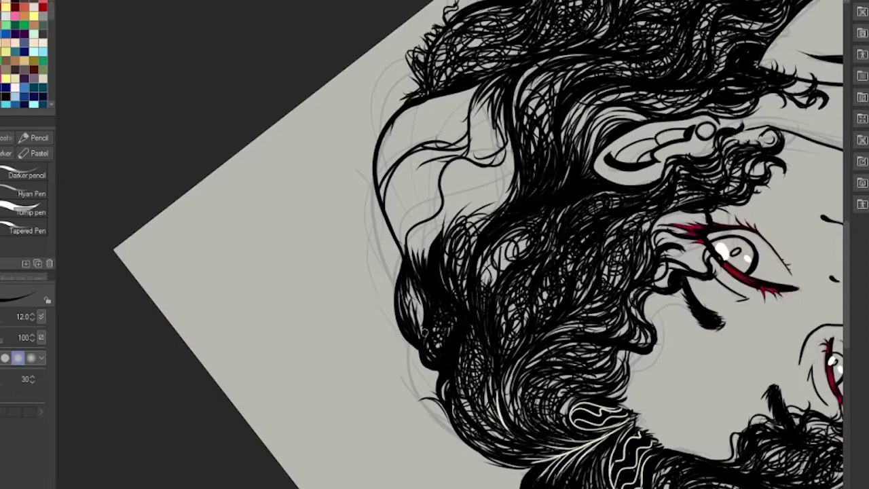
{"action": "left_click_drag", "start_coordinate": [406, 288], "coordinate": [413, 316]}
{"action": "left_click_drag", "start_coordinate": [515, 243], "coordinate": [491, 290]}
{"action": "left_click_drag", "start_coordinate": [524, 235], "coordinate": [503, 260]}
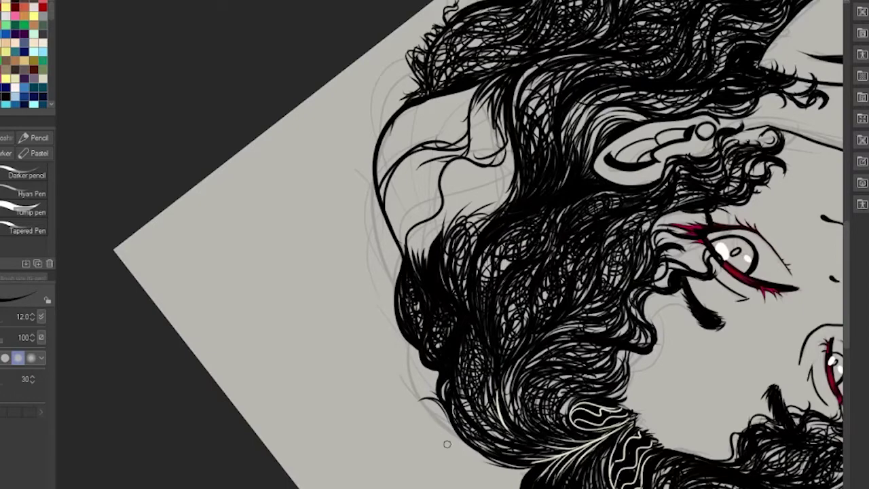
{"action": "left_click_drag", "start_coordinate": [525, 293], "coordinate": [513, 340]}
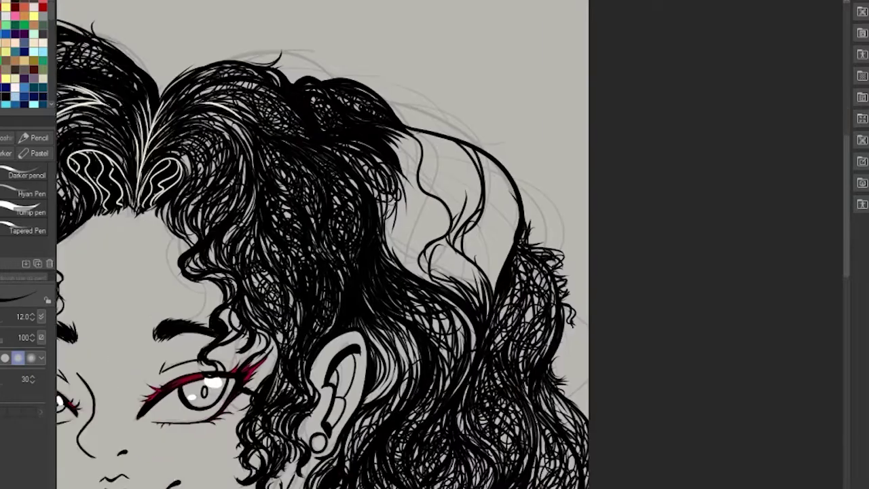
Step: Ink long strands descending from the near-side crown into the open outer puff
{"action": "left_click_drag", "start_coordinate": [408, 196], "coordinate": [398, 279]}
{"action": "left_click_drag", "start_coordinate": [414, 167], "coordinate": [394, 268]}
{"action": "left_click_drag", "start_coordinate": [407, 136], "coordinate": [421, 182]}
{"action": "mouse_move", "coordinate": [409, 129]}
{"action": "left_mouse_down"}
{"action": "mouse_move", "coordinate": [426, 214]}
{"action": "mouse_move", "coordinate": [418, 265]}
{"action": "left_mouse_up"}
{"action": "left_click_drag", "start_coordinate": [441, 198], "coordinate": [407, 251]}
{"action": "left_click_drag", "start_coordinate": [414, 122], "coordinate": [388, 175]}
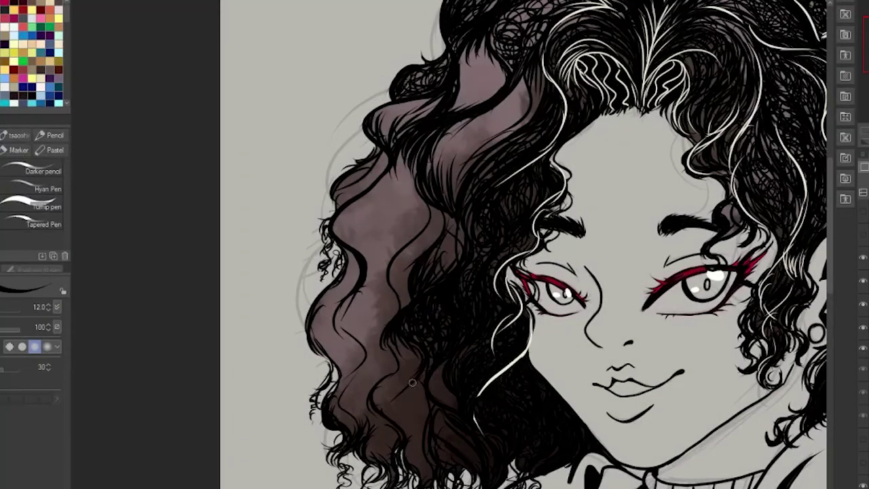
Step: Add fine strands to the lower far-side locks and fill the gap beneath the far-side crown puff with loops
{"action": "mouse_move", "coordinate": [388, 359]}
{"action": "left_mouse_down"}
{"action": "mouse_move", "coordinate": [357, 415]}
{"action": "mouse_move", "coordinate": [373, 415]}
{"action": "left_mouse_up"}
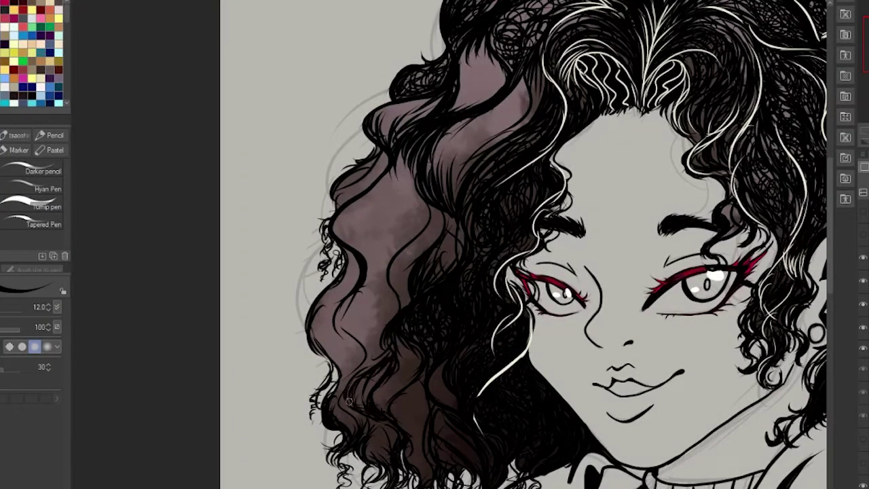
{"action": "left_click_drag", "start_coordinate": [488, 30], "coordinate": [456, 109]}
{"action": "left_click_drag", "start_coordinate": [481, 61], "coordinate": [451, 110]}
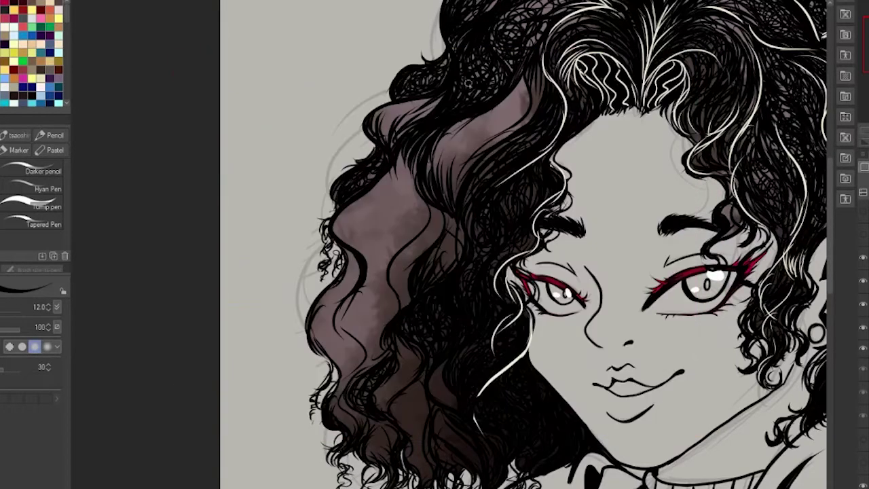
Step: Fill the light wavy lock beneath the far-side crown, beside the forehead, with dense crossing strands
{"action": "scroll", "coordinate": [469, 81], "scroll_direction": "up", "scroll_amount": 2}
{"action": "scroll", "coordinate": [469, 82], "scroll_direction": "left", "scroll_amount": 1}
{"action": "mouse_move", "coordinate": [523, 184]}
{"action": "left_mouse_down"}
{"action": "mouse_move", "coordinate": [516, 89]}
{"action": "mouse_move", "coordinate": [469, 53]}
{"action": "left_mouse_up"}
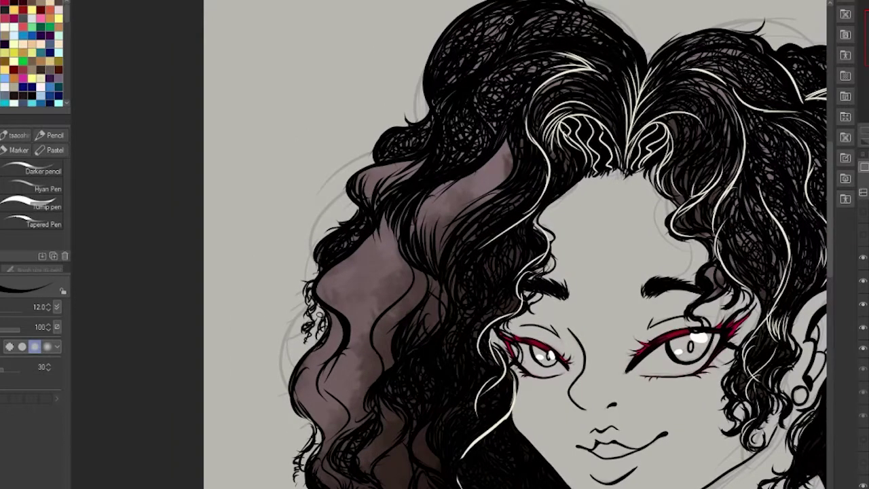
{"action": "left_click_drag", "start_coordinate": [508, 143], "coordinate": [473, 203]}
{"action": "mouse_move", "coordinate": [434, 270]}
{"action": "left_mouse_down"}
{"action": "mouse_move", "coordinate": [428, 229]}
{"action": "mouse_move", "coordinate": [443, 194]}
{"action": "mouse_move", "coordinate": [496, 163]}
{"action": "mouse_move", "coordinate": [448, 205]}
{"action": "left_mouse_up"}
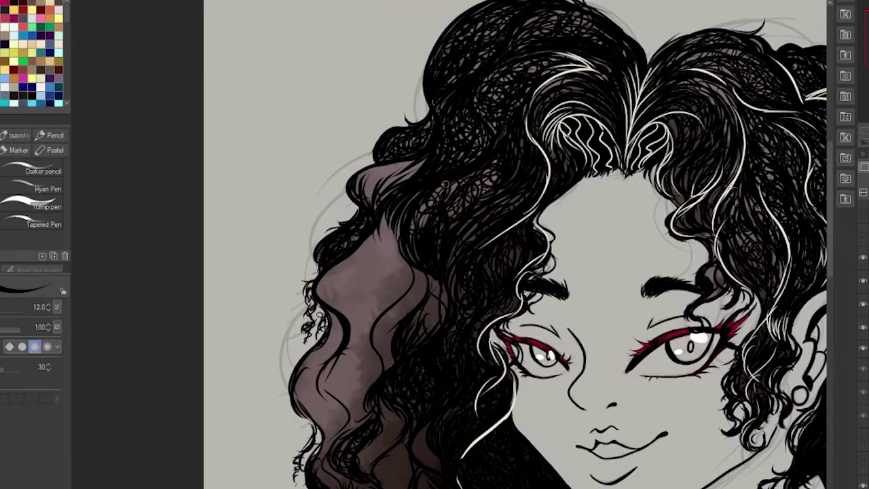
Step: Ink strands down the wide outer far-side lock and fill its lower bend with looped strands
{"action": "scroll", "coordinate": [487, 159], "scroll_direction": "down", "scroll_amount": 2}
{"action": "scroll", "coordinate": [469, 272], "scroll_direction": "up", "scroll_amount": 2}
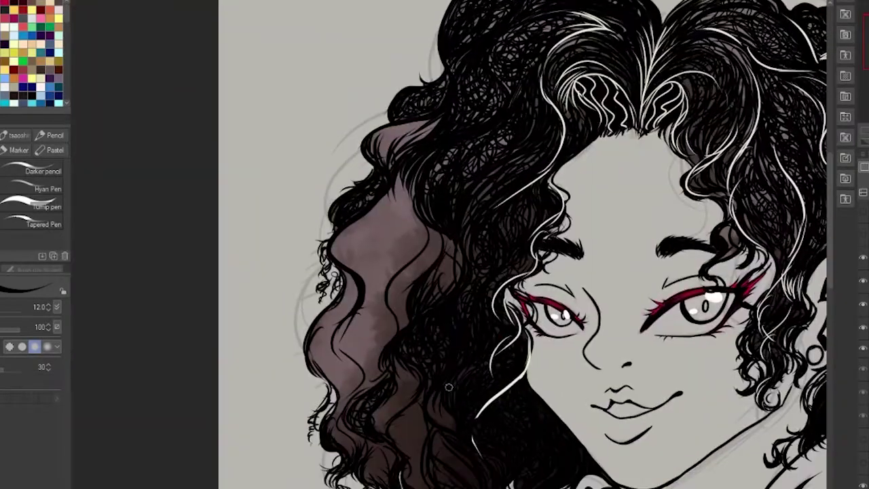
{"action": "mouse_move", "coordinate": [405, 170]}
{"action": "left_mouse_down"}
{"action": "mouse_move", "coordinate": [380, 292]}
{"action": "mouse_move", "coordinate": [414, 265]}
{"action": "mouse_move", "coordinate": [349, 356]}
{"action": "left_mouse_up"}
{"action": "left_click_drag", "start_coordinate": [393, 295], "coordinate": [364, 387]}
{"action": "mouse_move", "coordinate": [351, 344]}
{"action": "left_mouse_down"}
{"action": "mouse_move", "coordinate": [391, 314]}
{"action": "mouse_move", "coordinate": [357, 357]}
{"action": "left_mouse_up"}
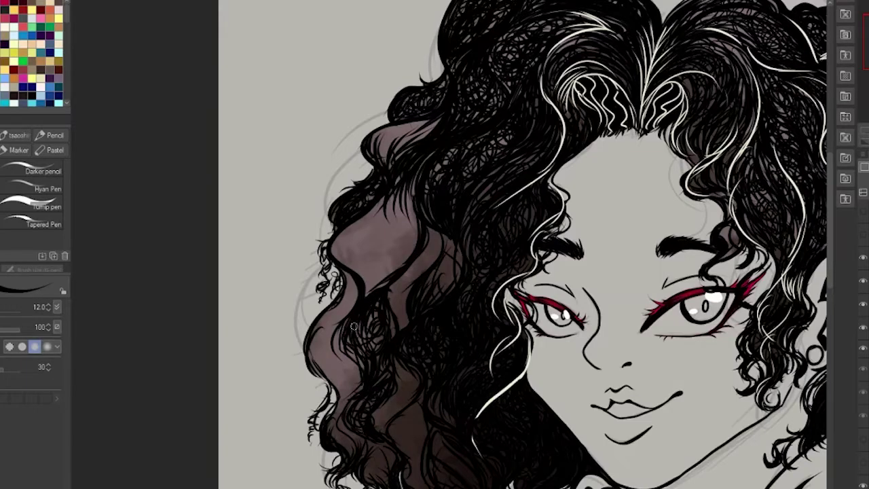
Step: Fill the wide light outer far-side lock and the small curl above it with dense crossing strands at brush size 12
{"action": "left_click_drag", "start_coordinate": [423, 289], "coordinate": [404, 307]}
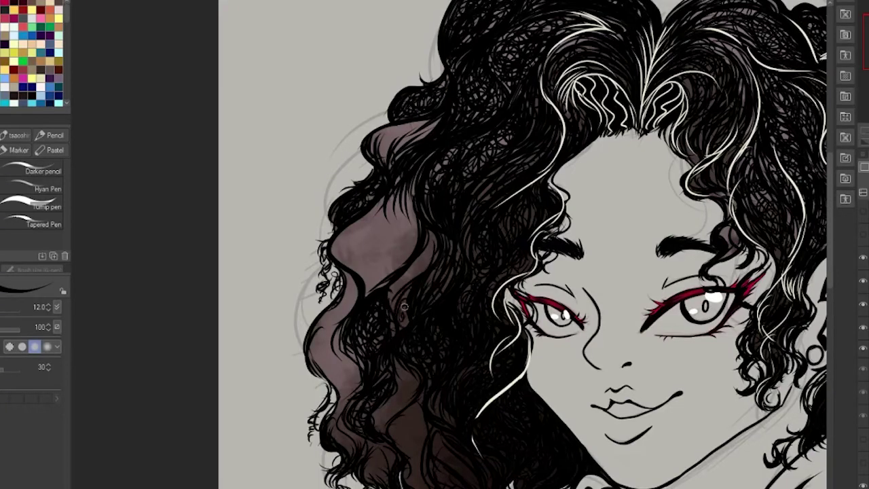
{"action": "left_click_drag", "start_coordinate": [422, 227], "coordinate": [398, 292]}
{"action": "mouse_move", "coordinate": [369, 296]}
{"action": "left_mouse_down"}
{"action": "mouse_move", "coordinate": [357, 272]}
{"action": "mouse_move", "coordinate": [397, 253]}
{"action": "left_mouse_up"}
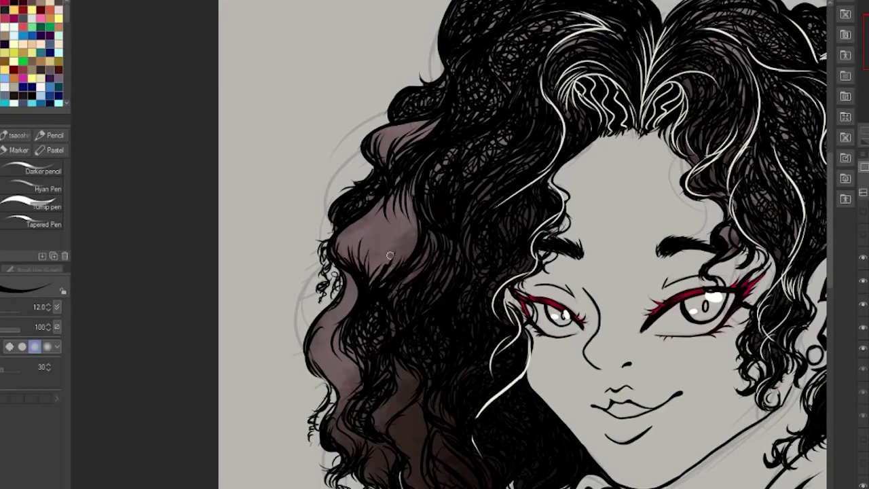
{"action": "left_click_drag", "start_coordinate": [372, 201], "coordinate": [353, 265]}
{"action": "mouse_move", "coordinate": [411, 173]}
{"action": "left_mouse_down"}
{"action": "mouse_move", "coordinate": [407, 265]}
{"action": "mouse_move", "coordinate": [383, 204]}
{"action": "mouse_move", "coordinate": [366, 258]}
{"action": "left_mouse_up"}
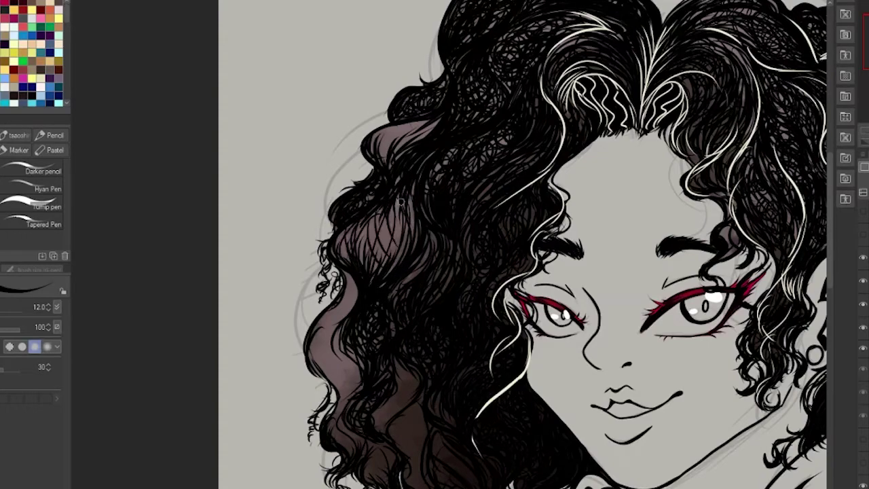
{"action": "mouse_move", "coordinate": [401, 197]}
{"action": "left_mouse_down"}
{"action": "mouse_move", "coordinate": [374, 271]}
{"action": "mouse_move", "coordinate": [379, 242]}
{"action": "left_mouse_up"}
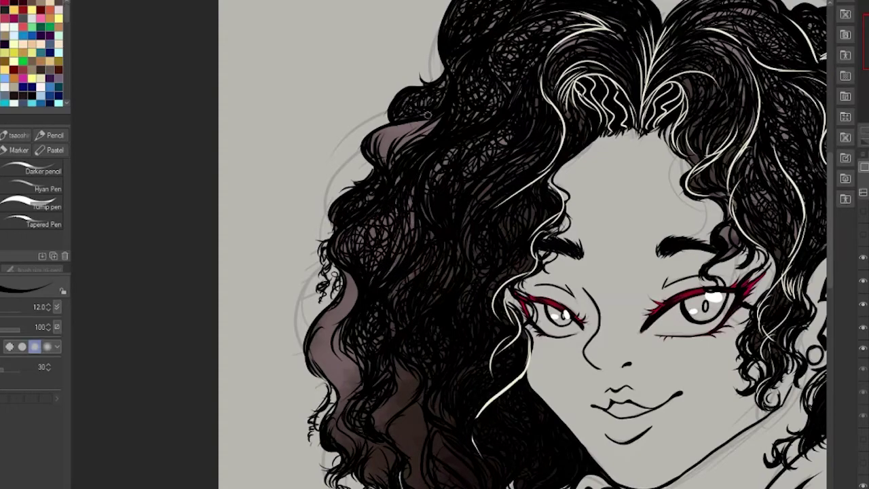
{"action": "left_click_drag", "start_coordinate": [427, 116], "coordinate": [433, 133]}
Step: Fill the remaining light gaps in the lower far-side locks down to the curly ends with dense strands
{"action": "mouse_move", "coordinate": [387, 392]}
{"action": "left_mouse_down"}
{"action": "mouse_move", "coordinate": [370, 266]}
{"action": "mouse_move", "coordinate": [370, 298]}
{"action": "left_mouse_up"}
{"action": "left_click_drag", "start_coordinate": [373, 275], "coordinate": [352, 311]}
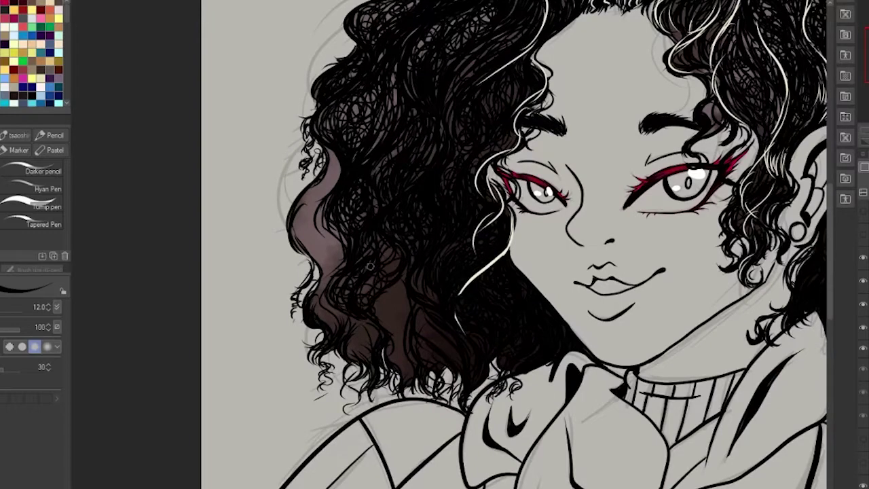
{"action": "left_click_drag", "start_coordinate": [402, 273], "coordinate": [393, 313]}
{"action": "left_click_drag", "start_coordinate": [406, 284], "coordinate": [395, 281]}
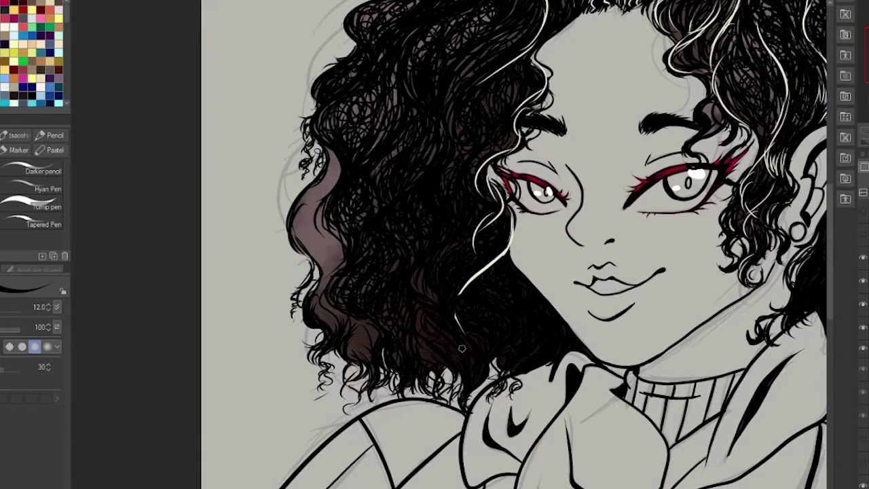
{"action": "left_click_drag", "start_coordinate": [372, 316], "coordinate": [355, 357]}
{"action": "left_click_drag", "start_coordinate": [339, 285], "coordinate": [320, 328]}
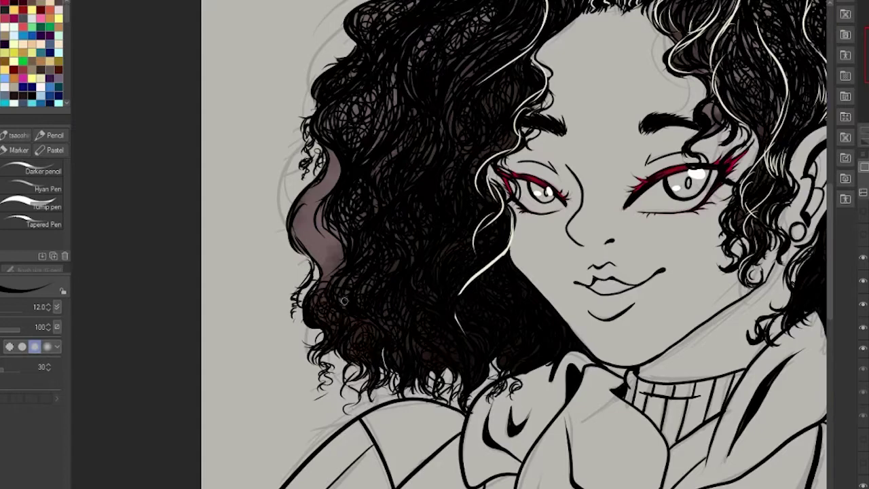
{"action": "left_click_drag", "start_coordinate": [339, 253], "coordinate": [319, 299]}
Step: Fill the last light wavy lock along the far-side outer edge of the hair with fine strands and loops
{"action": "mouse_move", "coordinate": [336, 155]}
{"action": "left_mouse_down"}
{"action": "mouse_move", "coordinate": [307, 237]}
{"action": "mouse_move", "coordinate": [330, 220]}
{"action": "left_mouse_up"}
{"action": "left_click_drag", "start_coordinate": [329, 231], "coordinate": [320, 242]}
{"action": "left_click_drag", "start_coordinate": [337, 151], "coordinate": [299, 223]}
{"action": "left_click_drag", "start_coordinate": [346, 156], "coordinate": [302, 234]}
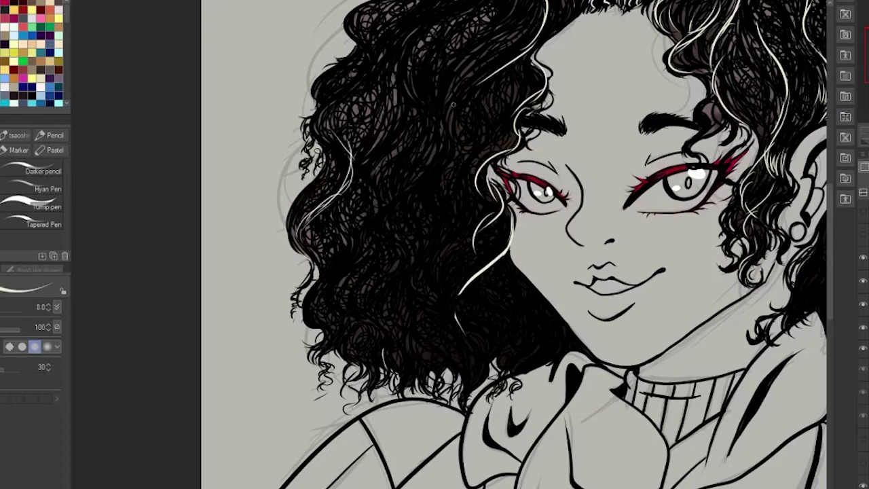
Step: Draw thin wavy white highlight strands through the far-side curls and the near-side puff at brush size 8
{"action": "mouse_move", "coordinate": [421, 27]}
{"action": "left_mouse_down"}
{"action": "mouse_move", "coordinate": [435, 160]}
{"action": "mouse_move", "coordinate": [401, 204]}
{"action": "left_mouse_up"}
{"action": "key", "text": "ctrl+0"}
{"action": "scroll", "coordinate": [643, 354], "scroll_direction": "up", "scroll_amount": 2}
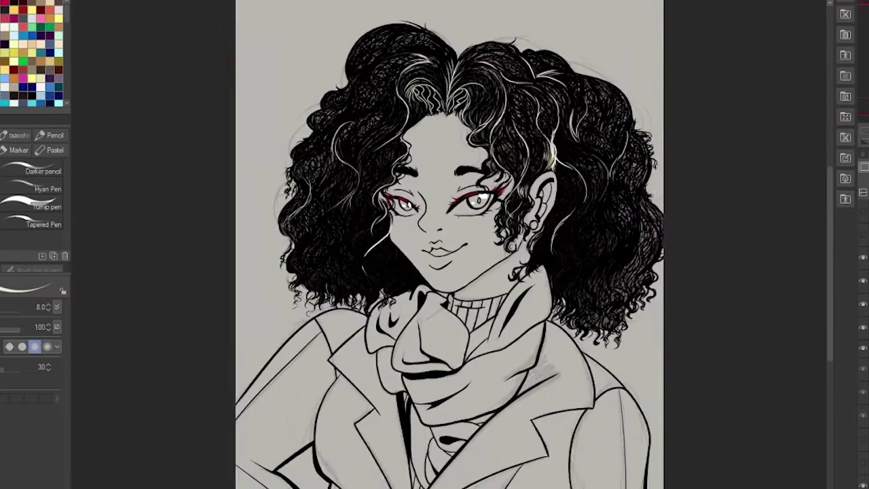
{"action": "left_click_drag", "start_coordinate": [698, 333], "coordinate": [644, 392]}
{"action": "left_click_drag", "start_coordinate": [713, 221], "coordinate": [678, 339]}
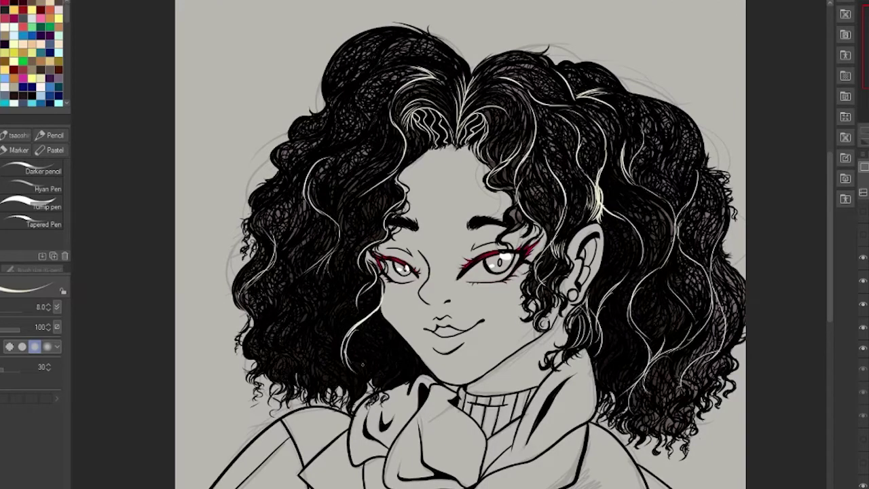
Step: Add curved white highlights in the hair beside the far-side jaw, across the crown puff and down the near-side curls
{"action": "left_click_drag", "start_coordinate": [379, 319], "coordinate": [364, 380]}
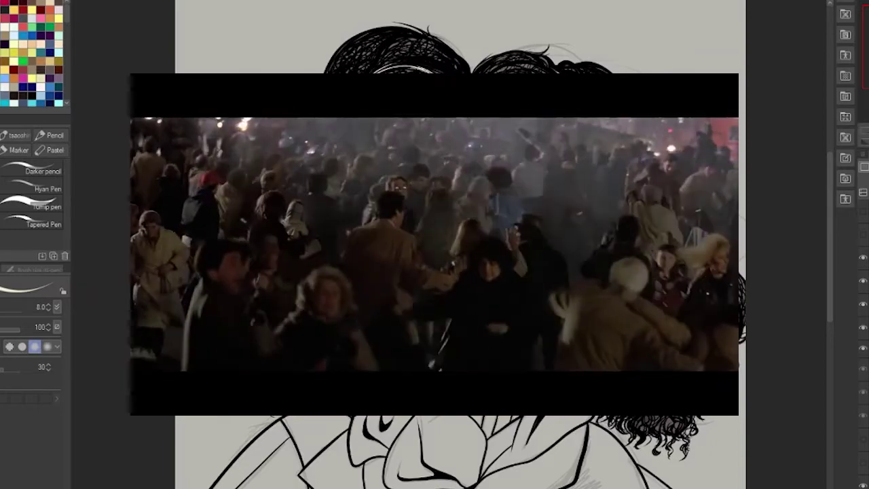
{"action": "left_click_drag", "start_coordinate": [381, 98], "coordinate": [452, 65]}
{"action": "left_click_drag", "start_coordinate": [333, 68], "coordinate": [455, 34]}
{"action": "left_click_drag", "start_coordinate": [652, 261], "coordinate": [608, 384]}
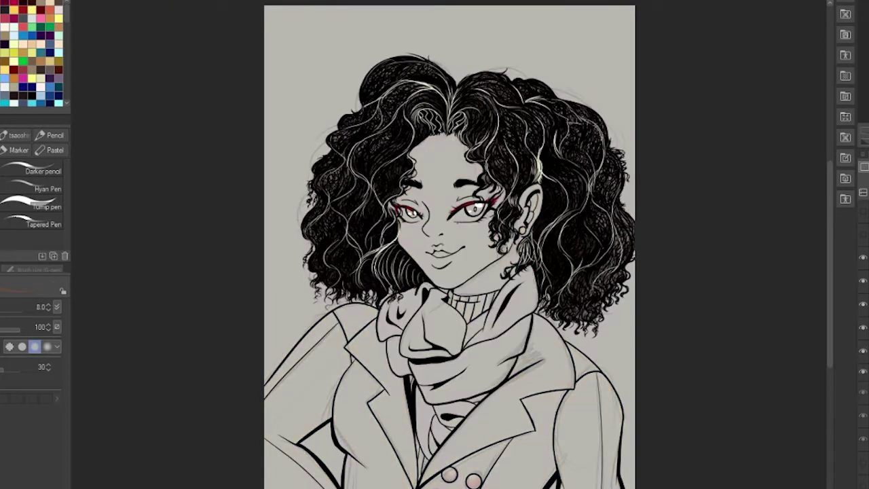
Step: Block in the face and body with flat brown using the Turnip pen, and erase the overflow outside the far-side shoulder
{"action": "left_click", "coordinate": [31, 203]}
{"action": "mouse_move", "coordinate": [468, 204]}
{"action": "left_mouse_down"}
{"action": "mouse_move", "coordinate": [313, 469]}
{"action": "mouse_move", "coordinate": [252, 485]}
{"action": "left_mouse_up"}
{"action": "scroll", "coordinate": [310, 360], "scroll_direction": "up", "scroll_amount": 3}
{"action": "key", "text": "e"}
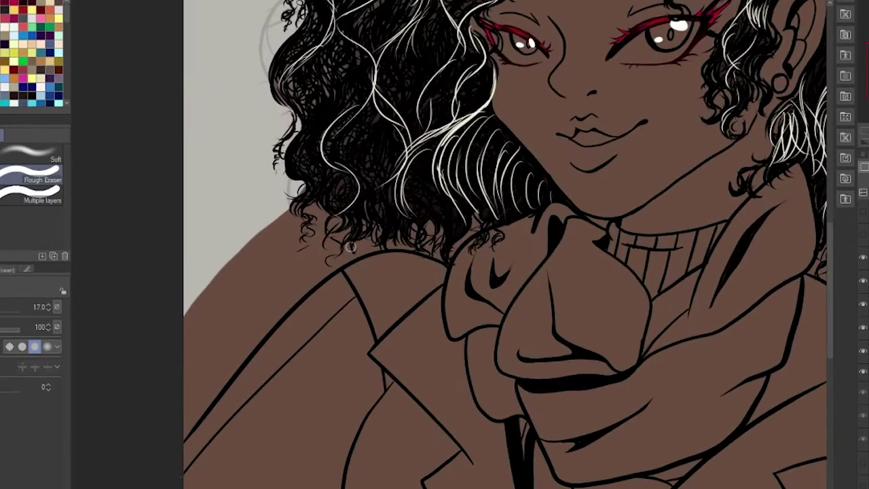
{"action": "mouse_move", "coordinate": [351, 247]}
{"action": "left_mouse_down"}
{"action": "mouse_move", "coordinate": [244, 292]}
{"action": "mouse_move", "coordinate": [394, 224]}
{"action": "mouse_move", "coordinate": [461, 227]}
{"action": "mouse_move", "coordinate": [475, 203]}
{"action": "left_mouse_up"}
{"action": "key", "text": "bracketleft"}
{"action": "key", "text": "bracketleft"}
{"action": "key", "text": "bracketleft"}
{"action": "key", "text": "bracketleft"}
{"action": "mouse_move", "coordinate": [354, 275]}
{"action": "left_mouse_down"}
{"action": "mouse_move", "coordinate": [200, 404]}
{"action": "mouse_move", "coordinate": [190, 434]}
{"action": "left_mouse_up"}
Step: Erase the brown overflow between the near-side curls and the near-side coat shoulder
{"action": "key", "text": "h"}
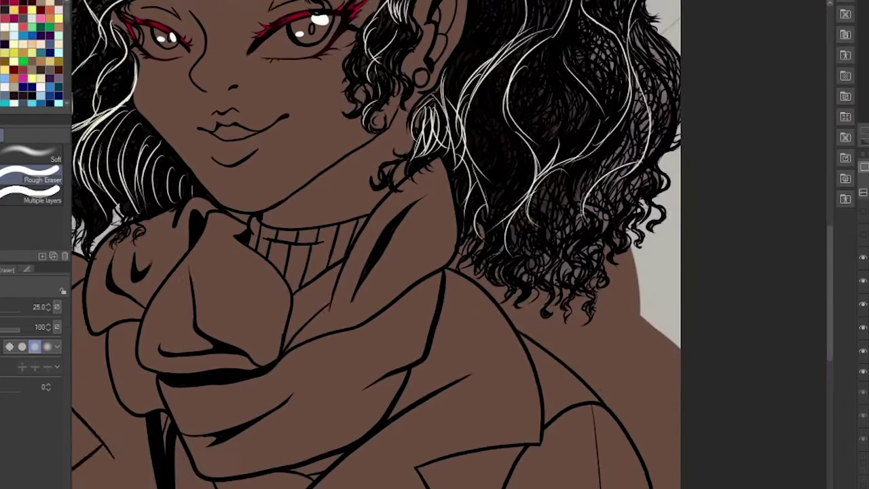
{"action": "left_click_drag", "start_coordinate": [455, 265], "coordinate": [440, 221]}
{"action": "mouse_move", "coordinate": [574, 290]}
{"action": "left_mouse_down"}
{"action": "mouse_move", "coordinate": [503, 285]}
{"action": "mouse_move", "coordinate": [611, 271]}
{"action": "left_mouse_up"}
{"action": "key", "text": "bracketleft"}
{"action": "key", "text": "bracketleft"}
{"action": "mouse_move", "coordinate": [598, 380]}
{"action": "left_mouse_down"}
{"action": "mouse_move", "coordinate": [709, 323]}
{"action": "mouse_move", "coordinate": [655, 156]}
{"action": "left_mouse_up"}
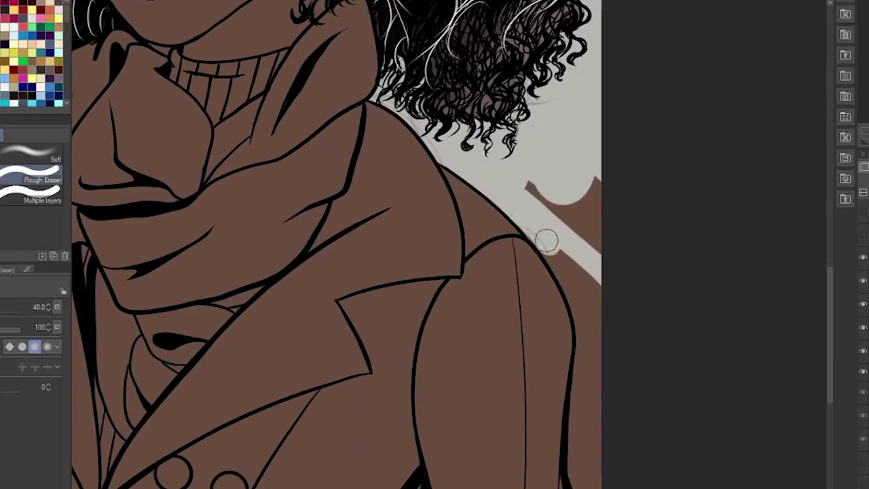
Step: Erase the brown outside the near-side sleeve down to the canvas edge, enlarging the rough eraser to 70
{"action": "mouse_move", "coordinate": [547, 239]}
{"action": "left_mouse_down"}
{"action": "mouse_move", "coordinate": [578, 305]}
{"action": "mouse_move", "coordinate": [584, 469]}
{"action": "left_mouse_up"}
{"action": "key", "text": "bracketright"}
{"action": "key", "text": "bracketright"}
{"action": "key", "text": "bracketright"}
{"action": "scroll", "coordinate": [539, 183], "scroll_direction": "down", "scroll_amount": 5}
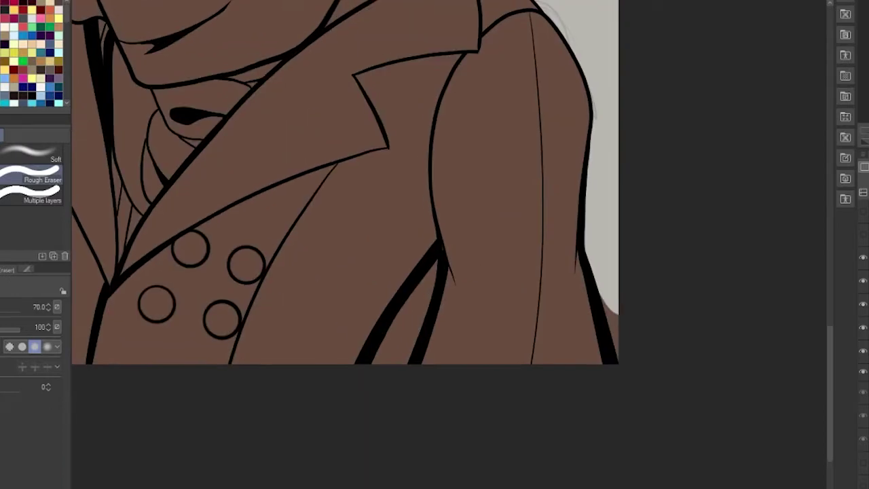
Step: Erase the remaining brown from the background gaps between the coat body and the sleeves
{"action": "key", "text": "h"}
{"action": "key", "text": "bracketleft"}
{"action": "key", "text": "bracketleft"}
{"action": "key", "text": "bracketleft"}
{"action": "scroll", "coordinate": [495, 262], "scroll_direction": "up", "scroll_amount": 2}
{"action": "mouse_move", "coordinate": [494, 262]}
{"action": "left_mouse_down"}
{"action": "mouse_move", "coordinate": [471, 311]}
{"action": "mouse_move", "coordinate": [475, 285]}
{"action": "left_mouse_up"}
{"action": "key", "text": "ctrl+0"}
{"action": "key", "text": "bracketright"}
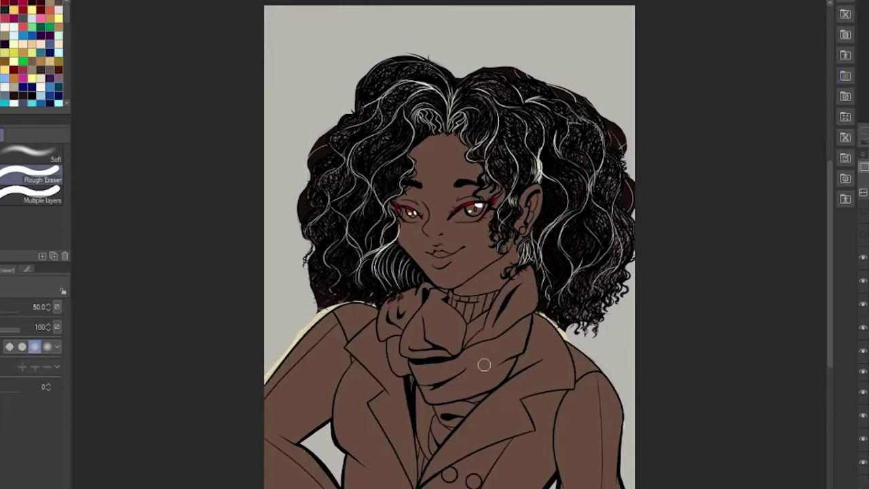
Step: Block in the coat and turtleneck with flat cream using the Turnip pen at size 600
{"action": "key", "text": "p"}
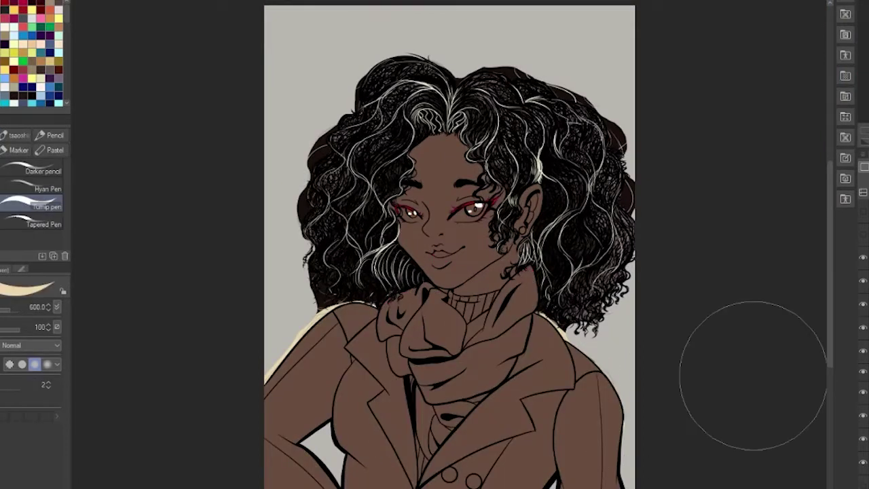
{"action": "mouse_move", "coordinate": [410, 461]}
{"action": "left_mouse_down"}
{"action": "mouse_move", "coordinate": [330, 468]}
{"action": "mouse_move", "coordinate": [272, 353]}
{"action": "mouse_move", "coordinate": [353, 319]}
{"action": "mouse_move", "coordinate": [486, 475]}
{"action": "mouse_move", "coordinate": [611, 479]}
{"action": "left_mouse_up"}
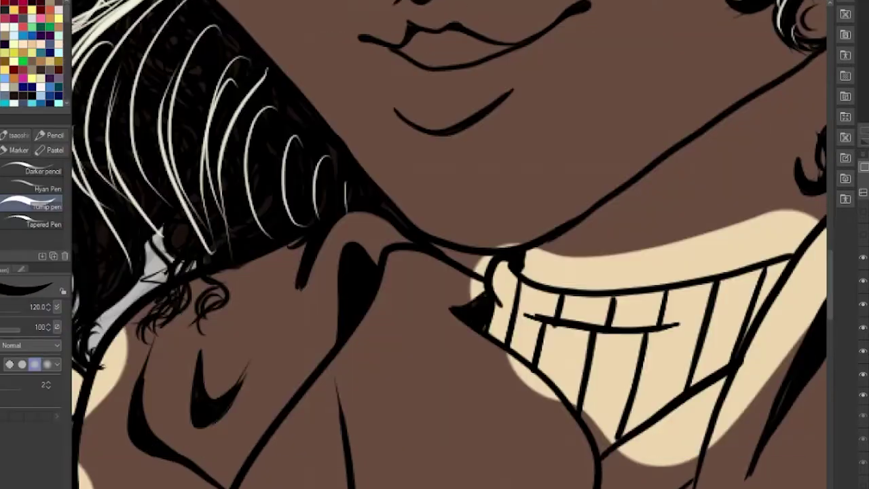
Step: Ink the small gap beneath the chin, between the jaw and scarf, solid black at brush size 10
{"action": "key", "text": "bracketleft"}
{"action": "key", "text": "bracketleft"}
{"action": "key", "text": "bracketleft"}
{"action": "key", "text": "bracketleft"}
{"action": "key", "text": "bracketleft"}
{"action": "left_click_drag", "start_coordinate": [395, 215], "coordinate": [480, 270]}
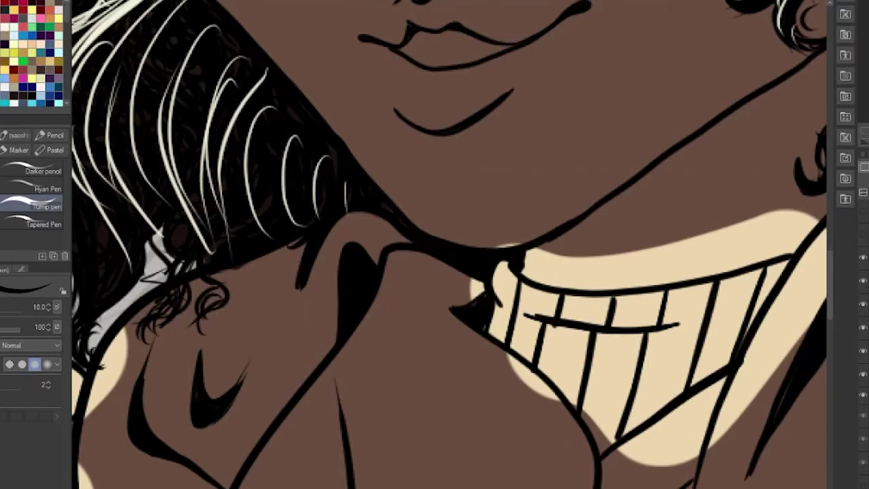
Step: Erase the cream overflow from the neck above the turtleneck and from the scarf knot's edge
{"action": "key", "text": "e"}
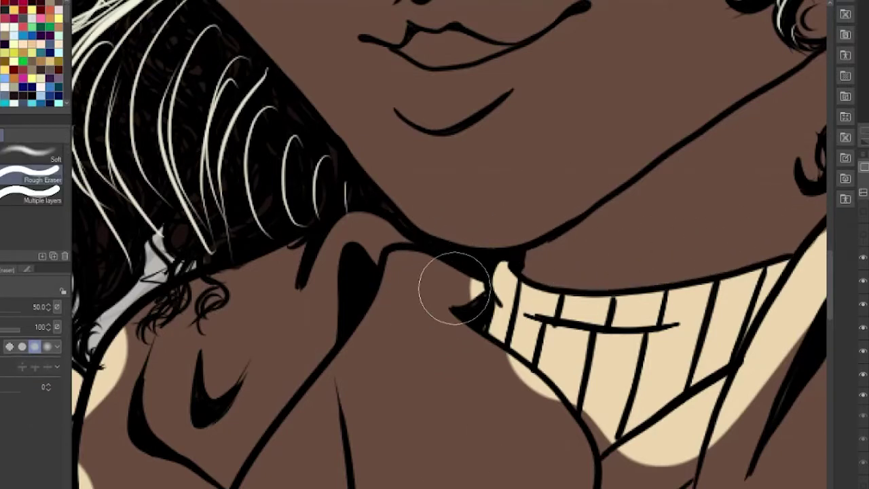
{"action": "left_click_drag", "start_coordinate": [452, 287], "coordinate": [296, 155]}
{"action": "left_click_drag", "start_coordinate": [682, 112], "coordinate": [521, 365]}
{"action": "key", "text": "p"}
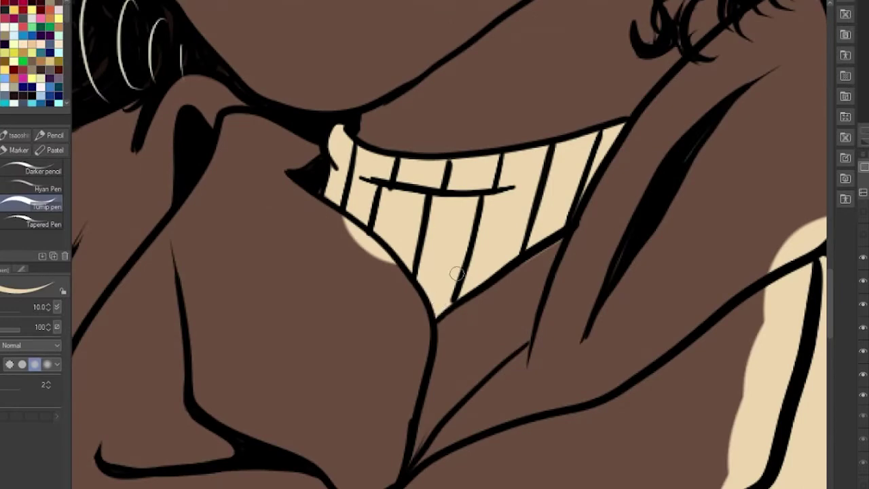
{"action": "key", "text": "e"}
{"action": "left_click_drag", "start_coordinate": [456, 271], "coordinate": [353, 231]}
Step: Erase the cream overflow from the scarf's outer folds along the coat lapels and beneath the knot
{"action": "scroll", "coordinate": [390, 185], "scroll_direction": "down", "scroll_amount": 3}
{"action": "mouse_move", "coordinate": [706, 231]}
{"action": "left_mouse_down"}
{"action": "mouse_move", "coordinate": [684, 268]}
{"action": "mouse_move", "coordinate": [666, 486]}
{"action": "left_mouse_up"}
{"action": "scroll", "coordinate": [271, 305], "scroll_direction": "up", "scroll_amount": 3}
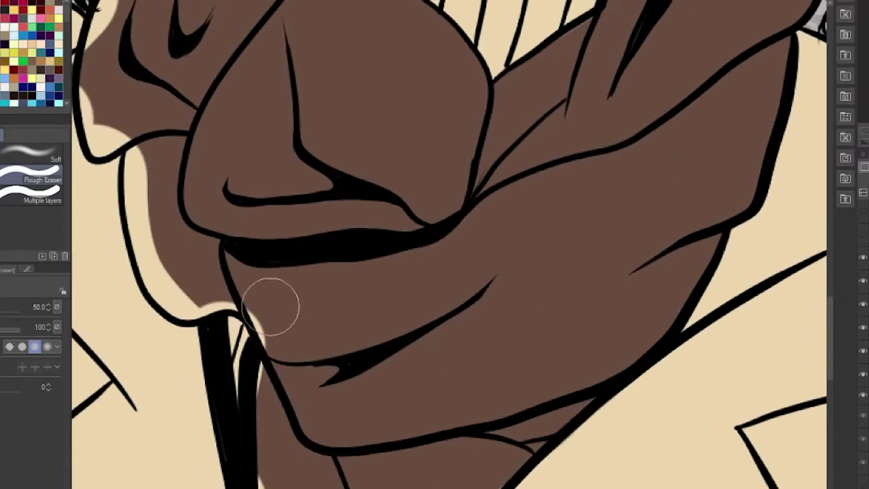
{"action": "mouse_move", "coordinate": [284, 360]}
{"action": "left_mouse_down"}
{"action": "mouse_move", "coordinate": [194, 184]}
{"action": "mouse_move", "coordinate": [136, 163]}
{"action": "left_mouse_up"}
Step: Clean up the cream edges around the scarf's lower tail between the lapels with a smaller eraser and pen
{"action": "scroll", "coordinate": [204, 245], "scroll_direction": "down", "scroll_amount": 5}
{"action": "key", "text": "bracketleft"}
{"action": "mouse_move", "coordinate": [319, 163]}
{"action": "left_mouse_down"}
{"action": "mouse_move", "coordinate": [359, 339]}
{"action": "mouse_move", "coordinate": [384, 384]}
{"action": "mouse_move", "coordinate": [537, 217]}
{"action": "left_mouse_up"}
{"action": "key", "text": "p"}
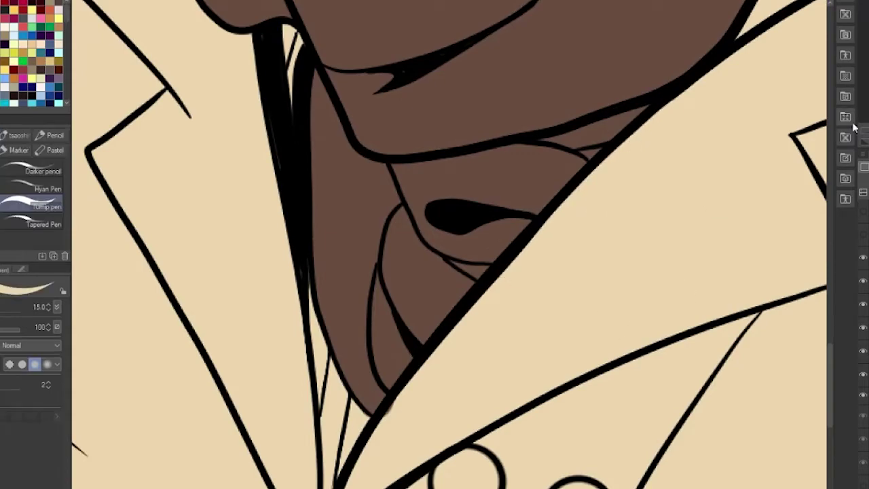
{"action": "scroll", "coordinate": [423, 233], "scroll_direction": "down", "scroll_amount": 3}
{"action": "key", "text": "e"}
{"action": "left_click_drag", "start_coordinate": [452, 305], "coordinate": [465, 340]}
{"action": "scroll", "coordinate": [453, 305], "scroll_direction": "down", "scroll_amount": 3}
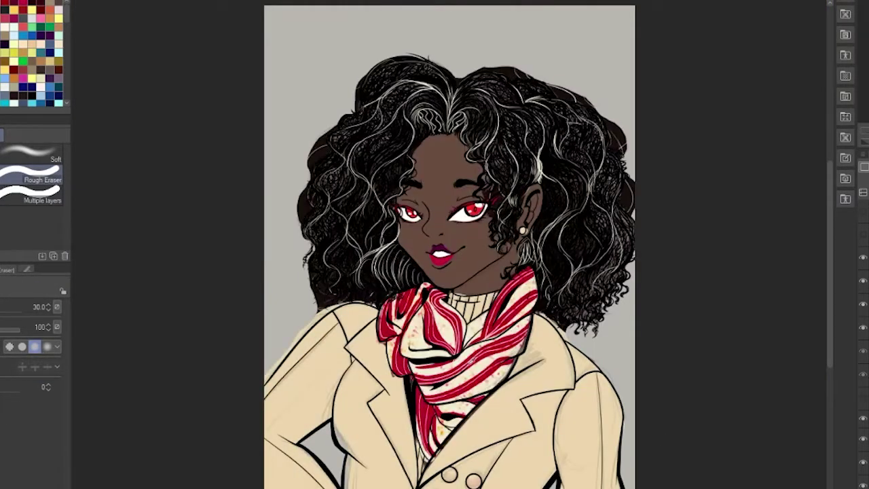
Step: Toggle the colour layers' visibility and block in the whole scarf with a pale cream base
{"action": "left_click", "coordinate": [863, 466]}
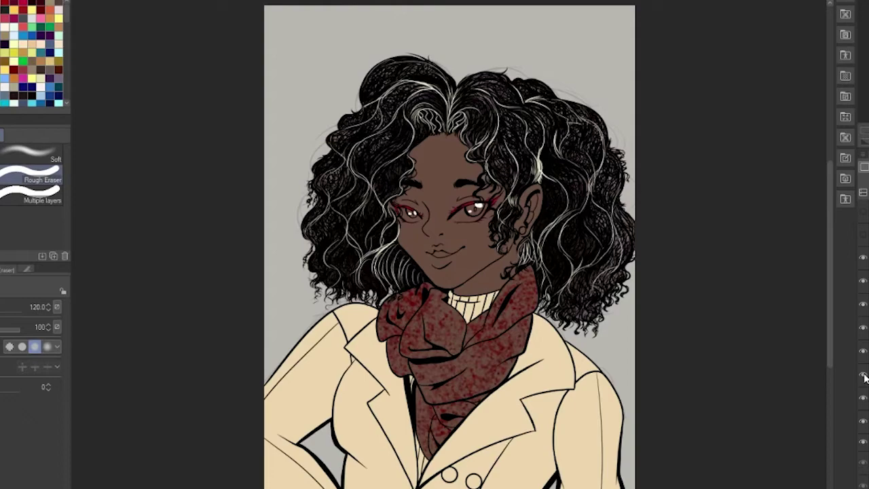
{"action": "left_click", "coordinate": [863, 375]}
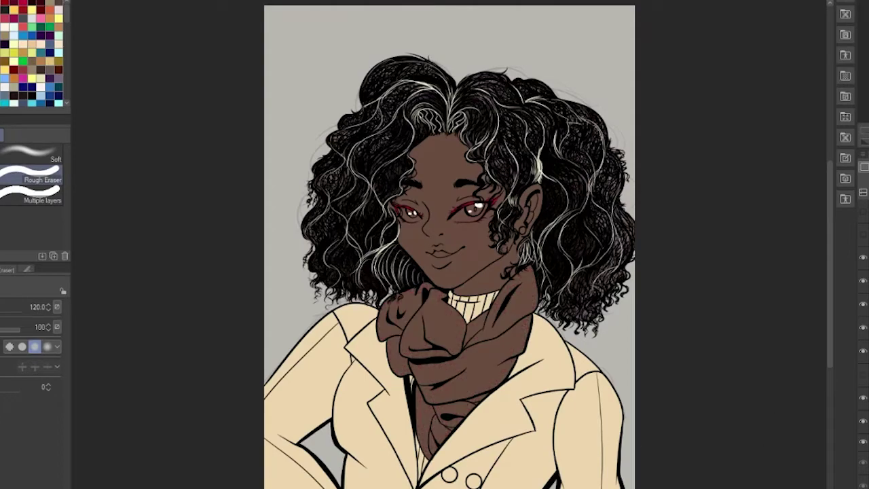
{"action": "key", "text": "p"}
{"action": "left_click_drag", "start_coordinate": [435, 380], "coordinate": [475, 442]}
{"action": "left_click_drag", "start_coordinate": [401, 347], "coordinate": [455, 455]}
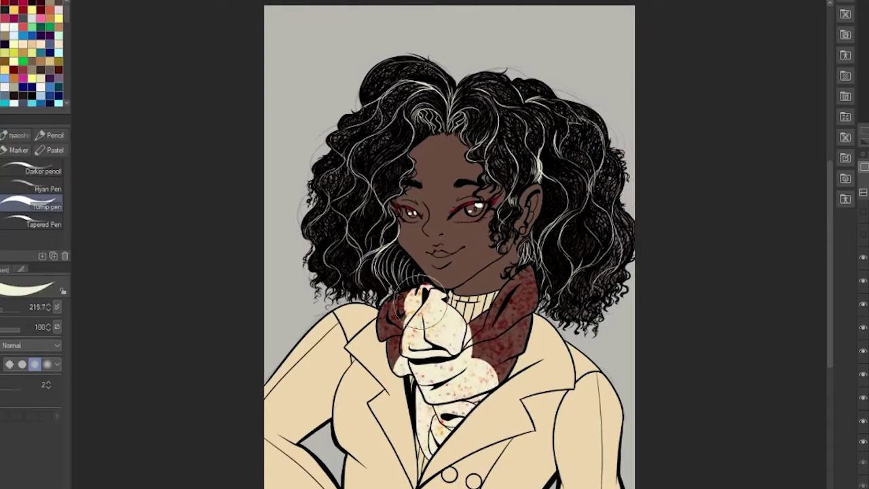
{"action": "mouse_move", "coordinate": [387, 299]}
{"action": "left_mouse_down"}
{"action": "mouse_move", "coordinate": [523, 319]}
{"action": "mouse_move", "coordinate": [536, 285]}
{"action": "left_mouse_up"}
Step: Erase the scarf colour's overflow from the neck, turtleneck and coat lapels around its outline
{"action": "scroll", "coordinate": [448, 266], "scroll_direction": "up", "scroll_amount": 5}
{"action": "key", "text": "e"}
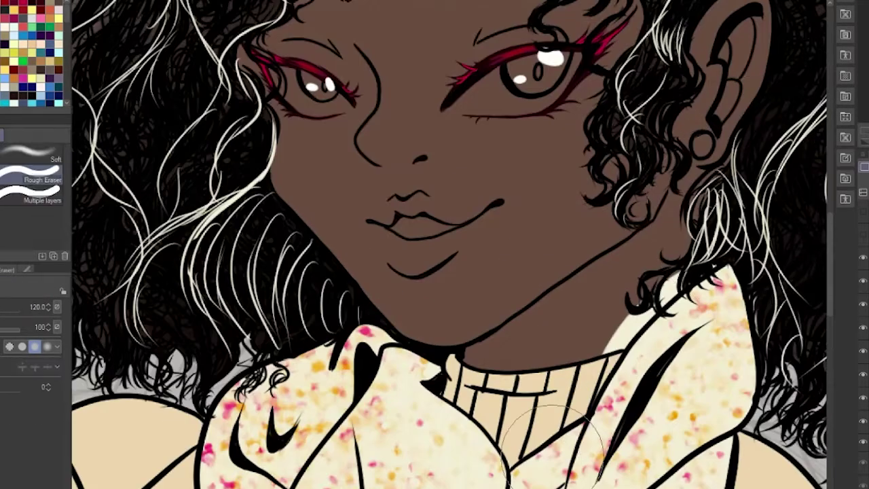
{"action": "left_click_drag", "start_coordinate": [584, 435], "coordinate": [672, 285]}
{"action": "scroll", "coordinate": [449, 266], "scroll_direction": "down", "scroll_amount": 10}
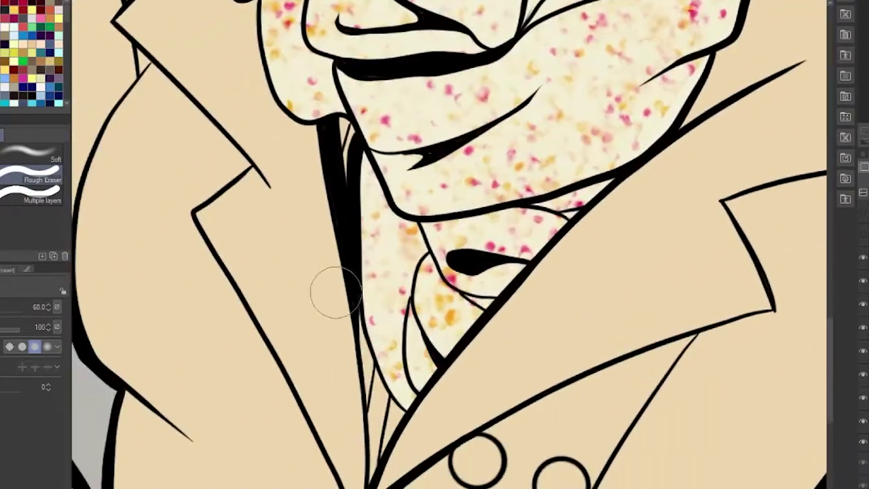
{"action": "scroll", "coordinate": [471, 369], "scroll_direction": "up", "scroll_amount": 10}
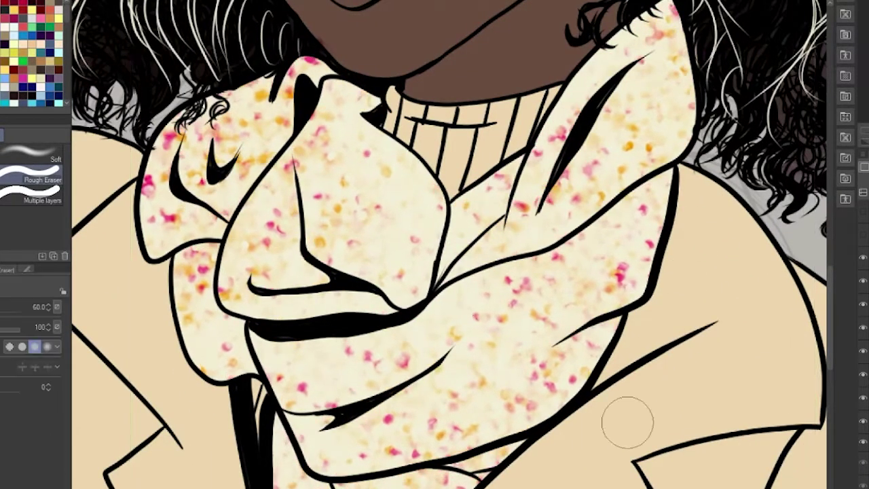
{"action": "scroll", "coordinate": [627, 421], "scroll_direction": "down", "scroll_amount": 5}
{"action": "scroll", "coordinate": [485, 346], "scroll_direction": "up", "scroll_amount": 8}
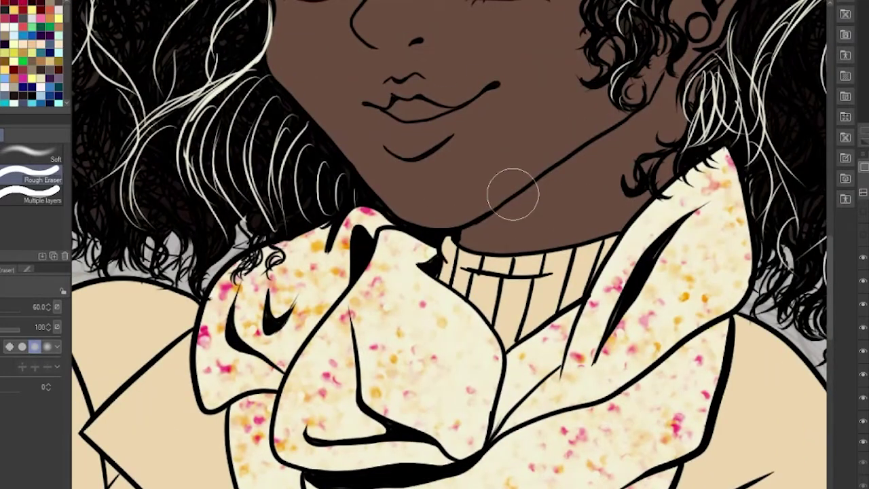
Step: Show the scarf's red stripe pattern and scale it up to 103 to fit the scarf
{"action": "key", "text": "ctrl+0"}
{"action": "left_click", "coordinate": [857, 378]}
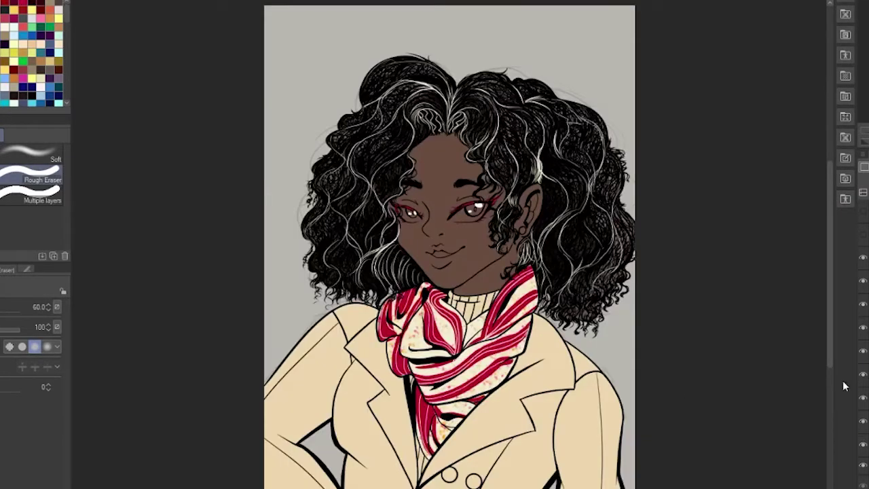
{"action": "key", "text": "ctrl+t"}
{"action": "left_click_drag", "start_coordinate": [503, 407], "coordinate": [523, 422]}
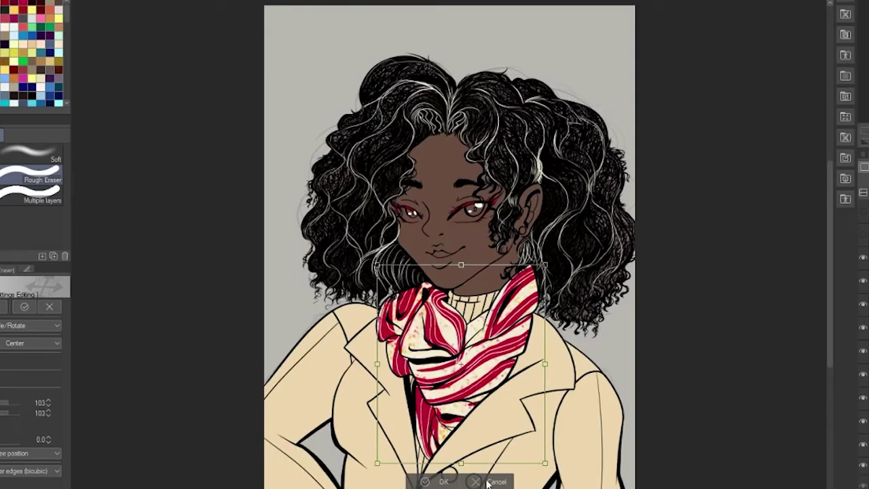
{"action": "key", "text": "Return"}
{"action": "scroll", "coordinate": [461, 272], "scroll_direction": "up", "scroll_amount": 3}
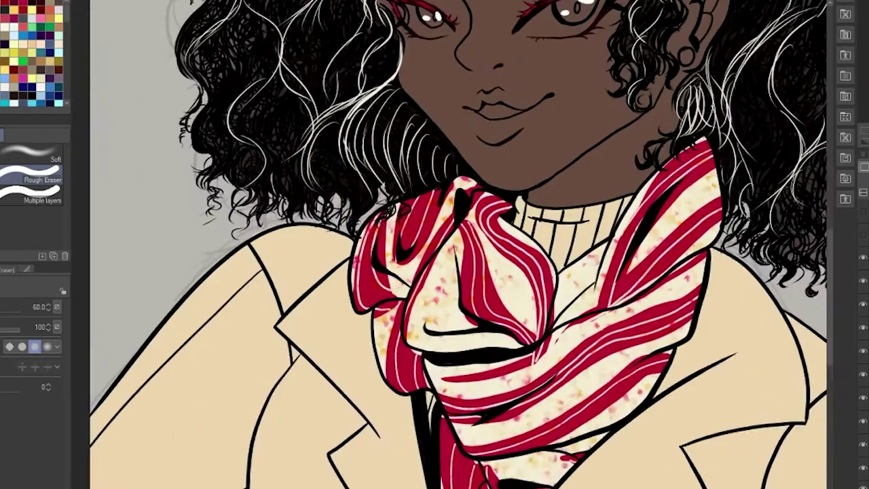
Step: Fill the four round coat buttons with bright red using the pen at size 70
{"action": "scroll", "coordinate": [685, 383], "scroll_direction": "down", "scroll_amount": 3}
{"action": "scroll", "coordinate": [509, 394], "scroll_direction": "down", "scroll_amount": 2}
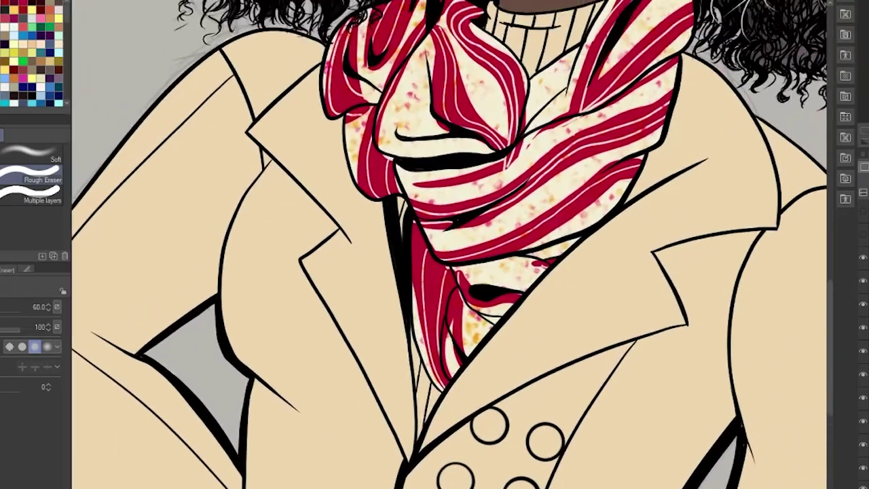
{"action": "scroll", "coordinate": [448, 244], "scroll_direction": "up", "scroll_amount": 5}
{"action": "scroll", "coordinate": [449, 245], "scroll_direction": "down", "scroll_amount": 8}
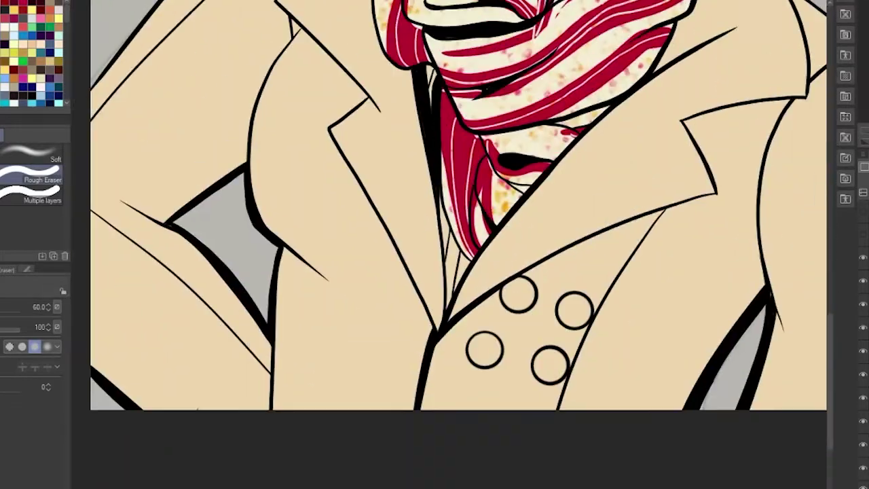
{"action": "scroll", "coordinate": [534, 145], "scroll_direction": "up", "scroll_amount": 10}
{"action": "scroll", "coordinate": [534, 145], "scroll_direction": "down", "scroll_amount": 10}
{"action": "key", "text": "p"}
{"action": "left_click", "coordinate": [496, 268]}
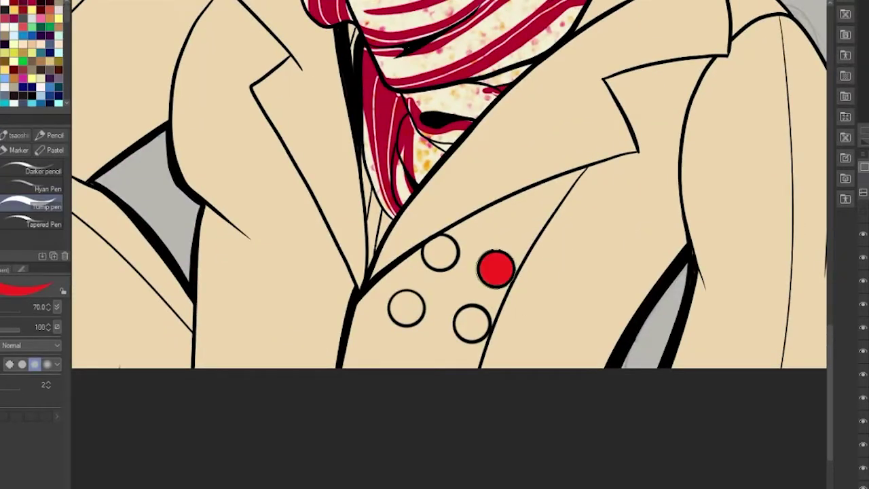
{"action": "left_click", "coordinate": [472, 323]}
{"action": "left_click", "coordinate": [440, 252]}
{"action": "left_click", "coordinate": [406, 309]}
{"action": "key", "text": "e"}
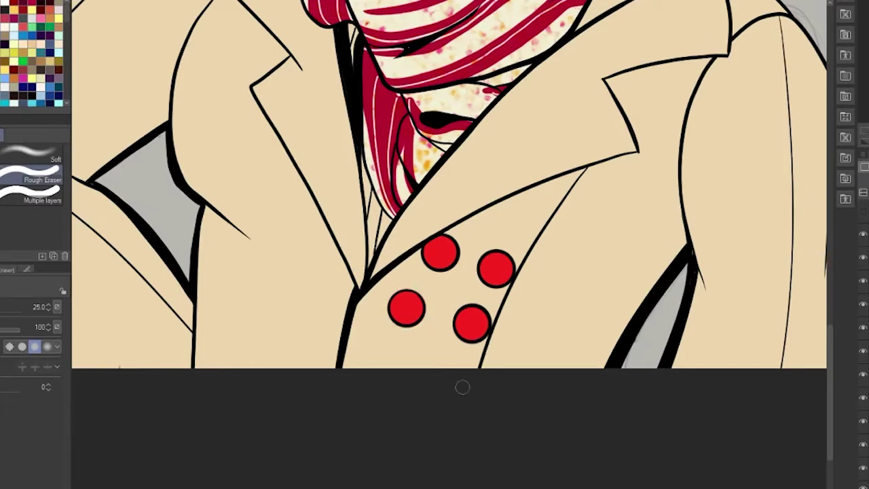
Step: Fill the whites of both eyes with white and the round earring with the coat's cream colour
{"action": "scroll", "coordinate": [463, 387], "scroll_direction": "up", "scroll_amount": 10}
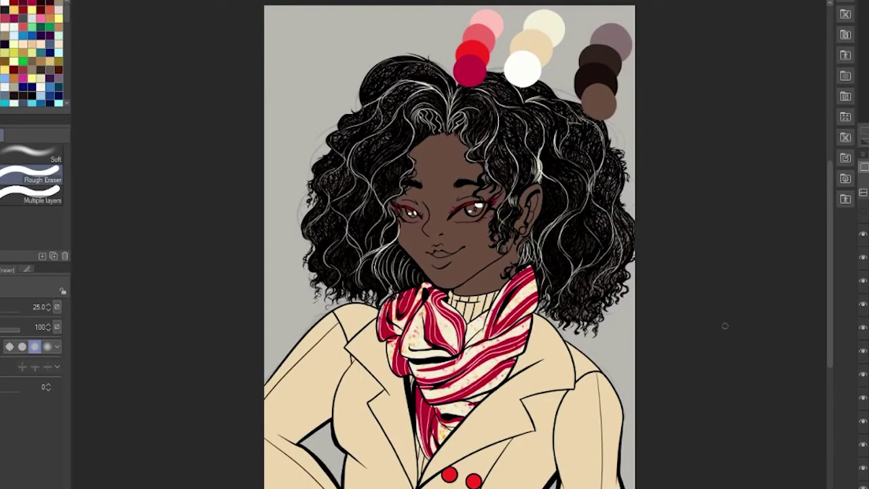
{"action": "scroll", "coordinate": [462, 194], "scroll_direction": "down", "scroll_amount": 8}
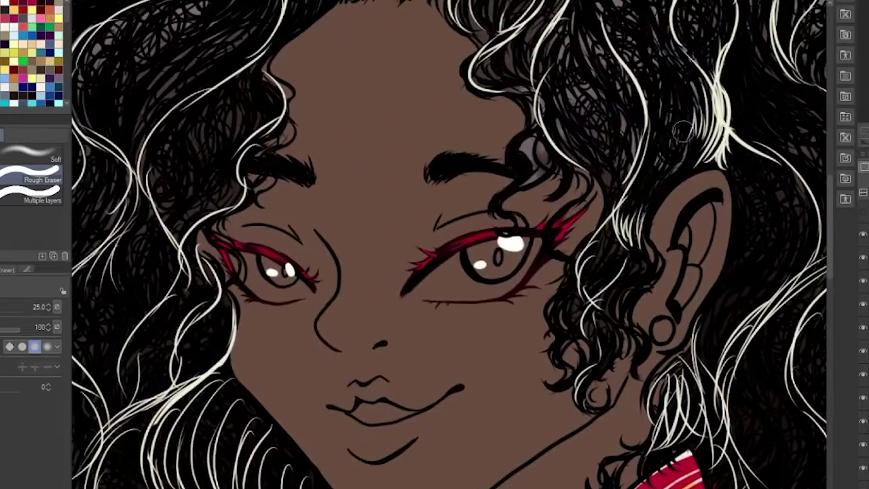
{"action": "key", "text": "p"}
{"action": "mouse_move", "coordinate": [502, 254]}
{"action": "left_mouse_down"}
{"action": "mouse_move", "coordinate": [462, 272]}
{"action": "mouse_move", "coordinate": [506, 291]}
{"action": "mouse_move", "coordinate": [481, 247]}
{"action": "left_mouse_up"}
{"action": "mouse_move", "coordinate": [234, 264]}
{"action": "left_mouse_down"}
{"action": "mouse_move", "coordinate": [309, 292]}
{"action": "mouse_move", "coordinate": [269, 275]}
{"action": "left_mouse_up"}
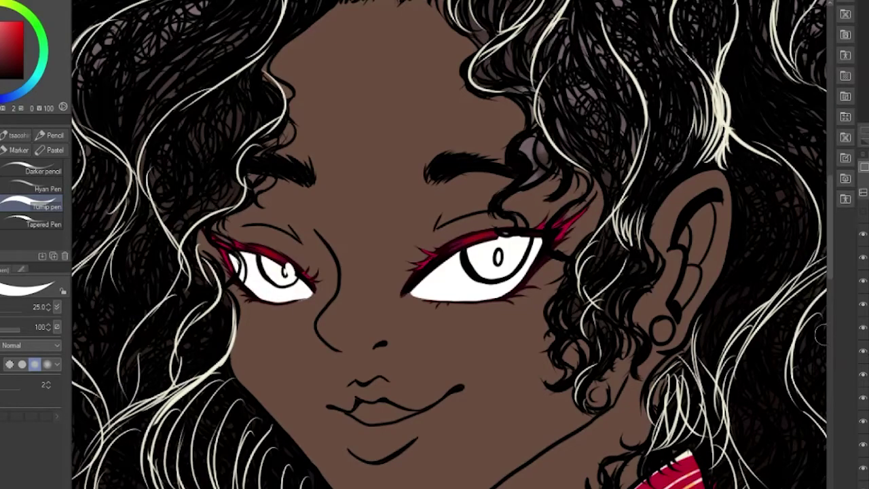
{"action": "scroll", "coordinate": [821, 333], "scroll_direction": "up", "scroll_amount": 5}
{"action": "left_click", "coordinate": [631, 326], "text": "alt"}
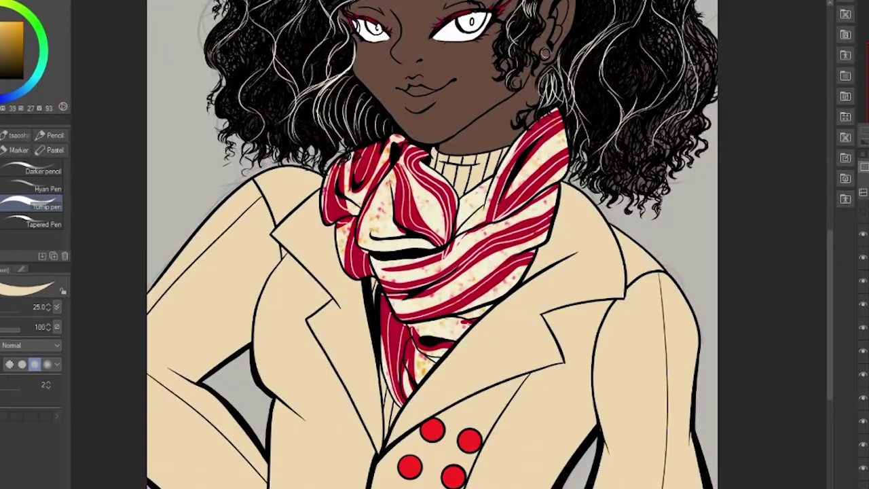
{"action": "scroll", "coordinate": [435, 203], "scroll_direction": "up", "scroll_amount": 4}
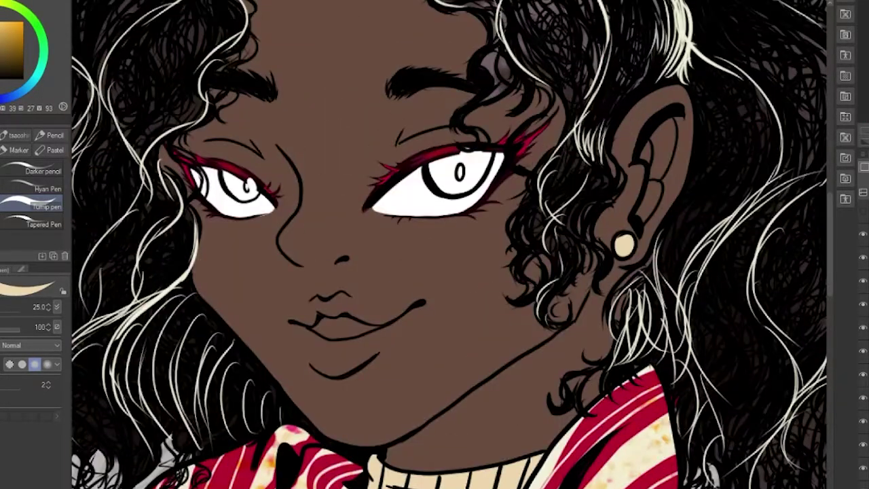
Step: Colour both irises bright red around their highlights and lighten their lower parts
{"action": "left_click", "coordinate": [863, 350]}
{"action": "left_click", "coordinate": [864, 356]}
{"action": "scroll", "coordinate": [445, 367], "scroll_direction": "up", "scroll_amount": 3}
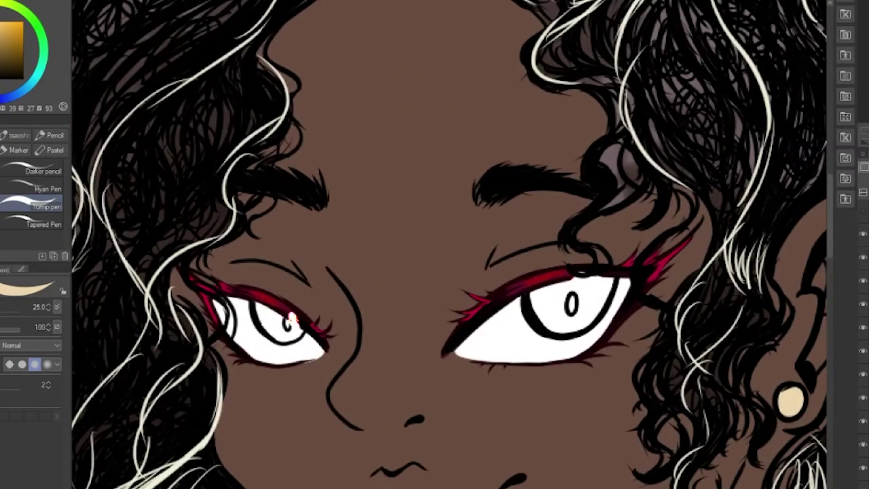
{"action": "left_click", "coordinate": [27, 8]}
{"action": "mouse_move", "coordinate": [547, 302]}
{"action": "left_mouse_down"}
{"action": "mouse_move", "coordinate": [561, 330]}
{"action": "mouse_move", "coordinate": [597, 285]}
{"action": "left_mouse_up"}
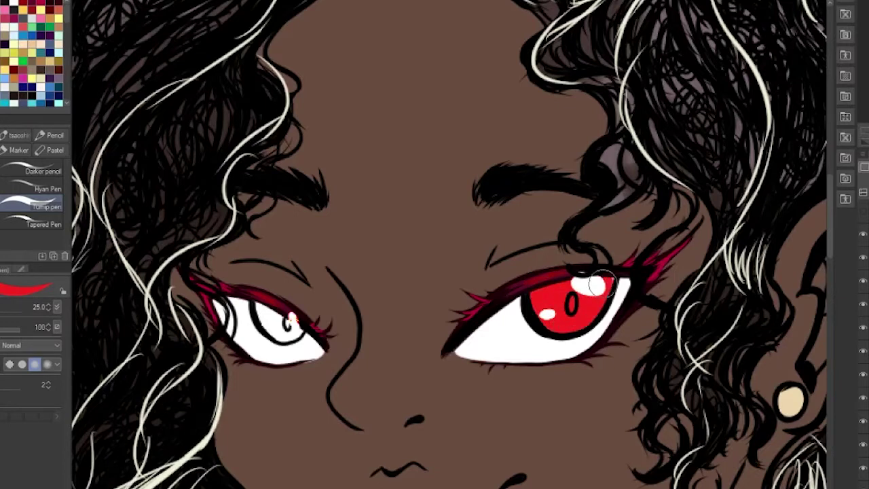
{"action": "left_click_drag", "start_coordinate": [263, 299], "coordinate": [289, 325]}
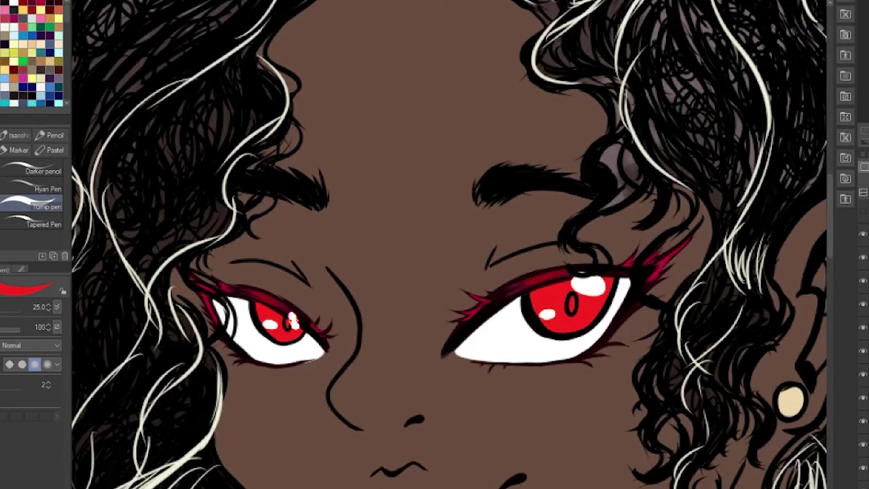
{"action": "left_click_drag", "start_coordinate": [589, 327], "coordinate": [511, 319]}
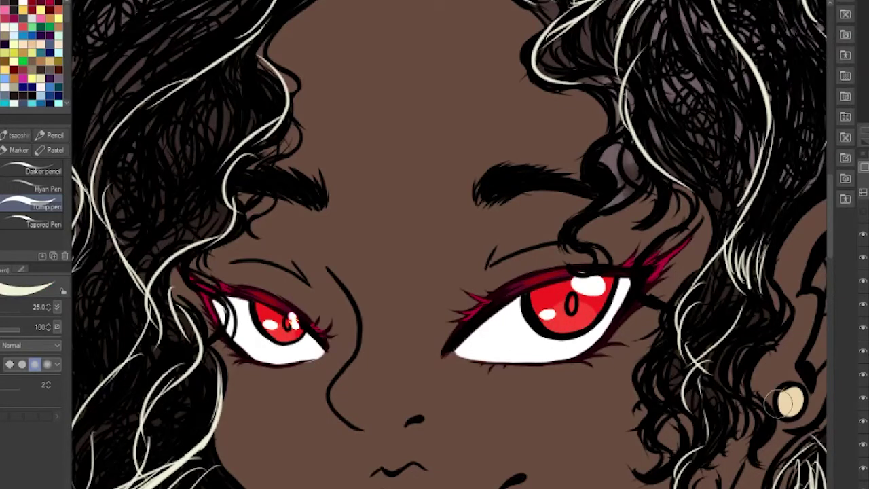
Step: Shade the upper irises dark and the edges of the eye whites blue-grey with the Transparent watercolor brush in Multiply mode
{"action": "key", "text": "b"}
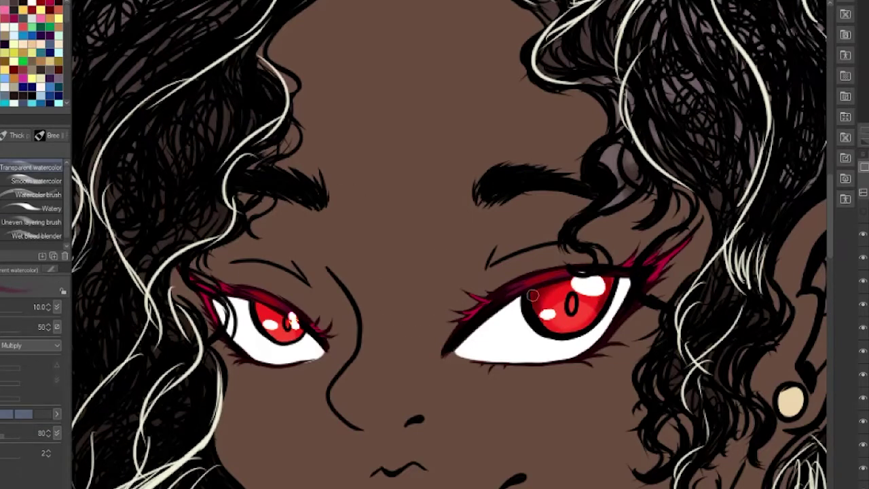
{"action": "key", "text": "bracketright"}
{"action": "left_click_drag", "start_coordinate": [531, 320], "coordinate": [469, 340]}
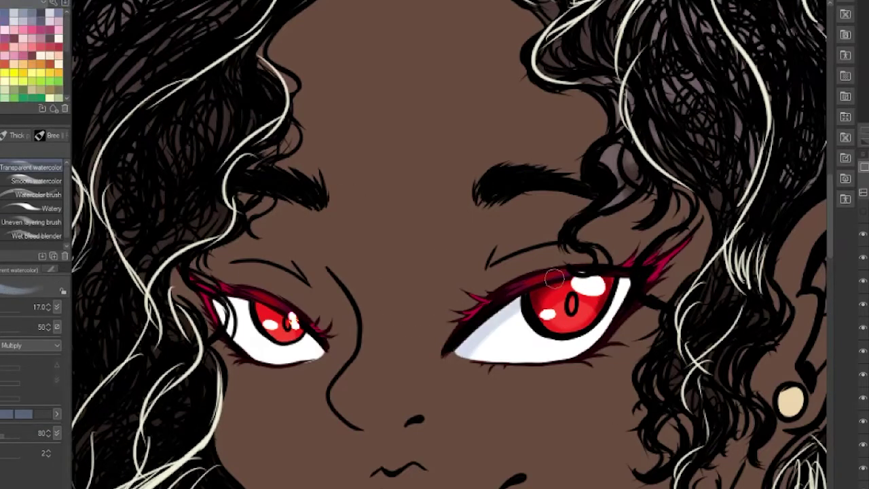
{"action": "left_click_drag", "start_coordinate": [543, 299], "coordinate": [622, 281]}
{"action": "left_click_drag", "start_coordinate": [516, 305], "coordinate": [462, 337]}
{"action": "left_click_drag", "start_coordinate": [238, 292], "coordinate": [255, 350]}
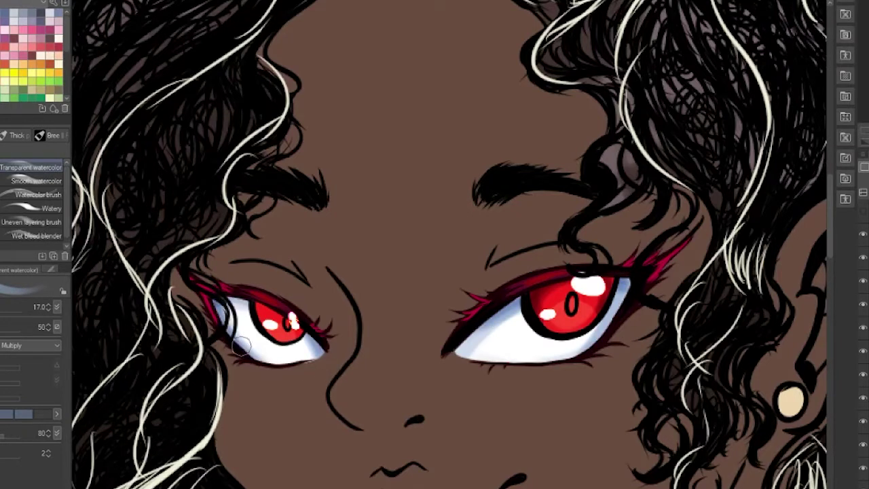
{"action": "left_click_drag", "start_coordinate": [217, 312], "coordinate": [313, 357]}
{"action": "mouse_move", "coordinate": [506, 298]}
{"action": "left_mouse_down"}
{"action": "mouse_move", "coordinate": [621, 285]}
{"action": "mouse_move", "coordinate": [544, 339]}
{"action": "left_mouse_up"}
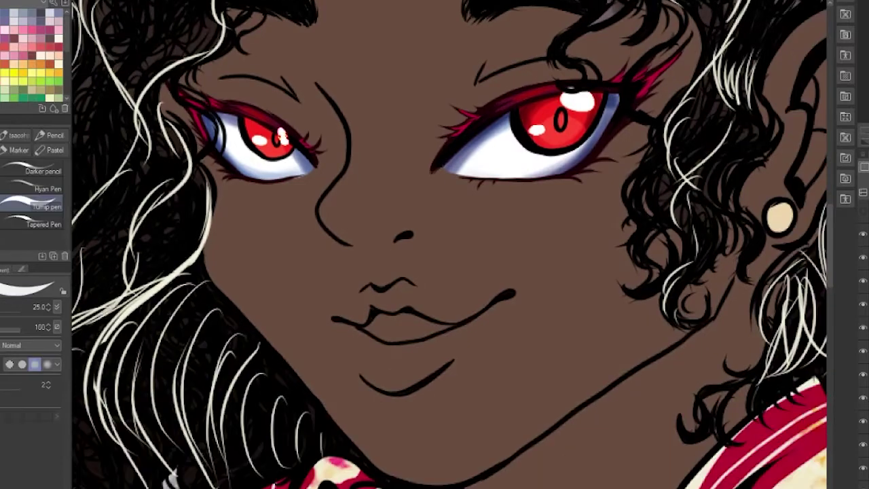
Step: Fill the teeth between the lips with off-white and clean up the edges with the Rough Eraser
{"action": "left_click_drag", "start_coordinate": [379, 329], "coordinate": [456, 325]}
{"action": "key", "text": "e"}
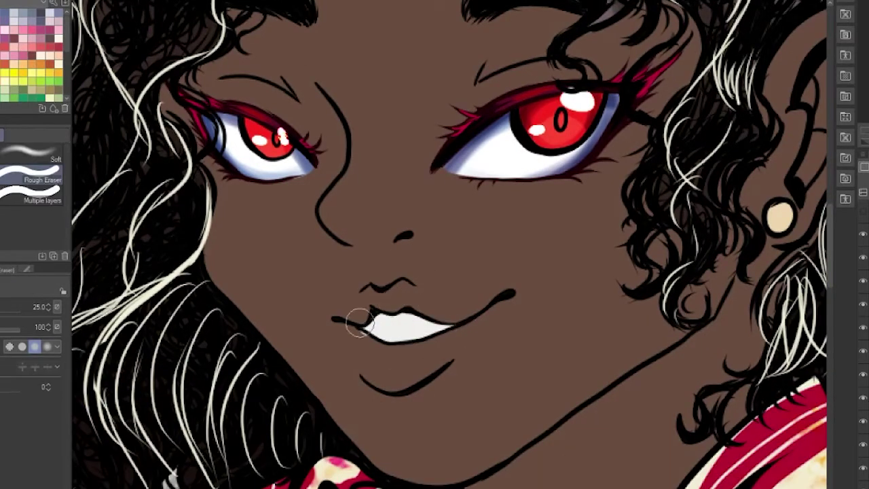
{"action": "key", "text": "p"}
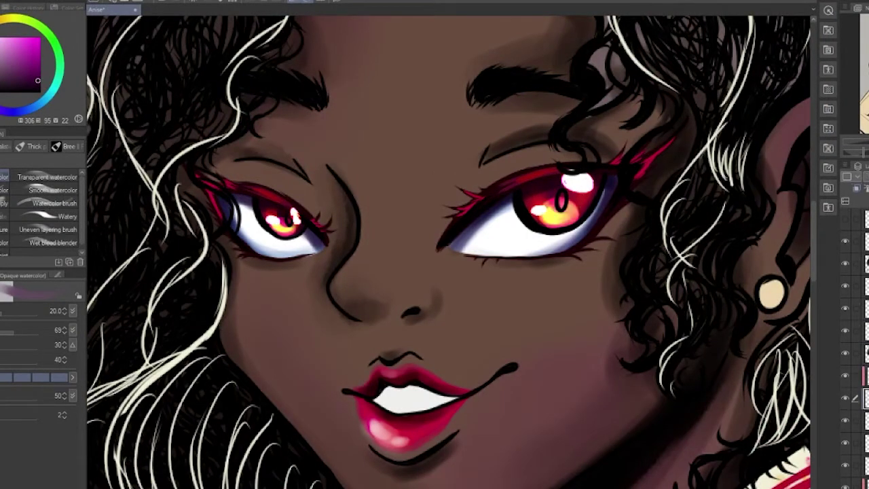
Step: Add glowing pale-yellow highlights to both irises and soften them with the Soft eraser
{"action": "left_click", "coordinate": [47, 176]}
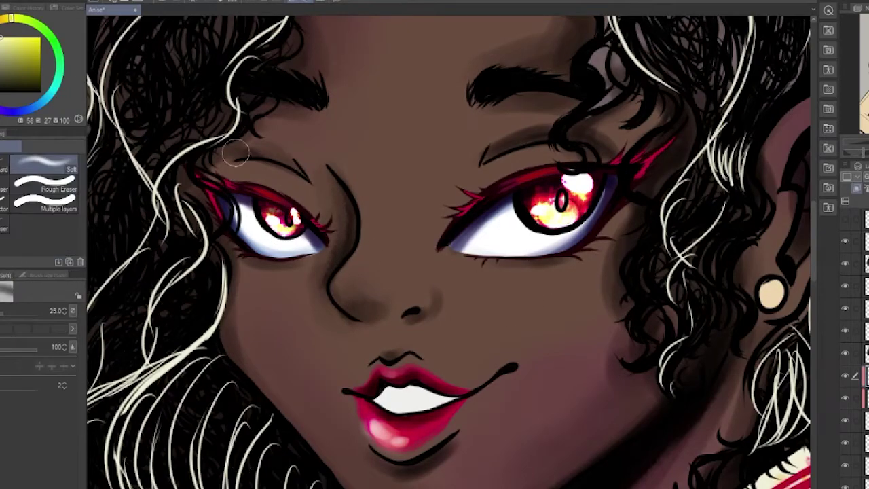
{"action": "key", "text": "e"}
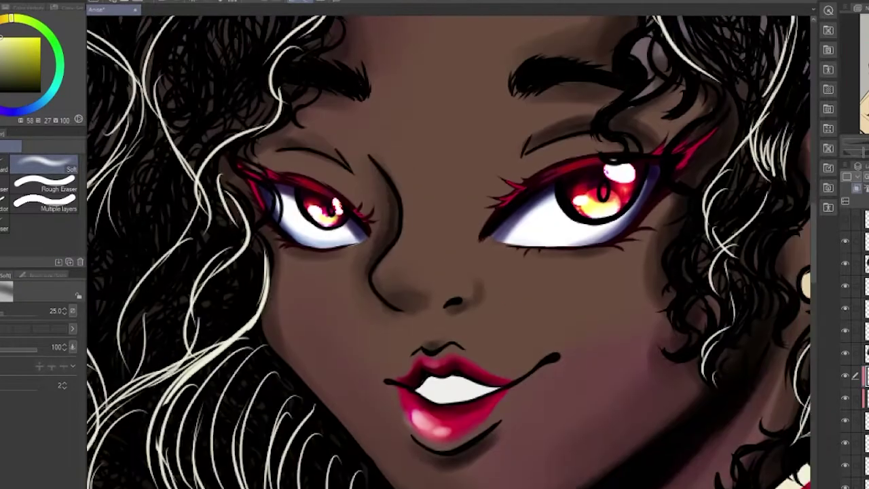
{"action": "key", "text": "p"}
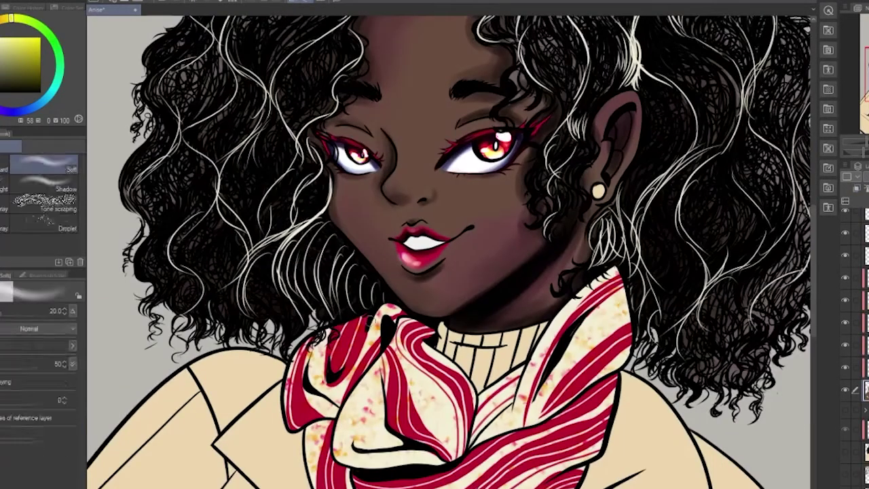
Step: Airbrush soft pink highlights at size 100 onto the forehead, cheeks, jaw, ear, neck and nose bridge
{"action": "key", "text": "j"}
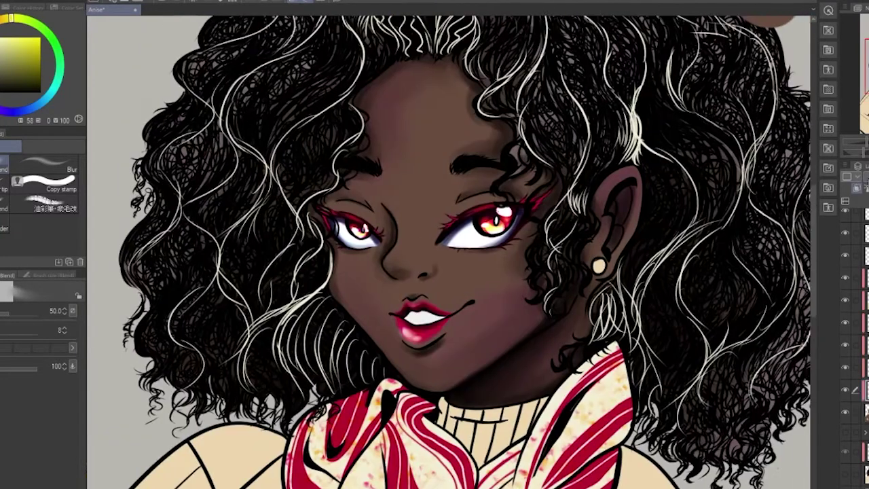
{"action": "key", "text": "b"}
{"action": "key", "text": "b"}
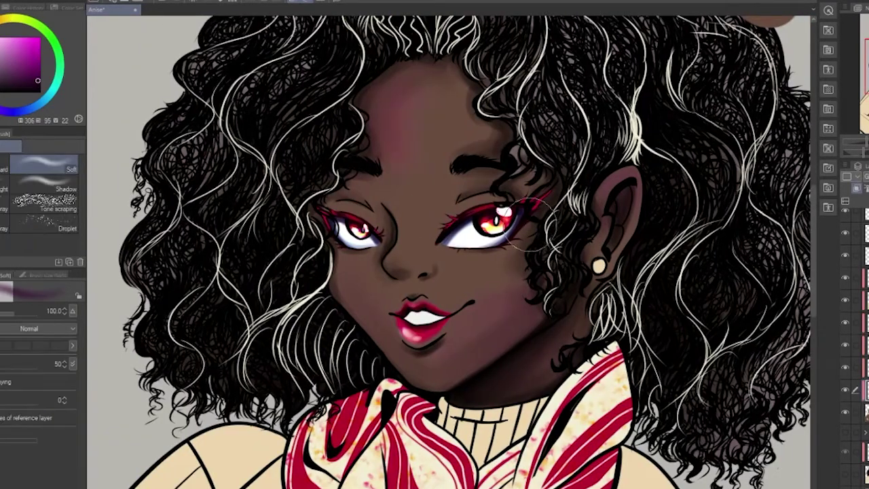
{"action": "left_click", "coordinate": [71, 8]}
{"action": "left_click", "coordinate": [19, 50]}
{"action": "left_click_drag", "start_coordinate": [400, 75], "coordinate": [427, 77]}
{"action": "left_click_drag", "start_coordinate": [367, 306], "coordinate": [543, 394]}
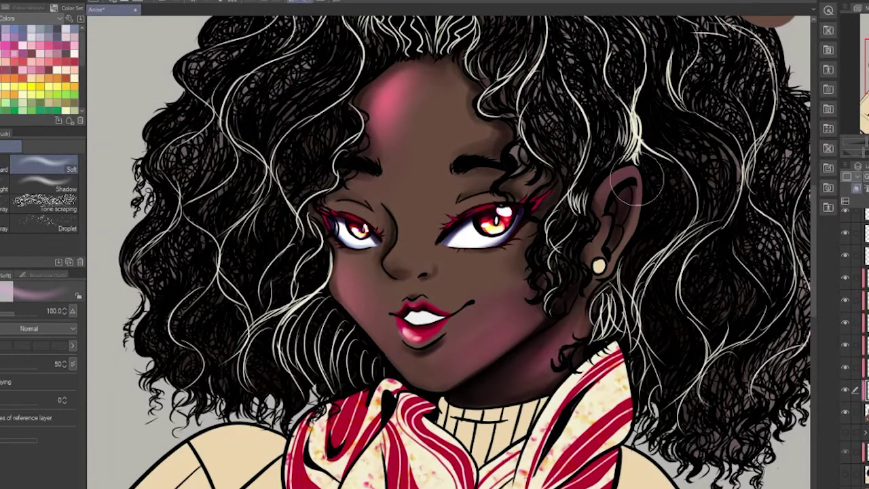
{"action": "left_click_drag", "start_coordinate": [402, 177], "coordinate": [408, 235]}
Step: Deepen the shading around the nose, jawline and smile with the Opaque watercolor brush and blend it into the skin
{"action": "key", "text": "j"}
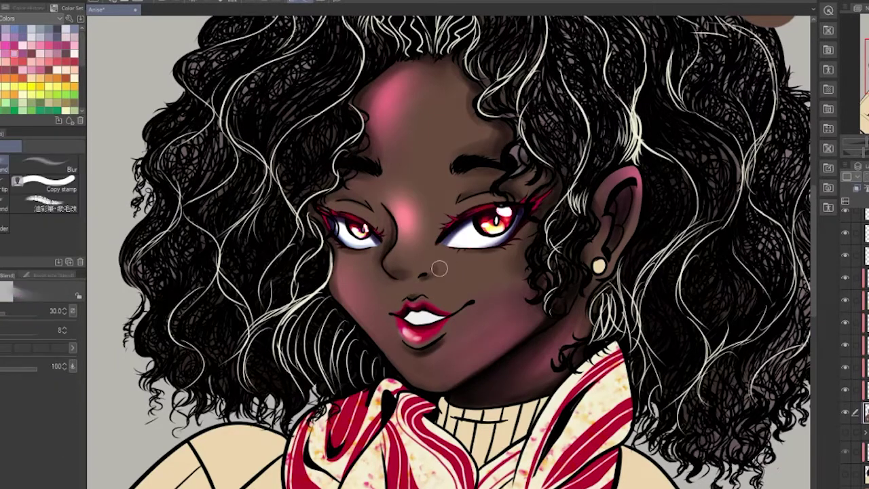
{"action": "key", "text": "b"}
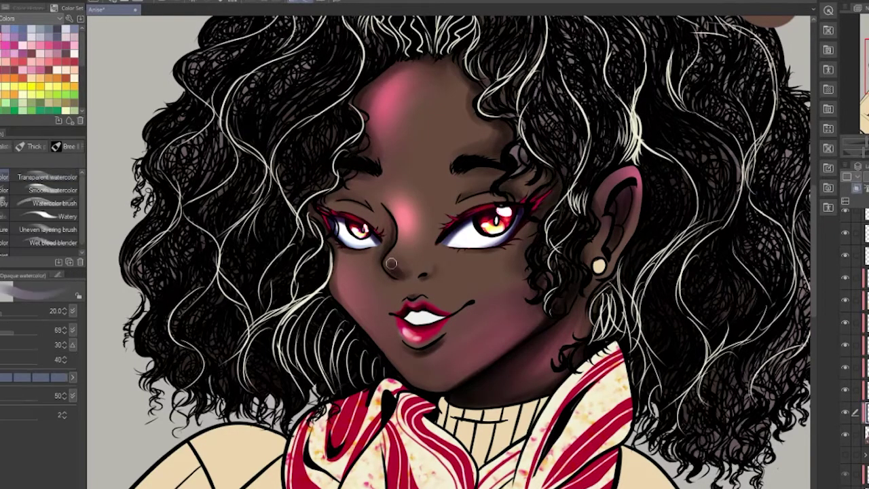
{"action": "left_click_drag", "start_coordinate": [397, 374], "coordinate": [482, 362]}
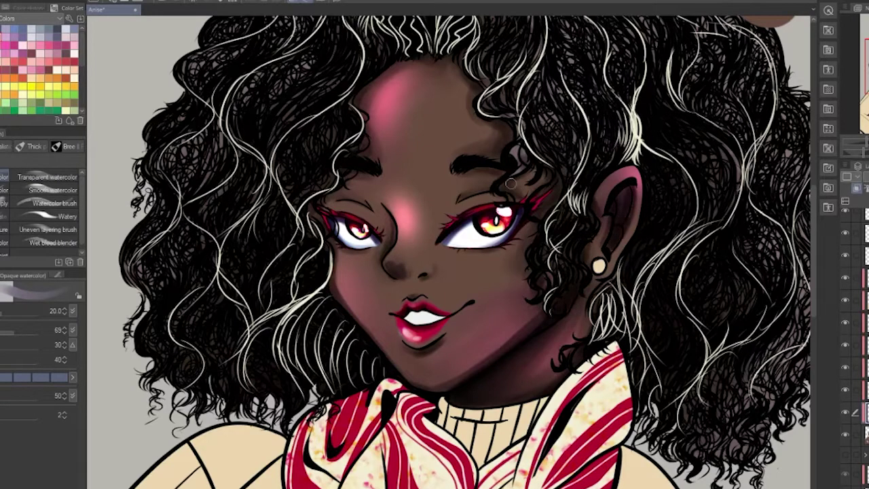
{"action": "key", "text": "j"}
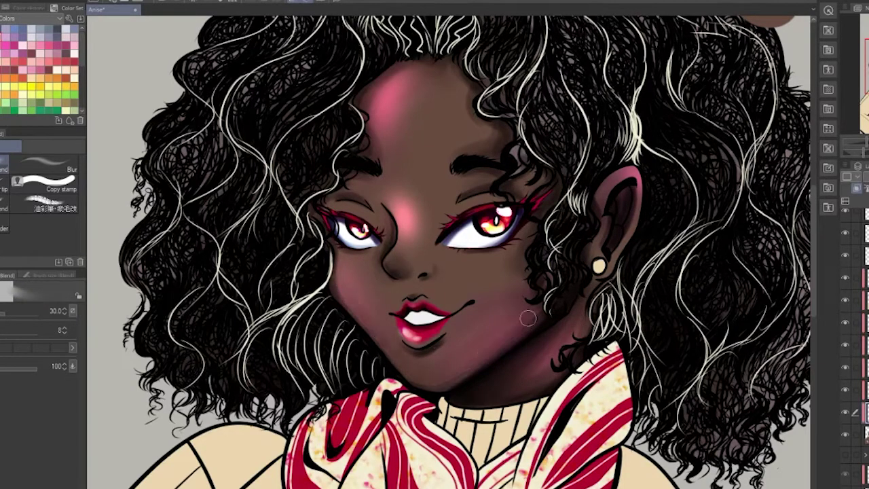
{"action": "key", "text": "b"}
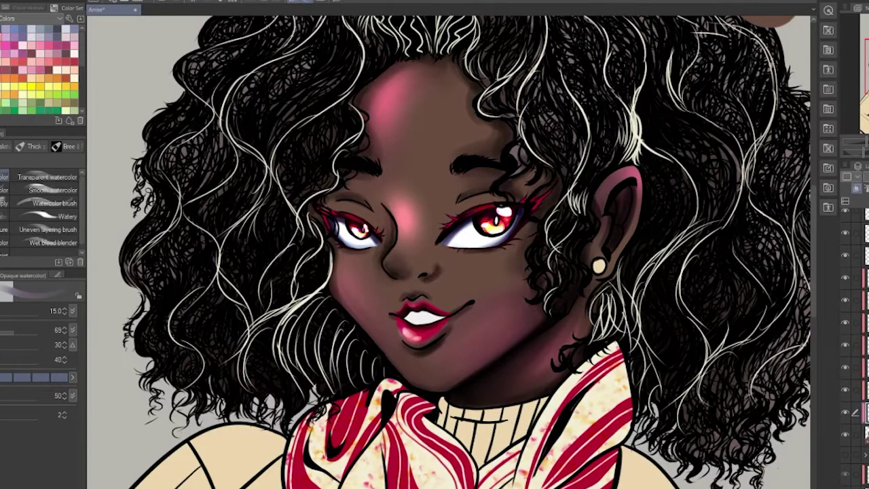
{"action": "key", "text": "j"}
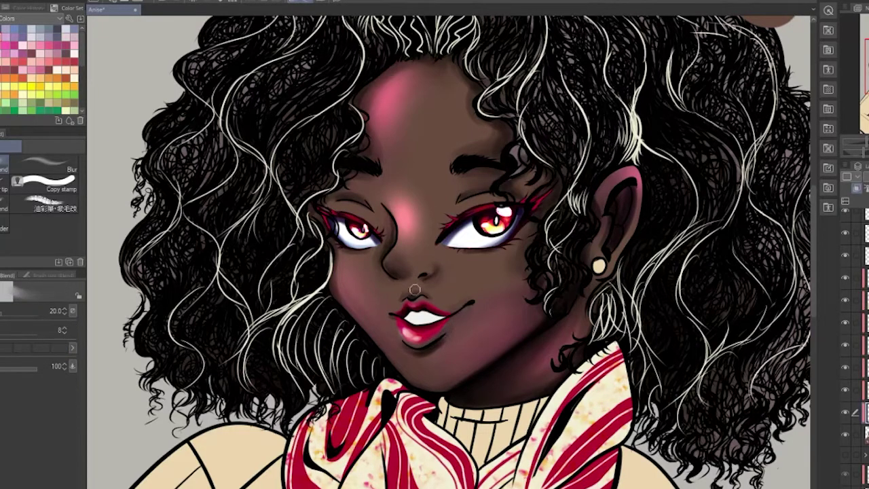
{"action": "left_click_drag", "start_coordinate": [448, 252], "coordinate": [408, 286]}
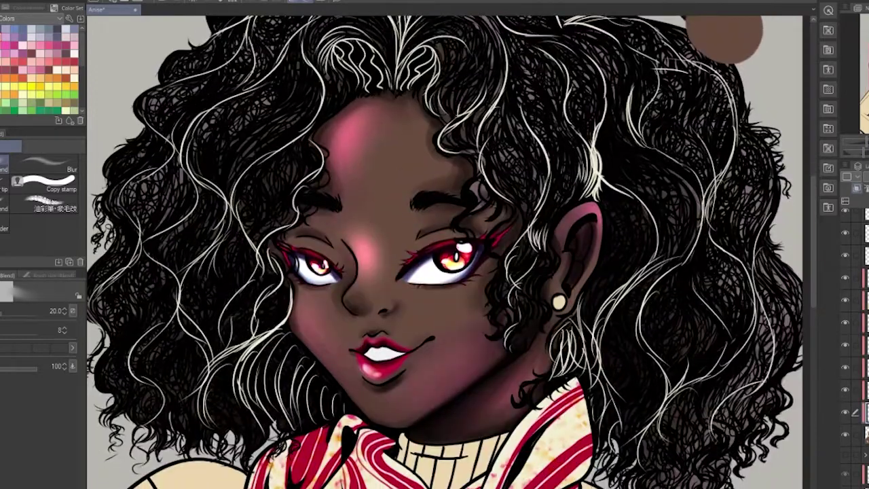
{"action": "key", "text": "ctrl+z"}
{"action": "key", "text": "ctrl+y"}
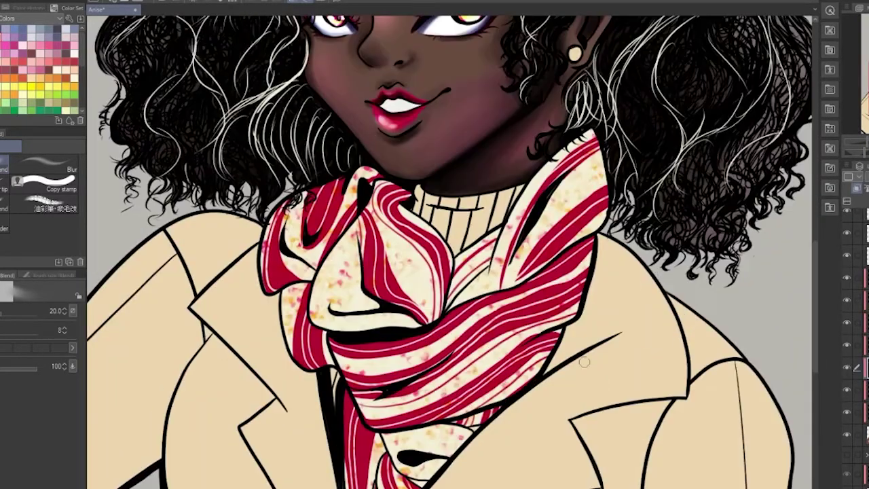
Step: Shade the scarf's folds golden-yellow with the Transparent watercolor brush in Multiply mode at size 25
{"action": "key", "text": "b"}
{"action": "key", "text": "bracketright"}
{"action": "key", "text": "bracketright"}
{"action": "key", "text": "bracketright"}
{"action": "left_click_drag", "start_coordinate": [491, 266], "coordinate": [448, 311]}
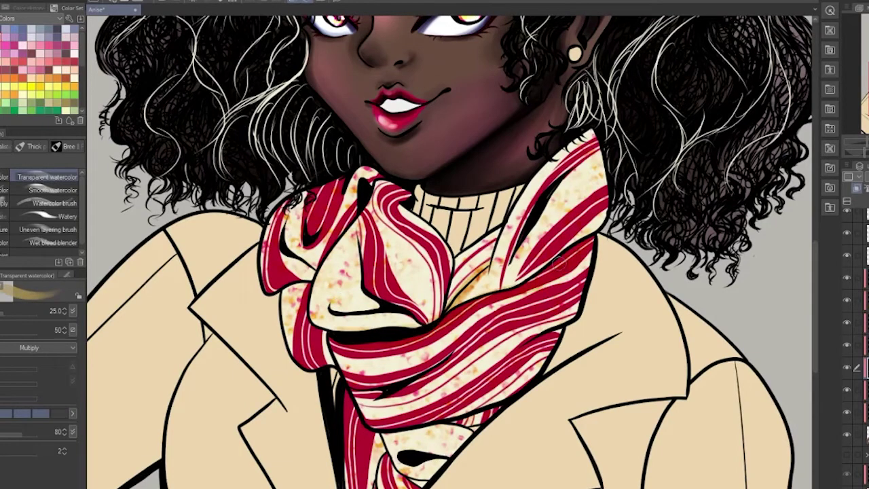
{"action": "mouse_move", "coordinate": [559, 263]}
{"action": "left_mouse_down"}
{"action": "mouse_move", "coordinate": [586, 139]}
{"action": "mouse_move", "coordinate": [343, 245]}
{"action": "mouse_move", "coordinate": [353, 299]}
{"action": "mouse_move", "coordinate": [326, 255]}
{"action": "mouse_move", "coordinate": [319, 292]}
{"action": "left_mouse_up"}
Step: Add purple shadows to the scarf's knot, wraps and lower tail with the alternate colour, enlarging the brush to 30
{"action": "key", "text": "x"}
{"action": "left_click_drag", "start_coordinate": [339, 200], "coordinate": [306, 326]}
{"action": "left_click_drag", "start_coordinate": [339, 251], "coordinate": [374, 309]}
{"action": "mouse_move", "coordinate": [448, 254]}
{"action": "left_mouse_down"}
{"action": "mouse_move", "coordinate": [408, 319]}
{"action": "mouse_move", "coordinate": [523, 204]}
{"action": "mouse_move", "coordinate": [350, 374]}
{"action": "mouse_move", "coordinate": [475, 422]}
{"action": "mouse_move", "coordinate": [408, 476]}
{"action": "mouse_move", "coordinate": [360, 408]}
{"action": "mouse_move", "coordinate": [375, 319]}
{"action": "left_mouse_up"}
{"action": "key", "text": "bracketright"}
{"action": "left_click_drag", "start_coordinate": [408, 380], "coordinate": [393, 448]}
{"action": "left_click_drag", "start_coordinate": [306, 197], "coordinate": [353, 81]}
{"action": "mouse_move", "coordinate": [374, 122]}
{"action": "left_mouse_down"}
{"action": "mouse_move", "coordinate": [412, 204]}
{"action": "mouse_move", "coordinate": [468, 197]}
{"action": "left_mouse_up"}
{"action": "left_click_drag", "start_coordinate": [584, 221], "coordinate": [547, 256]}
{"action": "left_click_drag", "start_coordinate": [435, 272], "coordinate": [403, 440]}
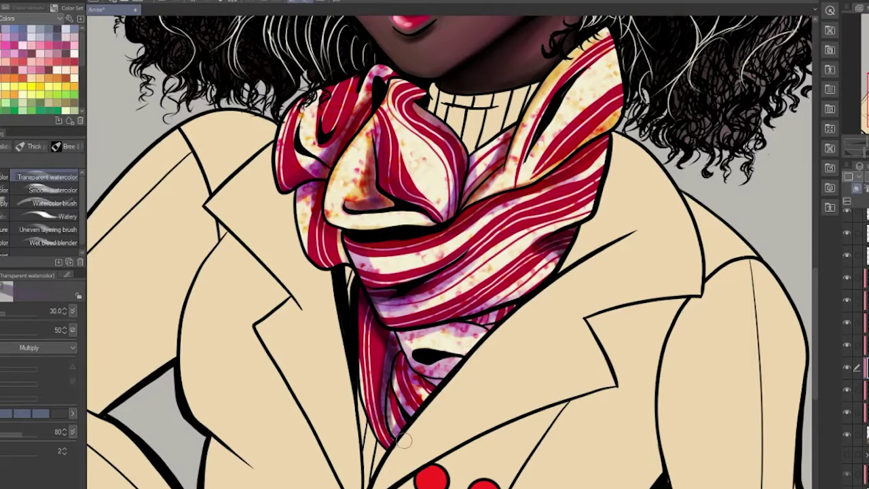
Step: Darken the scarf's deepest folds with the Transparent watercolor brush in Multiply mode at size 20 and blend the shadows
{"action": "mouse_move", "coordinate": [441, 362]}
{"action": "left_mouse_down"}
{"action": "mouse_move", "coordinate": [506, 307]}
{"action": "mouse_move", "coordinate": [512, 136]}
{"action": "mouse_move", "coordinate": [322, 216]}
{"action": "mouse_move", "coordinate": [380, 86]}
{"action": "mouse_move", "coordinate": [285, 198]}
{"action": "mouse_move", "coordinate": [326, 156]}
{"action": "mouse_move", "coordinate": [347, 101]}
{"action": "left_mouse_up"}
{"action": "left_click_drag", "start_coordinate": [385, 191], "coordinate": [441, 163]}
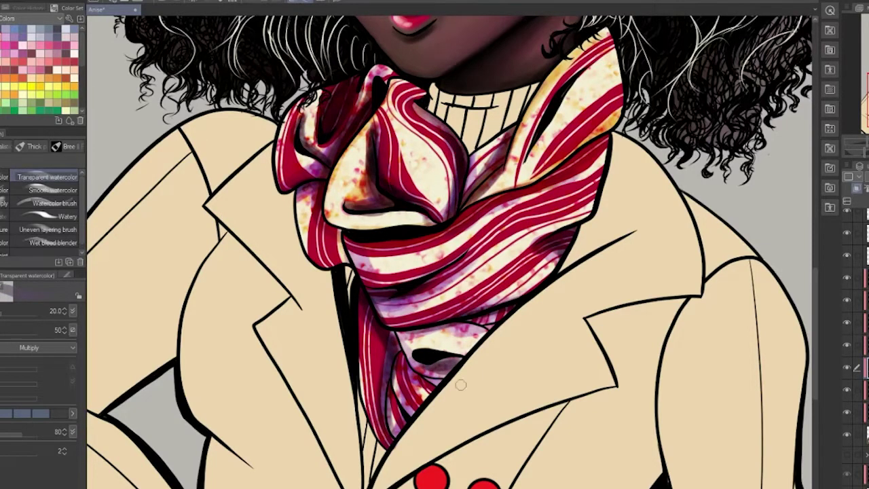
{"action": "key", "text": "j"}
{"action": "mouse_move", "coordinate": [381, 204]}
{"action": "left_mouse_down"}
{"action": "mouse_move", "coordinate": [350, 197]}
{"action": "mouse_move", "coordinate": [442, 214]}
{"action": "mouse_move", "coordinate": [344, 136]}
{"action": "mouse_move", "coordinate": [314, 143]}
{"action": "mouse_move", "coordinate": [393, 292]}
{"action": "mouse_move", "coordinate": [462, 261]}
{"action": "mouse_move", "coordinate": [573, 146]}
{"action": "mouse_move", "coordinate": [476, 179]}
{"action": "mouse_move", "coordinate": [476, 200]}
{"action": "mouse_move", "coordinate": [544, 235]}
{"action": "mouse_move", "coordinate": [475, 335]}
{"action": "mouse_move", "coordinate": [419, 356]}
{"action": "mouse_move", "coordinate": [367, 311]}
{"action": "mouse_move", "coordinate": [427, 425]}
{"action": "left_mouse_up"}
Step: Examine the scarf's shading and stripe layers by toggling their visibility off and on
{"action": "left_click", "coordinate": [847, 367]}
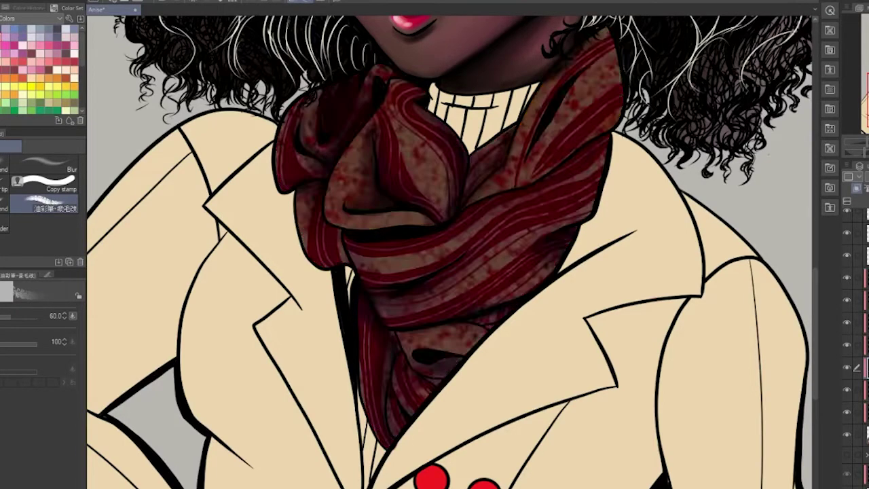
{"action": "left_click", "coordinate": [847, 367]}
{"action": "left_click", "coordinate": [857, 345]}
{"action": "left_click", "coordinate": [847, 345]}
{"action": "left_click", "coordinate": [847, 345]}
{"action": "left_click", "coordinate": [847, 345]}
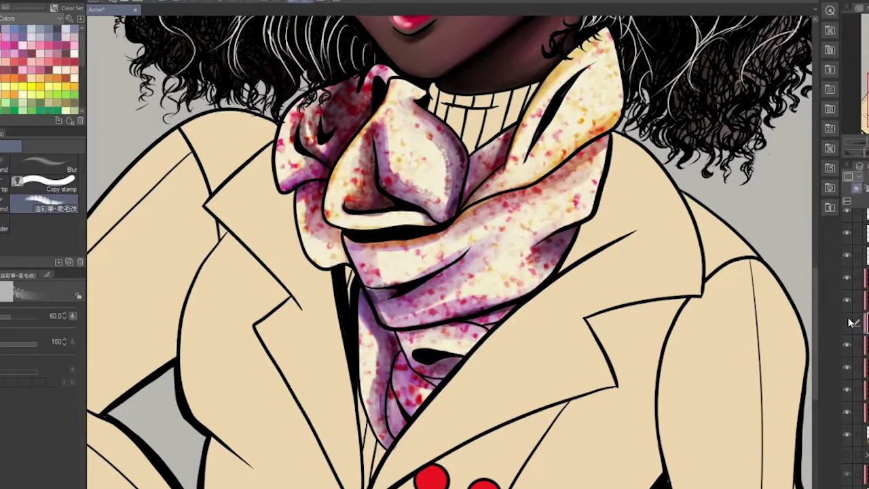
{"action": "left_click", "coordinate": [847, 345]}
Step: Deepen the shadows on the scarf's lower wraps and tail with the Transparent watercolor brush at size 30
{"action": "left_click", "coordinate": [858, 367]}
{"action": "key", "text": "b"}
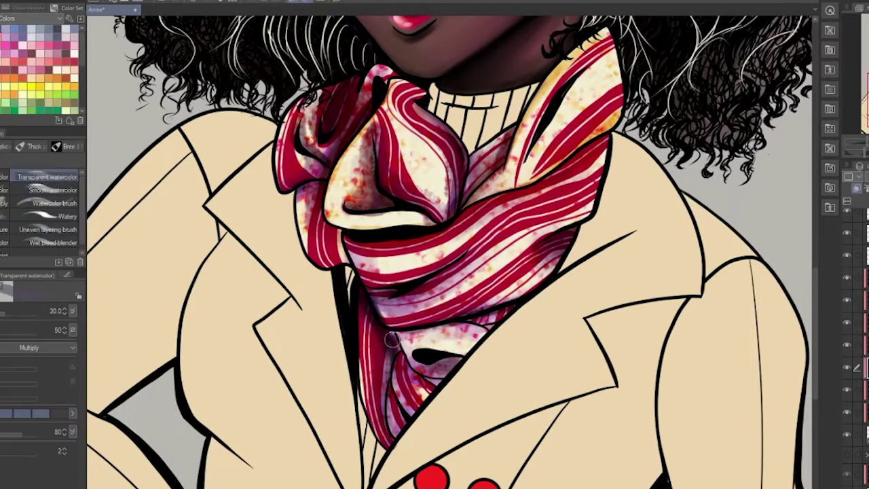
{"action": "left_click_drag", "start_coordinate": [392, 340], "coordinate": [440, 360]}
{"action": "scroll", "coordinate": [509, 186], "scroll_direction": "down", "scroll_amount": 5}
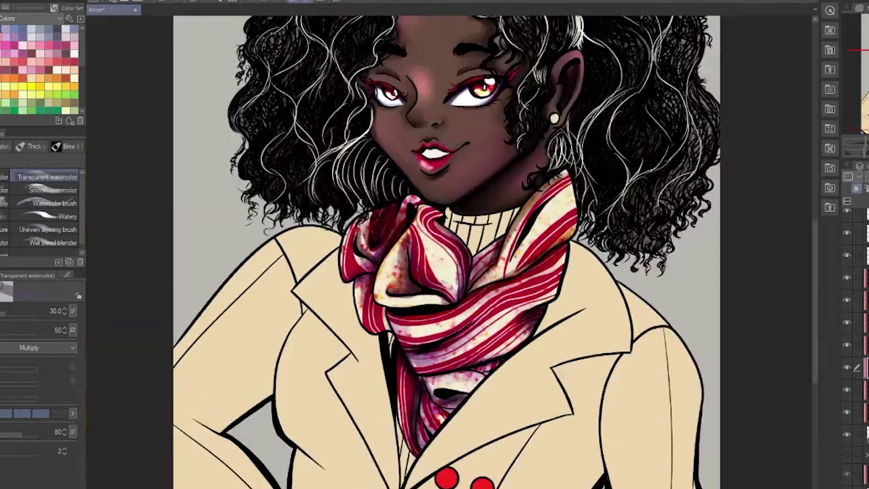
Step: Lay salmon-pink shading along the coat's collar, lapels and outer sleeve with the Oil paint brush at size 60
{"action": "key", "text": "b"}
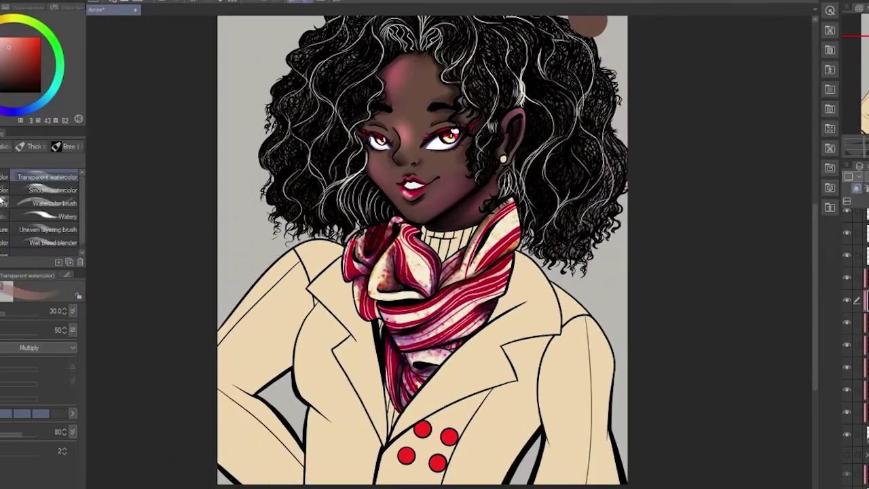
{"action": "left_click_drag", "start_coordinate": [407, 408], "coordinate": [523, 306]}
{"action": "left_click_drag", "start_coordinate": [523, 272], "coordinate": [482, 326]}
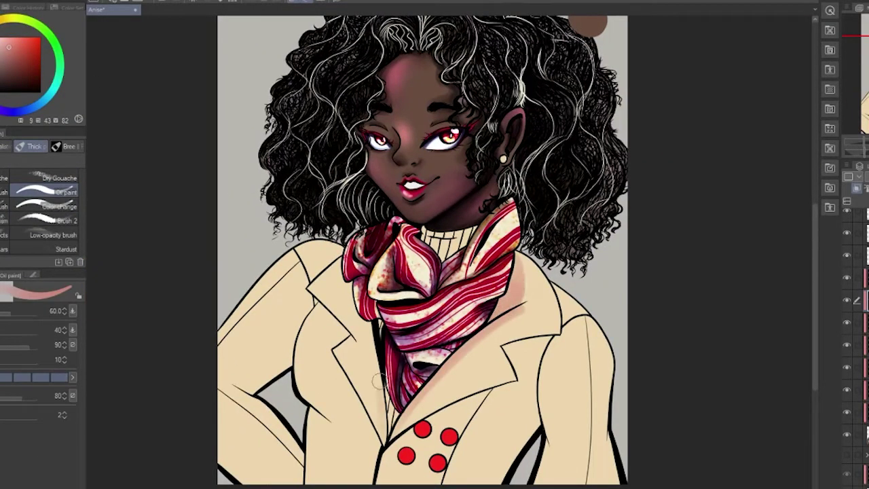
{"action": "left_click_drag", "start_coordinate": [376, 441], "coordinate": [364, 323]}
{"action": "left_click_drag", "start_coordinate": [298, 244], "coordinate": [347, 292]}
{"action": "mouse_move", "coordinate": [384, 476]}
{"action": "left_mouse_down"}
{"action": "mouse_move", "coordinate": [407, 436]}
{"action": "mouse_move", "coordinate": [526, 357]}
{"action": "left_mouse_up"}
{"action": "mouse_move", "coordinate": [574, 309]}
{"action": "left_mouse_down"}
{"action": "mouse_move", "coordinate": [556, 382]}
{"action": "mouse_move", "coordinate": [544, 422]}
{"action": "left_mouse_up"}
{"action": "mouse_move", "coordinate": [496, 478]}
{"action": "left_mouse_down"}
{"action": "mouse_move", "coordinate": [561, 357]}
{"action": "mouse_move", "coordinate": [499, 475]}
{"action": "left_mouse_up"}
Step: Extend the salmon-pink Oil paint shading over the bent arm, the bust, the waist and the sleeve edges
{"action": "left_click_drag", "start_coordinate": [299, 326], "coordinate": [244, 380]}
{"action": "mouse_move", "coordinate": [237, 360]}
{"action": "left_mouse_down"}
{"action": "mouse_move", "coordinate": [296, 464]}
{"action": "mouse_move", "coordinate": [316, 333]}
{"action": "mouse_move", "coordinate": [366, 435]}
{"action": "left_mouse_up"}
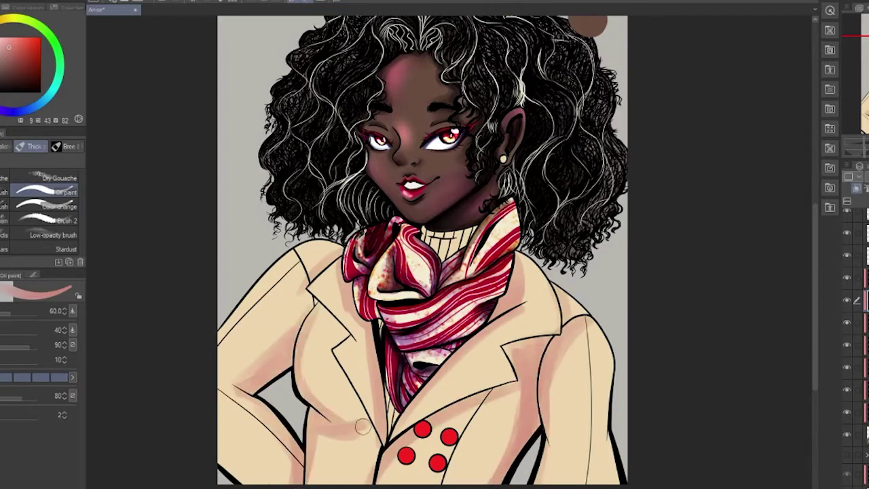
{"action": "left_click_drag", "start_coordinate": [407, 462], "coordinate": [509, 448]}
{"action": "mouse_move", "coordinate": [354, 482]}
{"action": "left_mouse_down"}
{"action": "mouse_move", "coordinate": [375, 444]}
{"action": "mouse_move", "coordinate": [299, 292]}
{"action": "left_mouse_up"}
{"action": "left_click_drag", "start_coordinate": [285, 259], "coordinate": [224, 340]}
{"action": "left_click_drag", "start_coordinate": [224, 401], "coordinate": [285, 462]}
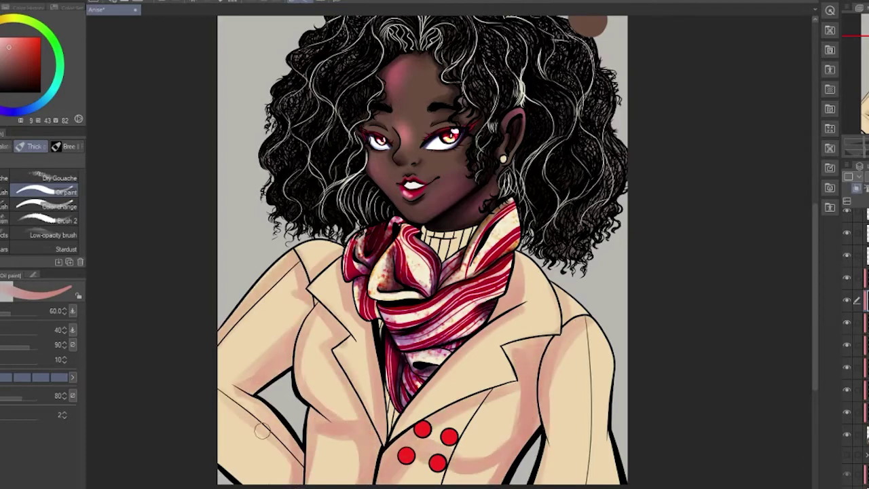
{"action": "left_click_drag", "start_coordinate": [586, 482], "coordinate": [578, 312]}
Step: Layer mauve shadows over the coat's sleeves, bust, lapels and the collar interior beside the scarf
{"action": "mouse_move", "coordinate": [327, 286]}
{"action": "left_mouse_down"}
{"action": "mouse_move", "coordinate": [379, 406]}
{"action": "mouse_move", "coordinate": [328, 341]}
{"action": "mouse_move", "coordinate": [471, 402]}
{"action": "mouse_move", "coordinate": [260, 223]}
{"action": "mouse_move", "coordinate": [270, 397]}
{"action": "mouse_move", "coordinate": [313, 301]}
{"action": "mouse_move", "coordinate": [469, 463]}
{"action": "mouse_move", "coordinate": [417, 460]}
{"action": "mouse_move", "coordinate": [326, 429]}
{"action": "mouse_move", "coordinate": [542, 387]}
{"action": "mouse_move", "coordinate": [523, 355]}
{"action": "mouse_move", "coordinate": [322, 439]}
{"action": "left_mouse_up"}
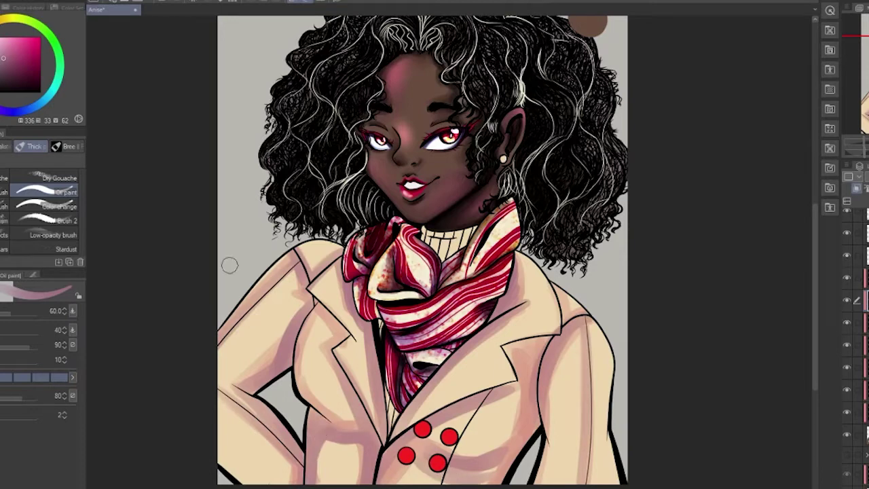
{"action": "key", "text": "b"}
{"action": "mouse_move", "coordinate": [374, 316]}
{"action": "left_mouse_down"}
{"action": "mouse_move", "coordinate": [412, 402]}
{"action": "mouse_move", "coordinate": [521, 292]}
{"action": "mouse_move", "coordinate": [363, 306]}
{"action": "mouse_move", "coordinate": [387, 452]}
{"action": "mouse_move", "coordinate": [340, 343]}
{"action": "mouse_move", "coordinate": [520, 382]}
{"action": "mouse_move", "coordinate": [578, 408]}
{"action": "mouse_move", "coordinate": [588, 475]}
{"action": "left_mouse_up"}
{"action": "key", "text": "bracketleft"}
{"action": "left_click_drag", "start_coordinate": [521, 382], "coordinate": [502, 409]}
Step: Smooth the coat's shading on the sleeves, chest and collar with the blending brush, reducing it from size 100 to 70
{"action": "key", "text": "j"}
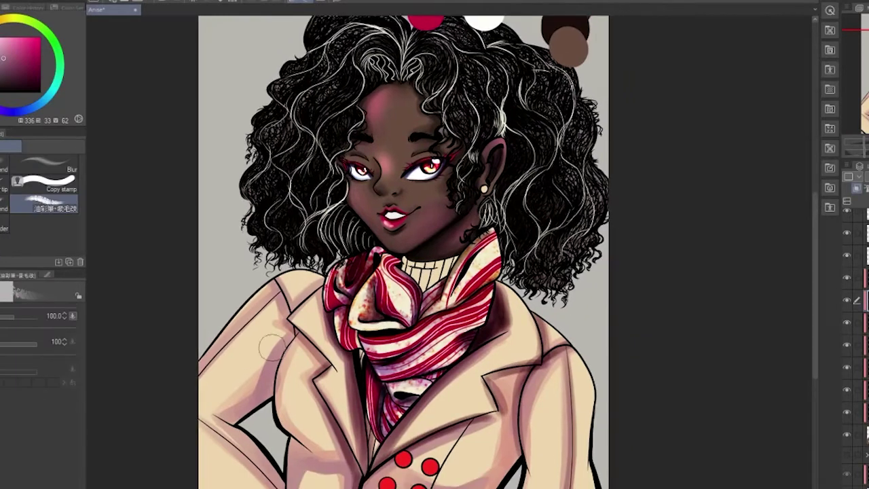
{"action": "mouse_move", "coordinate": [271, 348]}
{"action": "left_mouse_down"}
{"action": "mouse_move", "coordinate": [258, 353]}
{"action": "mouse_move", "coordinate": [261, 383]}
{"action": "left_mouse_up"}
{"action": "mouse_move", "coordinate": [273, 312]}
{"action": "left_mouse_down"}
{"action": "mouse_move", "coordinate": [191, 422]}
{"action": "mouse_move", "coordinate": [217, 414]}
{"action": "mouse_move", "coordinate": [319, 442]}
{"action": "mouse_move", "coordinate": [324, 473]}
{"action": "mouse_move", "coordinate": [299, 353]}
{"action": "mouse_move", "coordinate": [330, 415]}
{"action": "mouse_move", "coordinate": [318, 340]}
{"action": "mouse_move", "coordinate": [435, 408]}
{"action": "mouse_move", "coordinate": [507, 332]}
{"action": "mouse_move", "coordinate": [408, 428]}
{"action": "mouse_move", "coordinate": [476, 401]}
{"action": "mouse_move", "coordinate": [474, 455]}
{"action": "mouse_move", "coordinate": [512, 336]}
{"action": "left_mouse_up"}
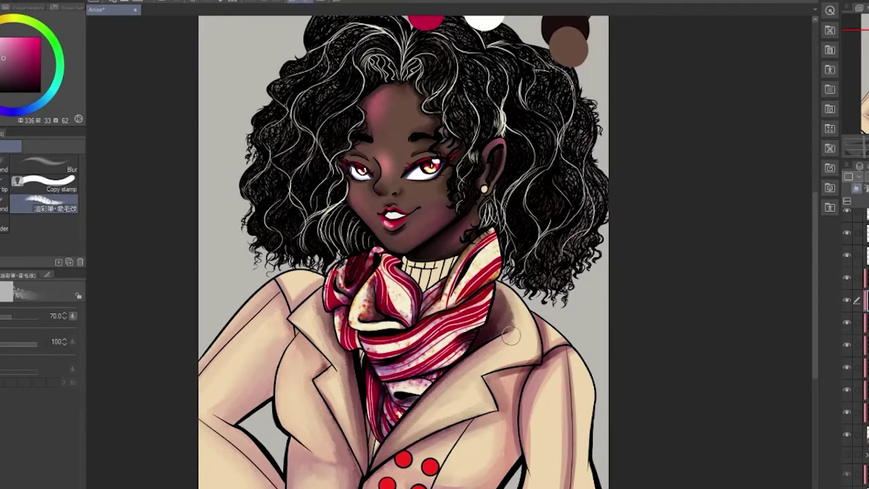
{"action": "left_click_drag", "start_coordinate": [560, 364], "coordinate": [565, 483]}
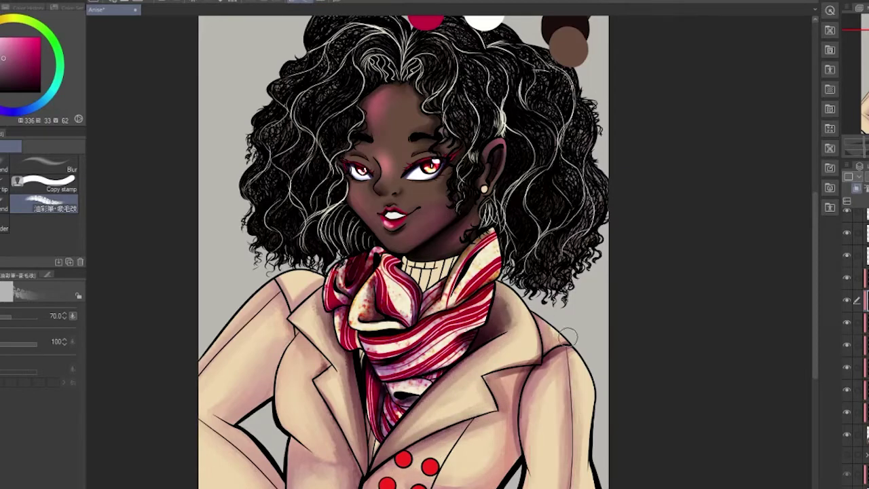
{"action": "scroll", "coordinate": [407, 224], "scroll_direction": "up", "scroll_amount": 3}
{"action": "scroll", "coordinate": [747, 195], "scroll_direction": "down", "scroll_amount": 5}
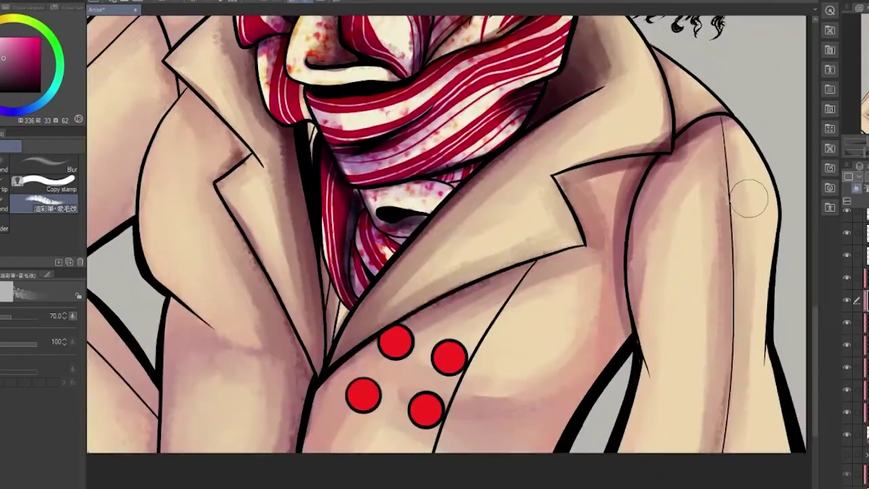
{"action": "scroll", "coordinate": [748, 194], "scroll_direction": "up", "scroll_amount": 5}
Step: Add dark purple shadows to the turtleneck and beneath the scarf with the Transparent watercolor brush in Multiply mode at size 25
{"action": "key", "text": "b"}
{"action": "mouse_move", "coordinate": [430, 240]}
{"action": "left_mouse_down"}
{"action": "mouse_move", "coordinate": [432, 217]}
{"action": "mouse_move", "coordinate": [476, 285]}
{"action": "left_mouse_up"}
{"action": "scroll", "coordinate": [413, 224], "scroll_direction": "down", "scroll_amount": 3}
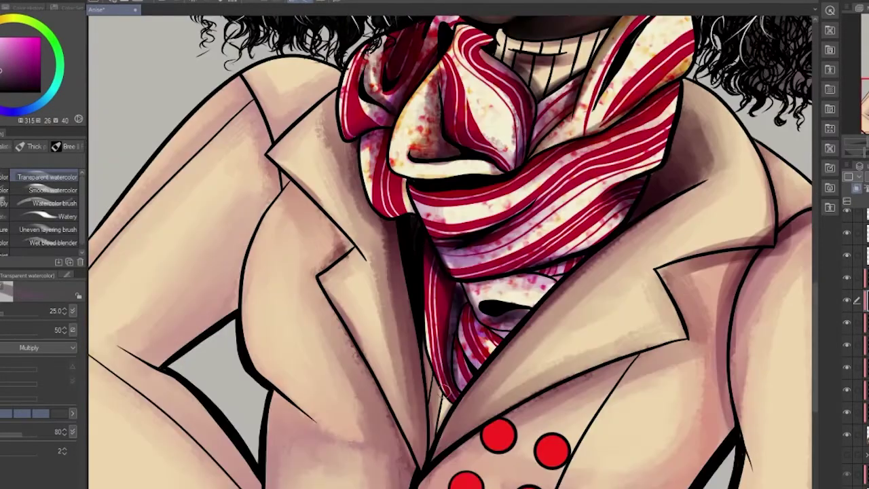
{"action": "mouse_move", "coordinate": [434, 346]}
{"action": "left_mouse_down"}
{"action": "mouse_move", "coordinate": [445, 462]}
{"action": "mouse_move", "coordinate": [523, 326]}
{"action": "left_mouse_up"}
Step: Touch up the area below the scarf's tail with a dark red Turnip pen and blend the lapel and sleeve shading at size 70
{"action": "key", "text": "p"}
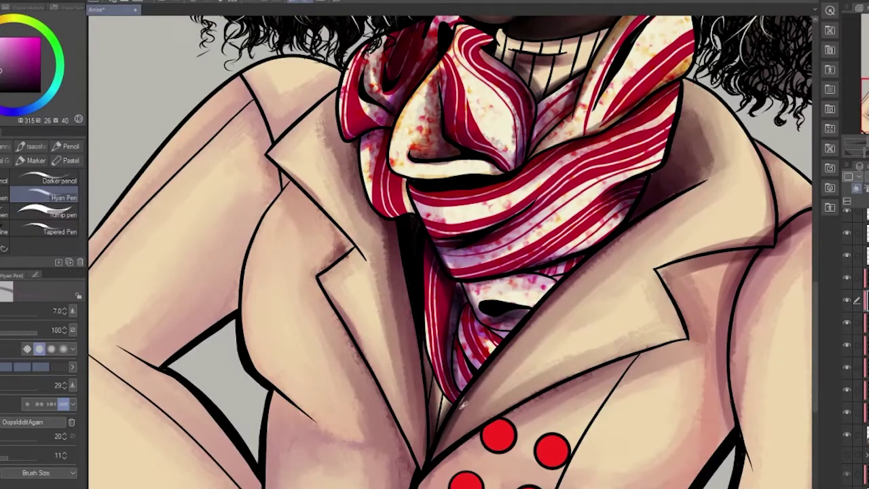
{"action": "scroll", "coordinate": [459, 404], "scroll_direction": "up", "scroll_amount": 3}
{"action": "left_click", "coordinate": [81, 213]}
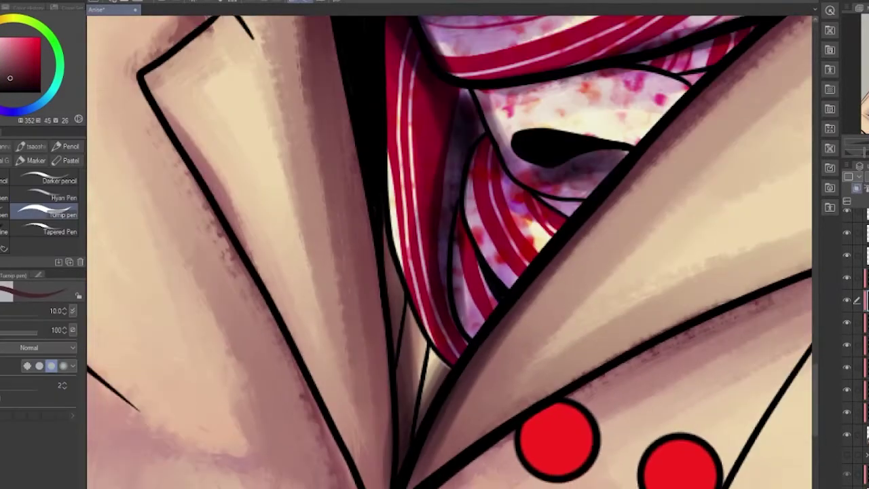
{"action": "scroll", "coordinate": [448, 251], "scroll_direction": "down", "scroll_amount": 3}
{"action": "key", "text": "j"}
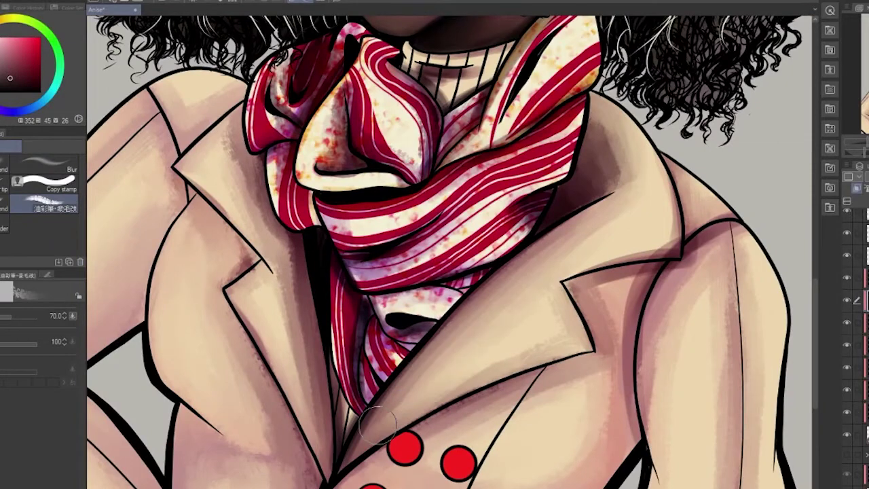
{"action": "mouse_move", "coordinate": [597, 289]}
{"action": "left_mouse_down"}
{"action": "mouse_move", "coordinate": [608, 331]}
{"action": "mouse_move", "coordinate": [652, 369]}
{"action": "mouse_move", "coordinate": [656, 218]}
{"action": "mouse_move", "coordinate": [730, 194]}
{"action": "mouse_move", "coordinate": [719, 265]}
{"action": "left_mouse_up"}
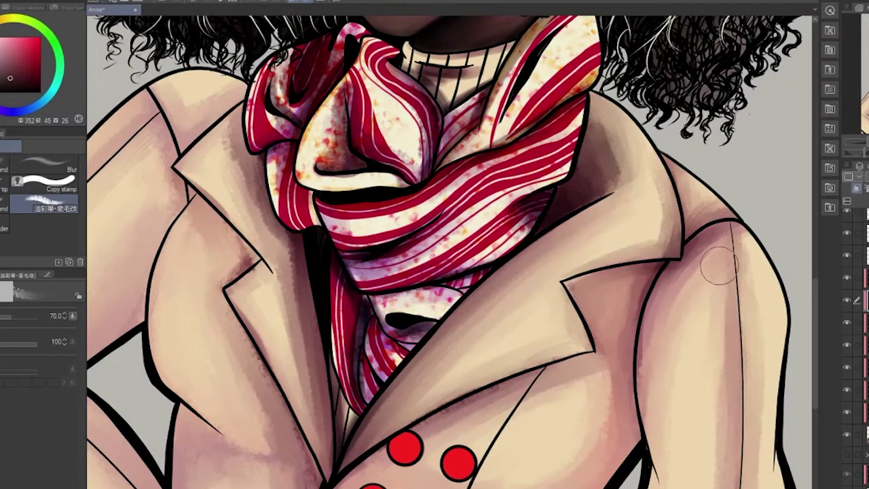
Step: Deepen the shadows inside the collar, under the lapels, at the elbow crease and below the bust with purple Transparent watercolor
{"action": "key", "text": "b"}
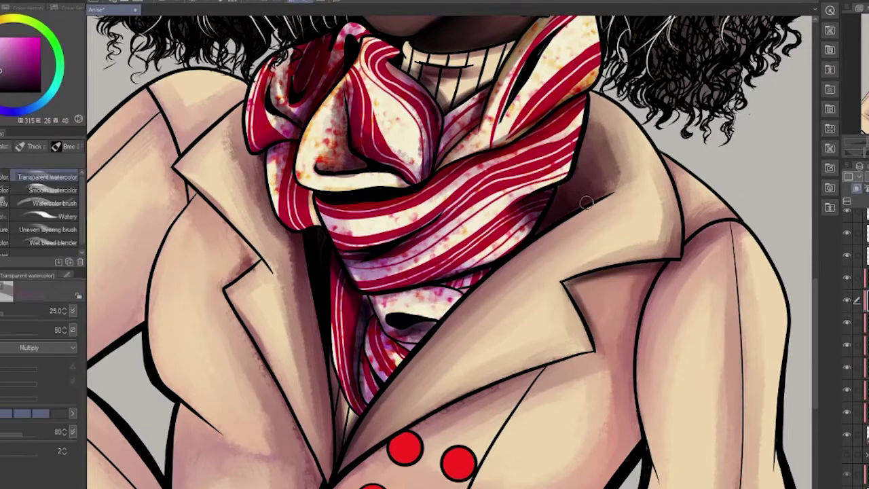
{"action": "mouse_move", "coordinate": [587, 202]}
{"action": "left_mouse_down"}
{"action": "mouse_move", "coordinate": [353, 469]}
{"action": "mouse_move", "coordinate": [217, 287]}
{"action": "mouse_move", "coordinate": [184, 101]}
{"action": "left_mouse_up"}
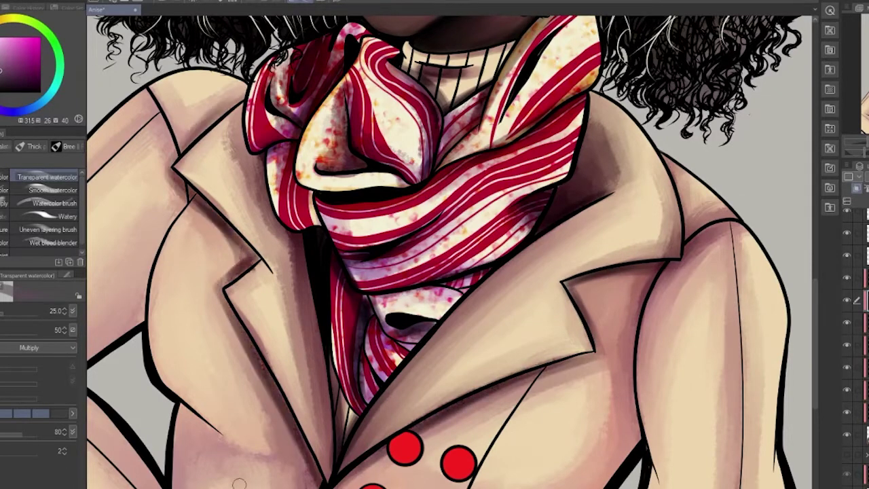
{"action": "left_click_drag", "start_coordinate": [680, 156], "coordinate": [686, 265]}
{"action": "scroll", "coordinate": [448, 252], "scroll_direction": "down", "scroll_amount": 5}
{"action": "scroll", "coordinate": [448, 380], "scroll_direction": "up", "scroll_amount": 5}
{"action": "mouse_move", "coordinate": [197, 278]}
{"action": "left_mouse_down"}
{"action": "mouse_move", "coordinate": [281, 234]}
{"action": "mouse_move", "coordinate": [278, 272]}
{"action": "left_mouse_up"}
{"action": "left_click_drag", "start_coordinate": [564, 397], "coordinate": [686, 425]}
Step: Blend the dark shadows below the bust, at the elbow crease and along the lapel at size 70
{"action": "key", "text": "j"}
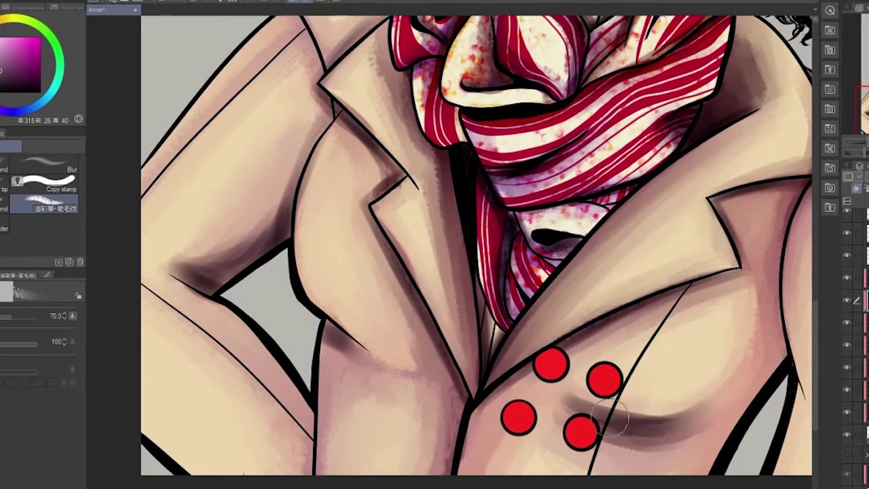
{"action": "left_click_drag", "start_coordinate": [611, 418], "coordinate": [686, 425]}
{"action": "left_click_drag", "start_coordinate": [204, 259], "coordinate": [268, 184]}
{"action": "left_click_drag", "start_coordinate": [272, 150], "coordinate": [398, 386]}
{"action": "left_click_drag", "start_coordinate": [393, 340], "coordinate": [353, 139]}
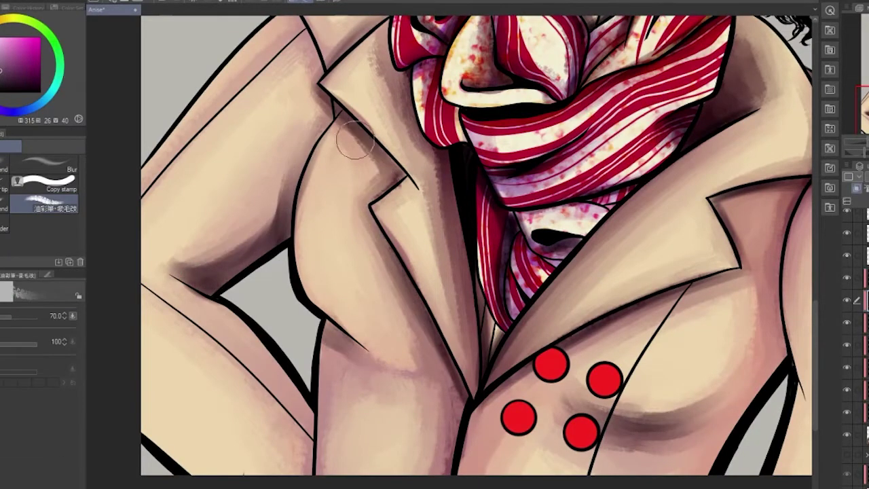
Step: Shade the centre of the pearl earring with dusty pink and dark purple using the Opaque watercolor brush at size 12
{"action": "scroll", "coordinate": [353, 139], "scroll_direction": "down", "scroll_amount": 4}
{"action": "scroll", "coordinate": [570, 360], "scroll_direction": "down", "scroll_amount": 2}
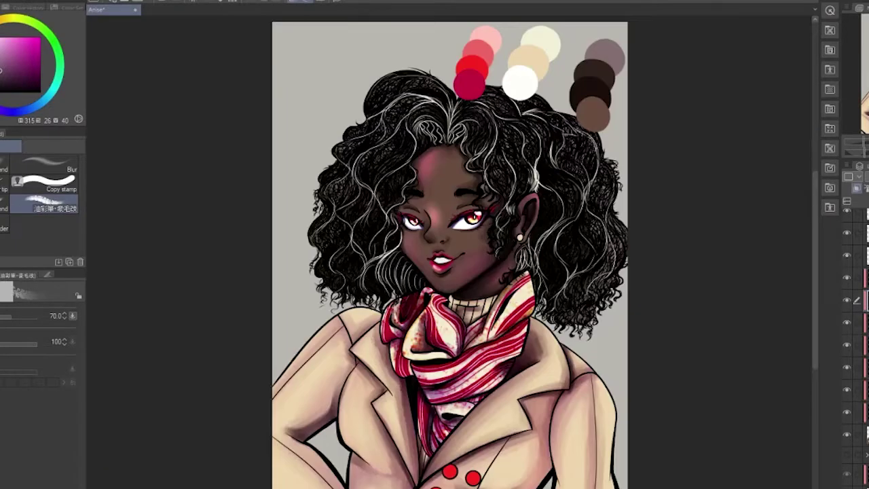
{"action": "scroll", "coordinate": [513, 232], "scroll_direction": "up", "scroll_amount": 4}
{"action": "key", "text": "p"}
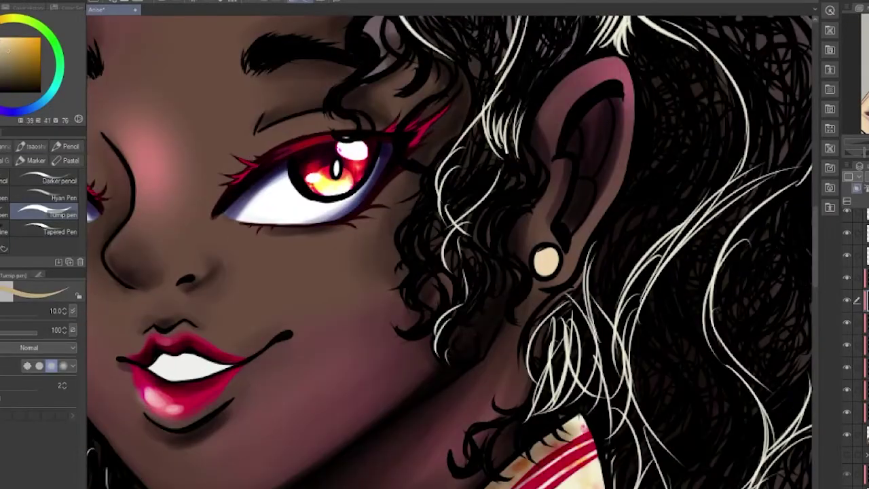
{"action": "key", "text": "b"}
{"action": "scroll", "coordinate": [572, 256], "scroll_direction": "up", "scroll_amount": 2}
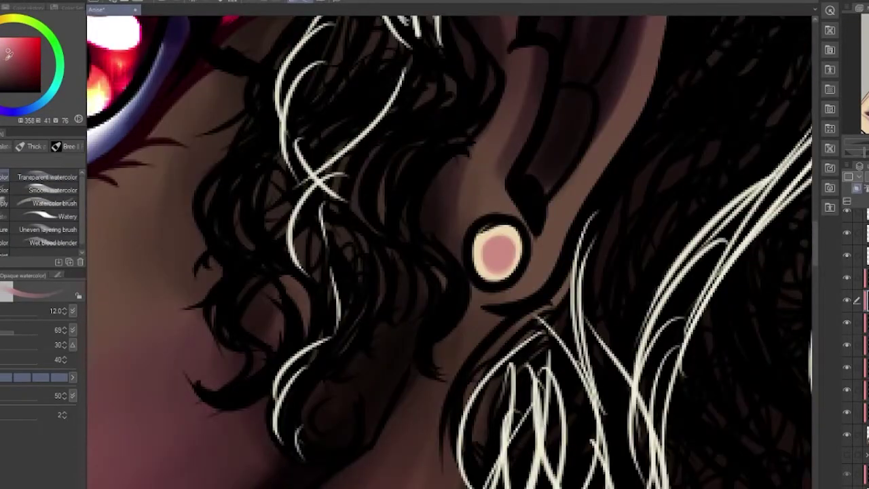
{"action": "left_click", "coordinate": [493, 259], "text": "alt"}
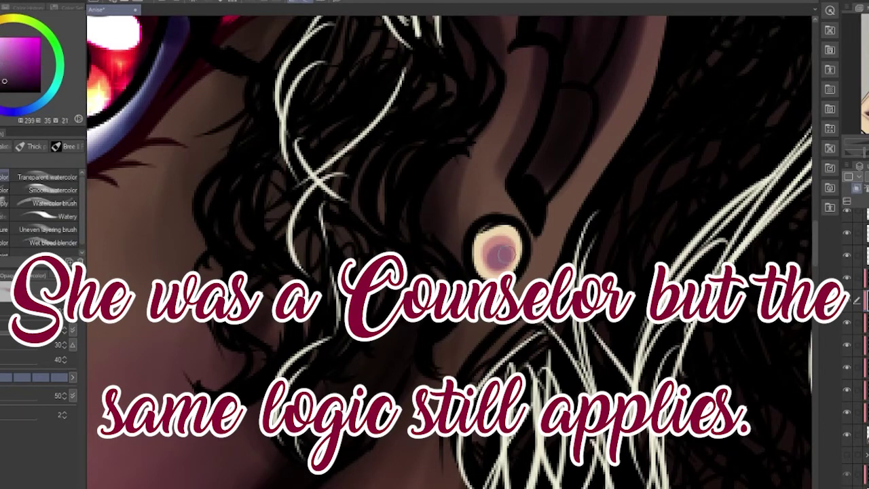
{"action": "left_click", "coordinate": [502, 255]}
Step: Brighten the earring with a pale yellow Add (Glow) airbrush and a Glow dodge Turnip pen highlight at size 7
{"action": "key", "text": "b"}
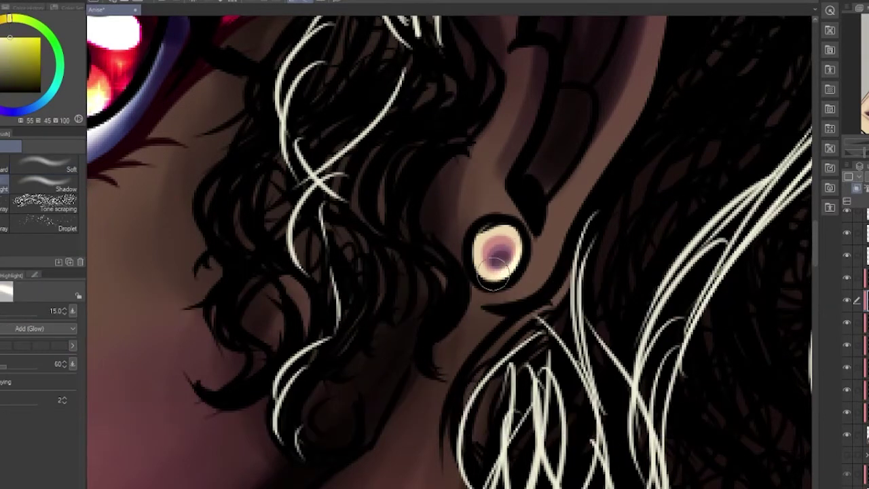
{"action": "left_click", "coordinate": [494, 268]}
{"action": "key", "text": "ctrl+z"}
{"action": "key", "text": "e"}
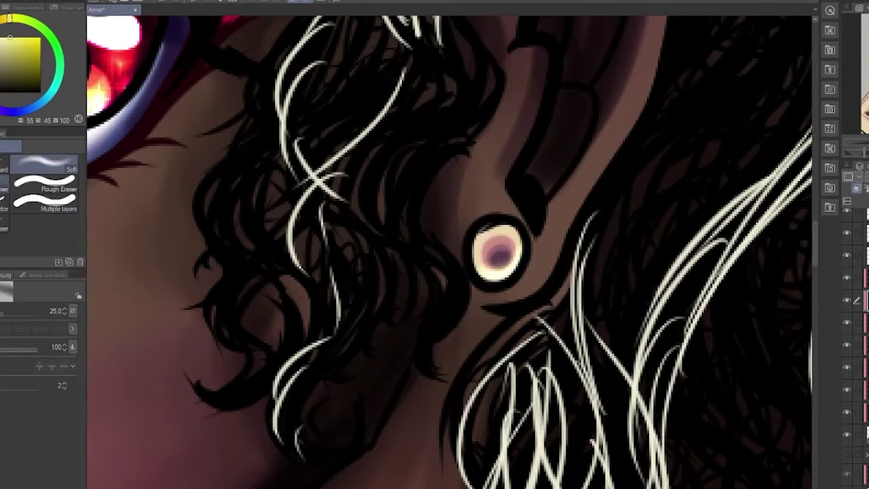
{"action": "key", "text": "p"}
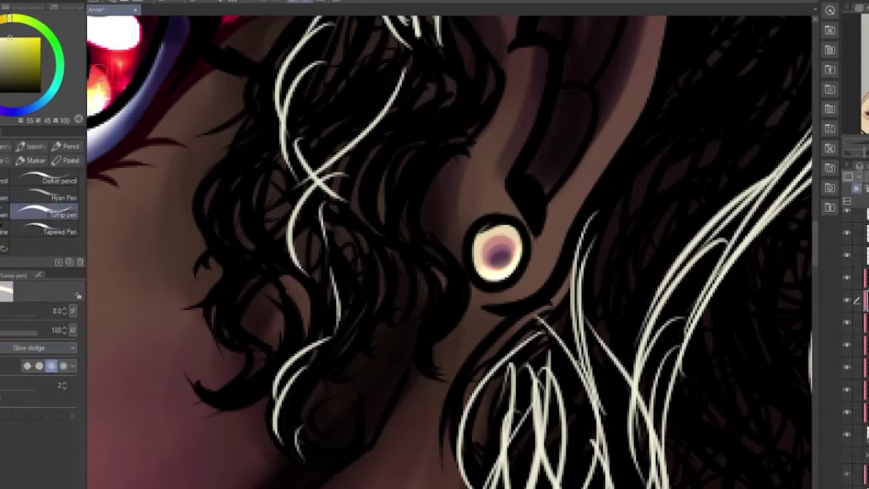
{"action": "key", "text": "ctrl+0"}
{"action": "scroll", "coordinate": [434, 244], "scroll_direction": "up", "scroll_amount": 4}
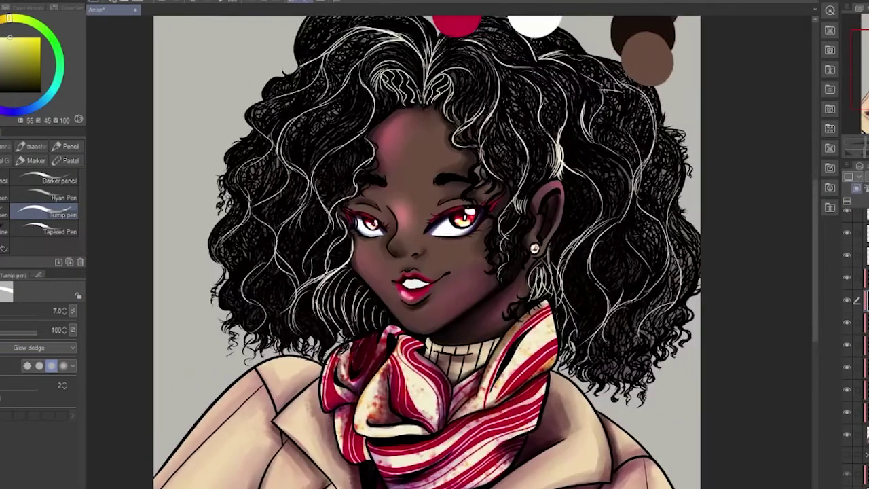
Step: Shade the coat's four red buttons in crimson on their own layer with the Transparent watercolor brush in Multiply mode at size 30
{"action": "scroll", "coordinate": [448, 251], "scroll_direction": "down", "scroll_amount": 3}
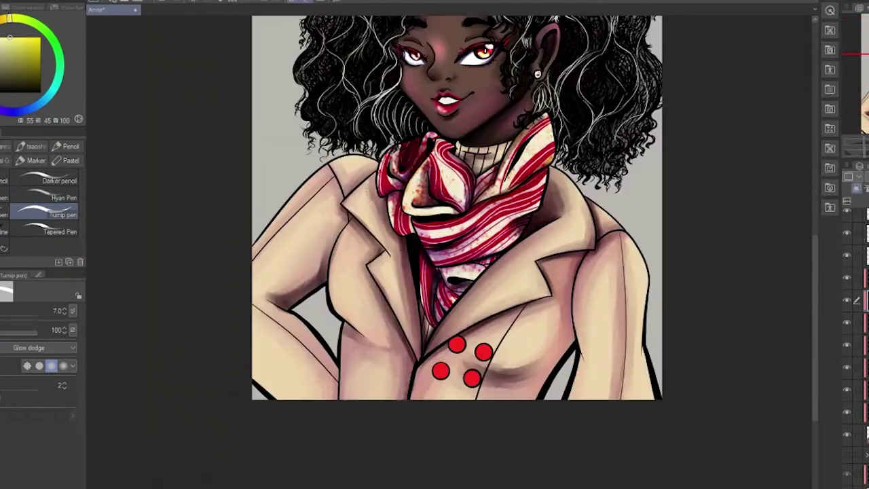
{"action": "left_click", "coordinate": [856, 433]}
{"action": "left_click", "coordinate": [849, 285]}
{"action": "left_click", "coordinate": [849, 285]}
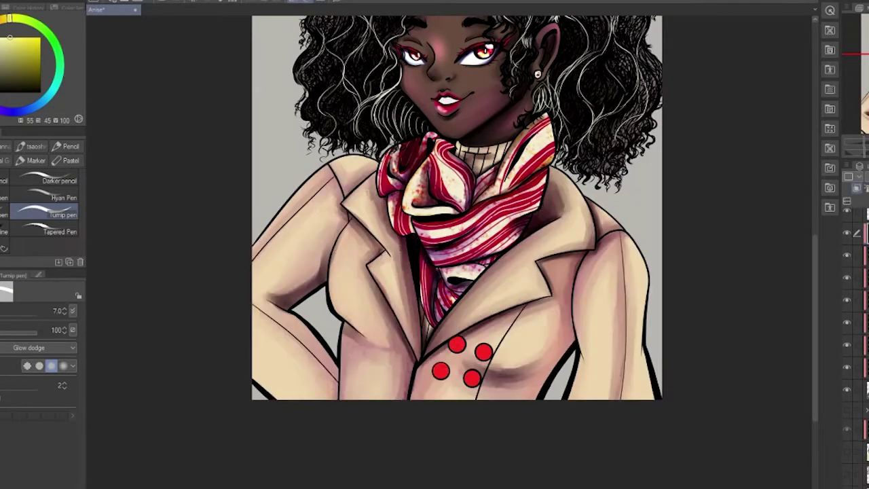
{"action": "scroll", "coordinate": [478, 382], "scroll_direction": "up", "scroll_amount": 5}
{"action": "key", "text": "b"}
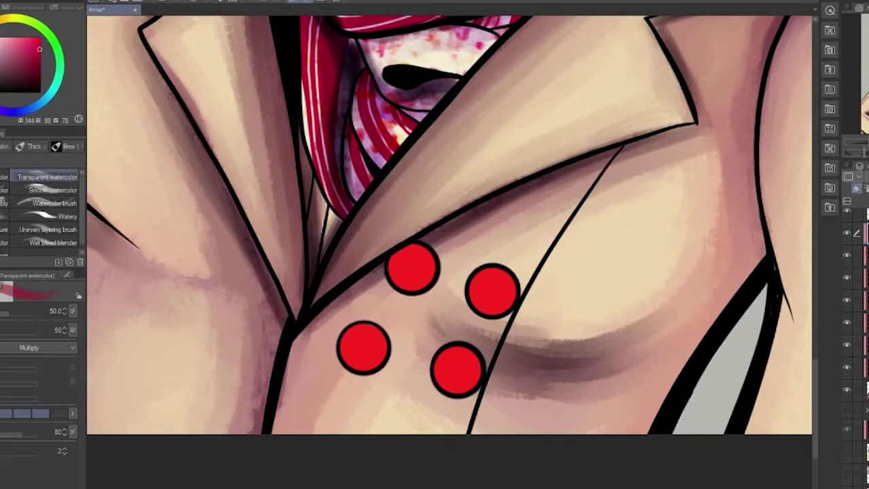
{"action": "key", "text": "bracketleft"}
{"action": "left_click", "coordinate": [494, 292]}
{"action": "left_click", "coordinate": [411, 268]}
{"action": "left_click", "coordinate": [495, 296]}
{"action": "left_click", "coordinate": [362, 347]}
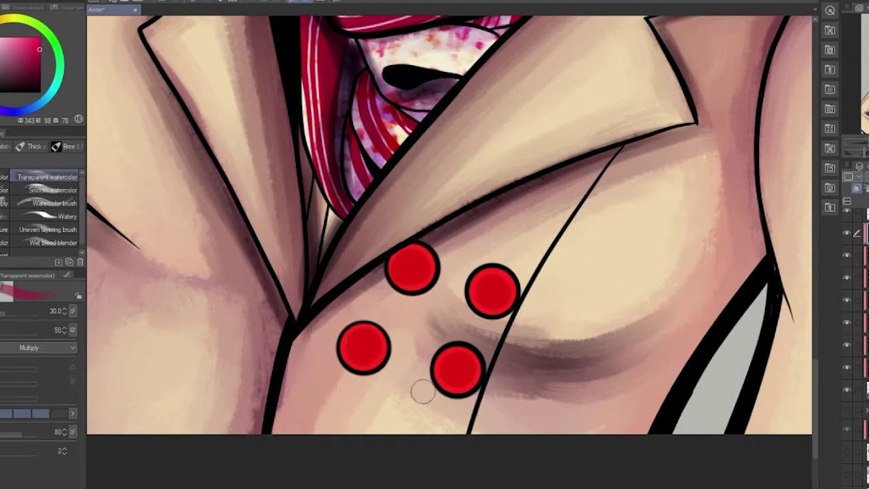
Step: Shade the lower part of the four red buttons with dark purple and add orange Opaque watercolor highlights at size 20
{"action": "left_click", "coordinate": [461, 372]}
{"action": "left_click", "coordinate": [418, 270]}
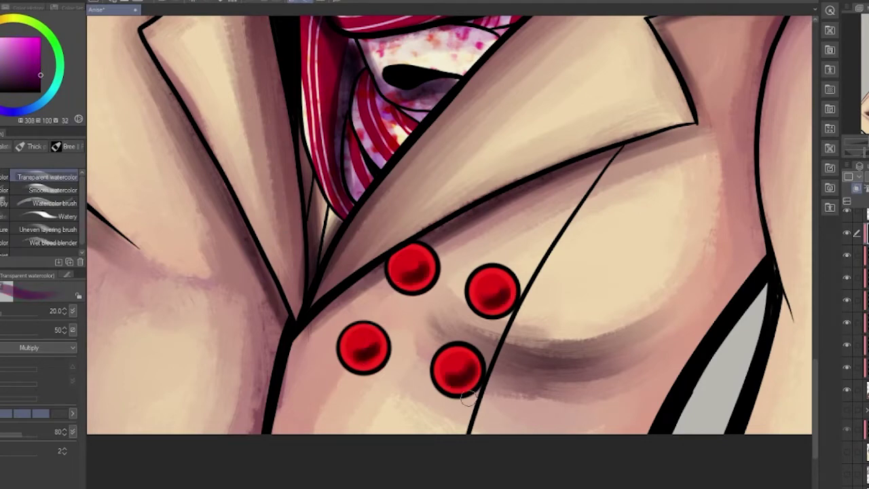
{"action": "key", "text": "comma"}
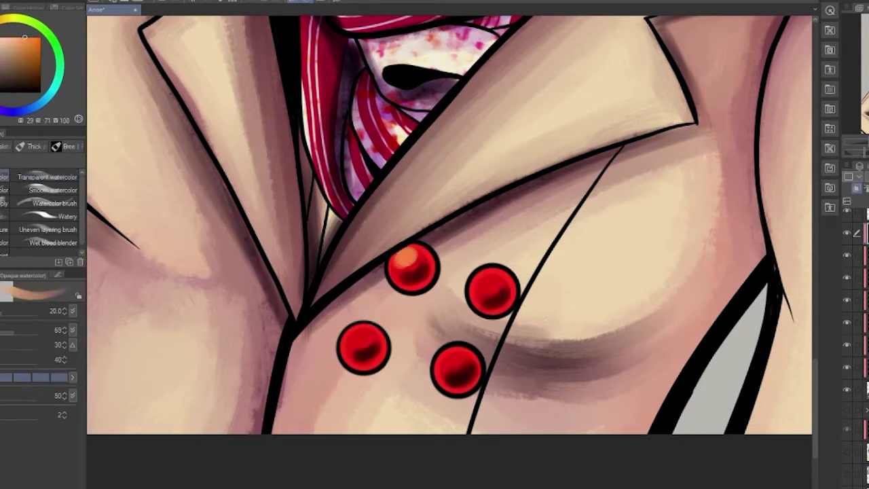
{"action": "key", "text": "b"}
{"action": "left_click", "coordinate": [366, 337]}
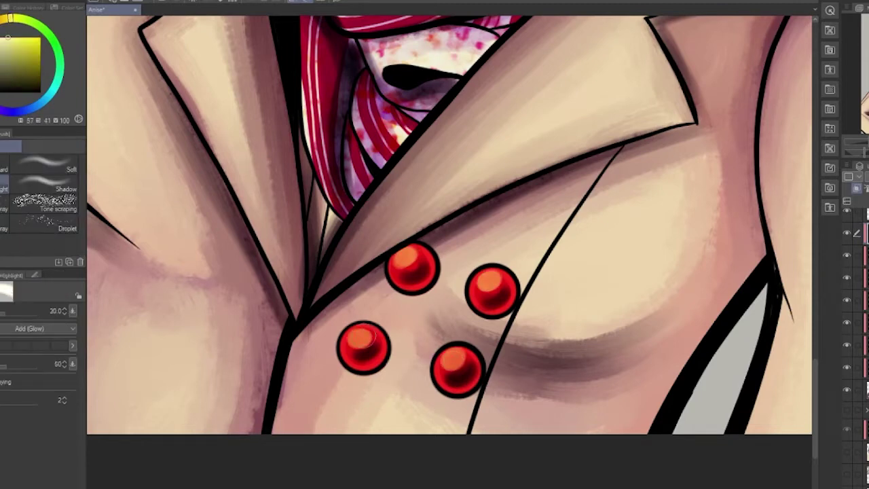
{"action": "left_click", "coordinate": [405, 253]}
{"action": "left_click", "coordinate": [486, 277]}
Step: Try sweeping white Diagonal line hatching strokes across the background behind the woman at size 400
{"action": "key", "text": "p"}
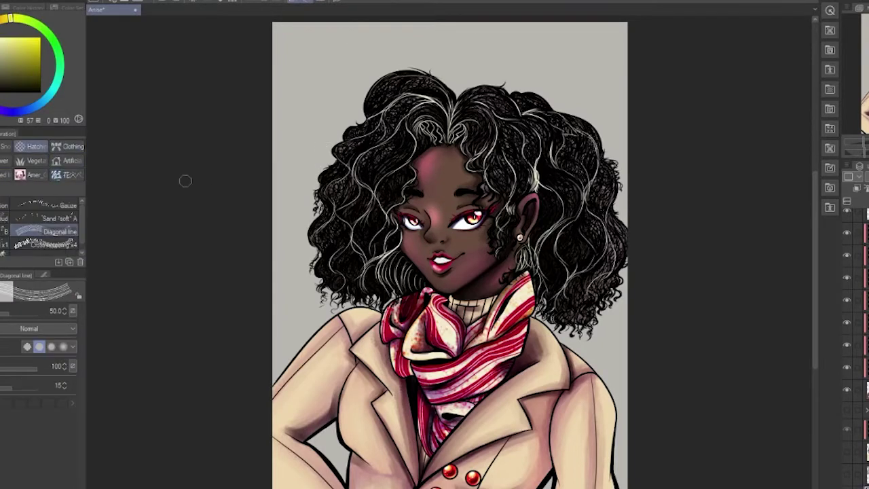
{"action": "left_click_drag", "start_coordinate": [434, 68], "coordinate": [728, 174]}
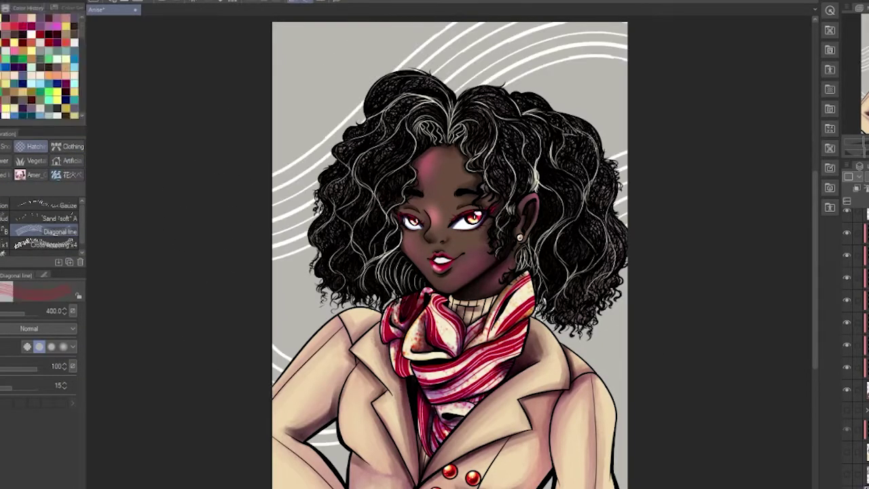
{"action": "key", "text": "x"}
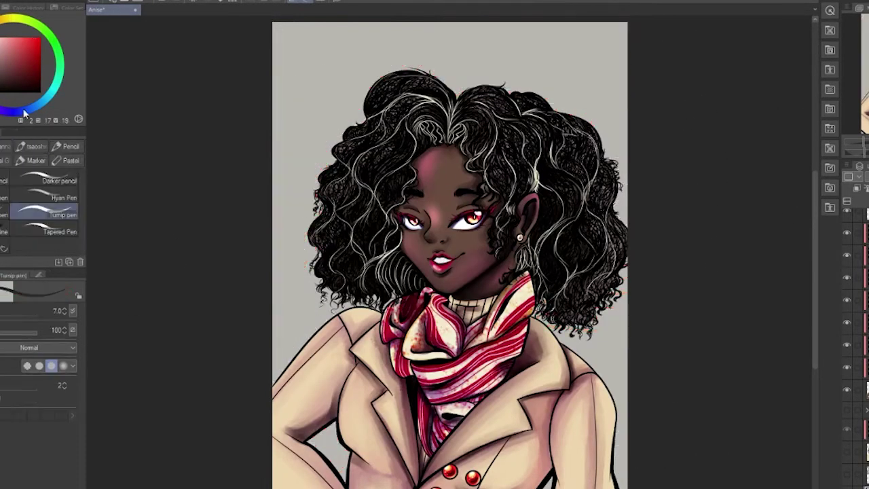
Step: Try a resized photo of peppermint chocolate bark as the background behind the woman
{"action": "key", "text": "ctrl+plus"}
{"action": "key", "text": "ctrl+v"}
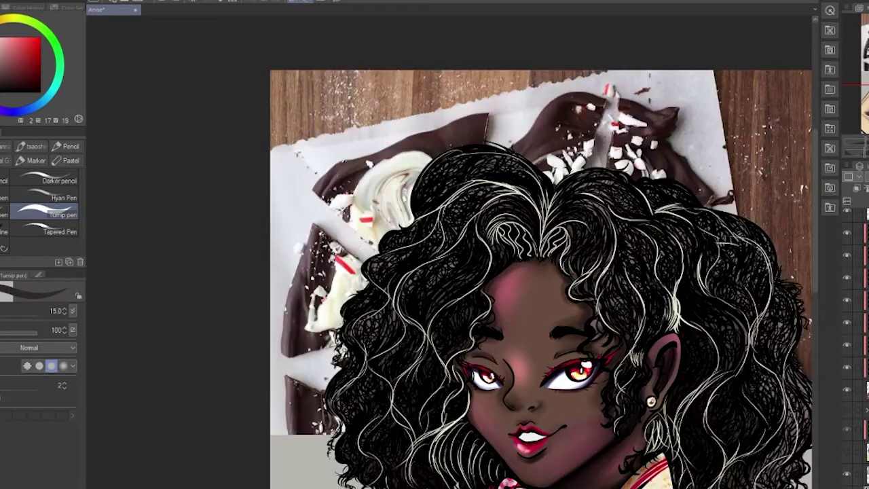
{"action": "key", "text": "ctrl+t"}
{"action": "left_click_drag", "start_coordinate": [812, 486], "coordinate": [524, 252]}
{"action": "key", "text": "Return"}
{"action": "key", "text": "Delete"}
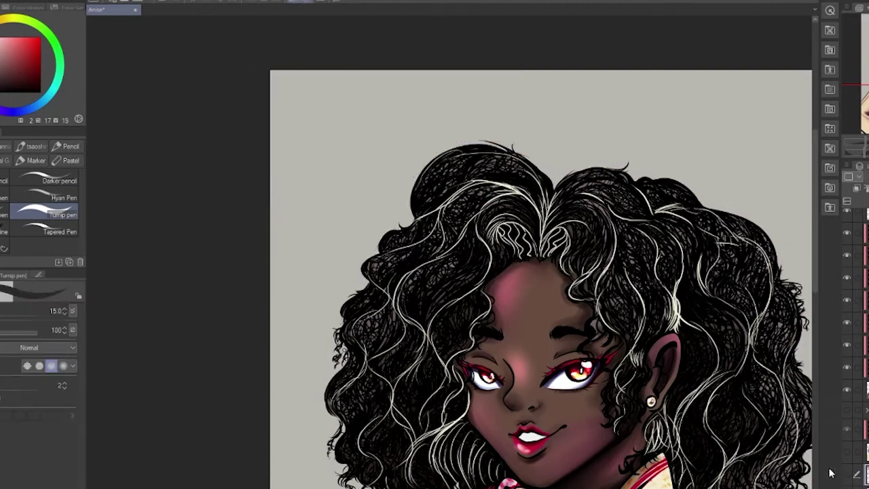
Step: Paint a dark brown curved area in the canvas's upper-left corner and sweep cream stripes across it with the Turnip pen
{"action": "mouse_move", "coordinate": [265, 296]}
{"action": "left_mouse_down"}
{"action": "mouse_move", "coordinate": [223, 135]}
{"action": "mouse_move", "coordinate": [217, 426]}
{"action": "left_mouse_up"}
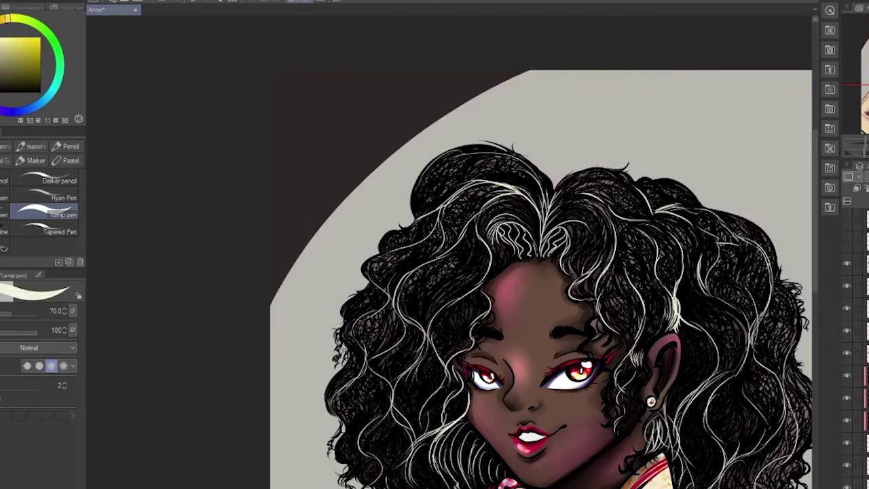
{"action": "left_click_drag", "start_coordinate": [279, 74], "coordinate": [271, 264]}
{"action": "key", "text": "ctrl+z"}
{"action": "left_click_drag", "start_coordinate": [322, 70], "coordinate": [271, 125]}
{"action": "left_click_drag", "start_coordinate": [370, 70], "coordinate": [272, 187]}
{"action": "left_click_drag", "start_coordinate": [271, 353], "coordinate": [543, 68]}
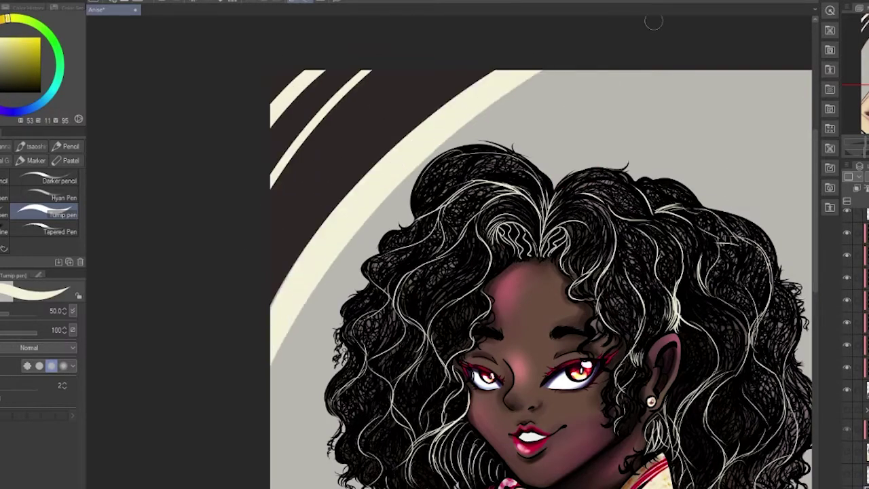
Step: Paint the remaining grey background cream with the Turnip pen at size 170
{"action": "scroll", "coordinate": [653, 22], "scroll_direction": "down", "scroll_amount": 5}
{"action": "scroll", "coordinate": [511, 19], "scroll_direction": "up", "scroll_amount": 3}
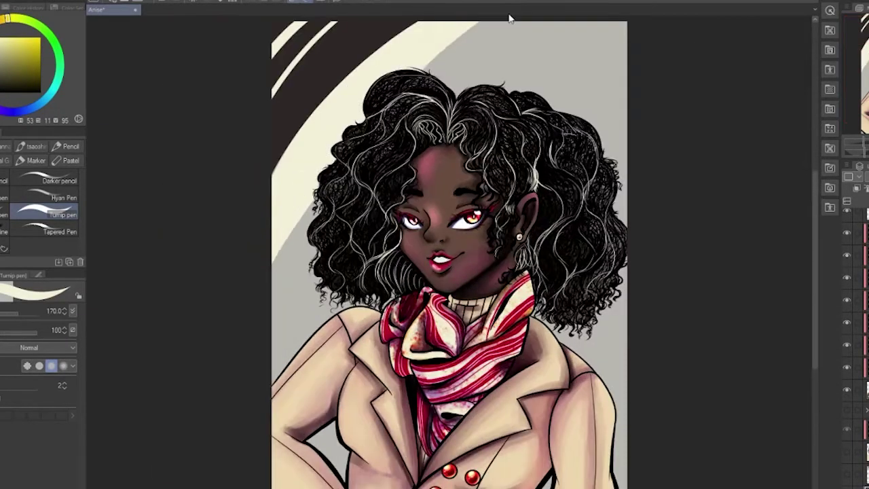
{"action": "mouse_move", "coordinate": [510, 19]}
{"action": "left_mouse_down"}
{"action": "mouse_move", "coordinate": [306, 200]}
{"action": "mouse_move", "coordinate": [627, 141]}
{"action": "mouse_move", "coordinate": [485, 43]}
{"action": "mouse_move", "coordinate": [359, 99]}
{"action": "left_mouse_up"}
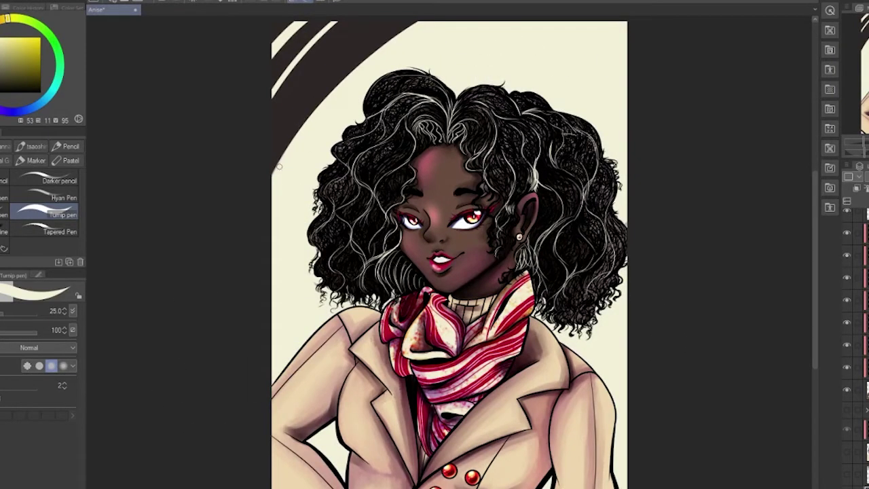
Step: Try tapered dark brown stripes between the curved corner and the hair with the Turnip pen at size 25
{"action": "left_click_drag", "start_coordinate": [278, 165], "coordinate": [301, 120]}
{"action": "left_click", "coordinate": [289, 116], "text": "alt"}
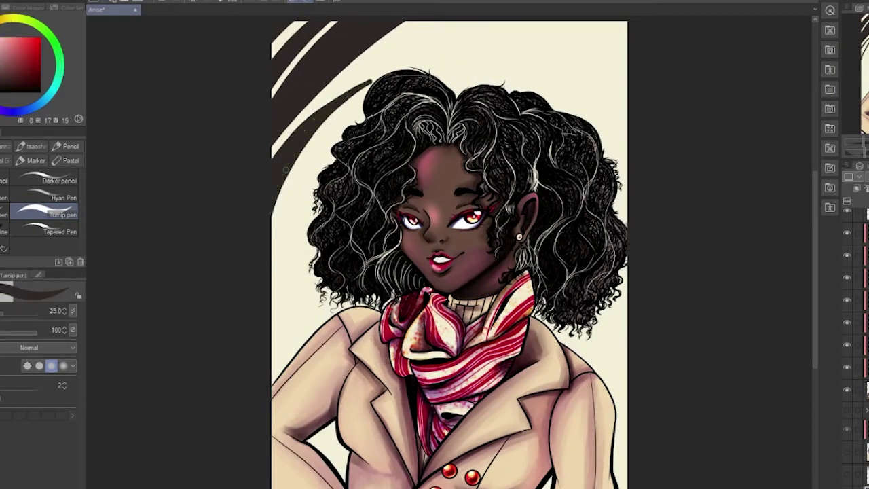
{"action": "left_click_drag", "start_coordinate": [286, 170], "coordinate": [367, 85]}
Step: Try filling bands between curved Darker pencil guide lines beside the hair with dark brown, using the Turnip pen
{"action": "left_click", "coordinate": [44, 180]}
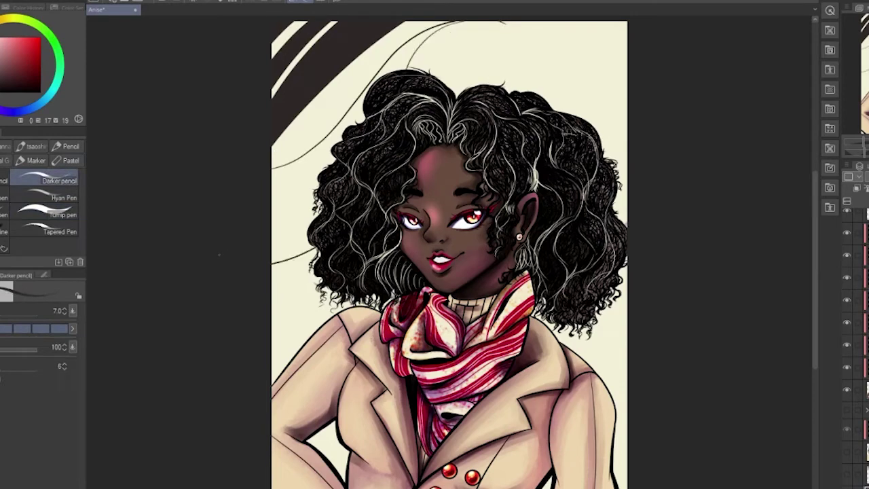
{"action": "left_click", "coordinate": [44, 212]}
{"action": "left_click_drag", "start_coordinate": [272, 231], "coordinate": [329, 166]}
{"action": "left_click_drag", "start_coordinate": [272, 204], "coordinate": [332, 150]}
{"action": "left_click_drag", "start_coordinate": [265, 183], "coordinate": [374, 97]}
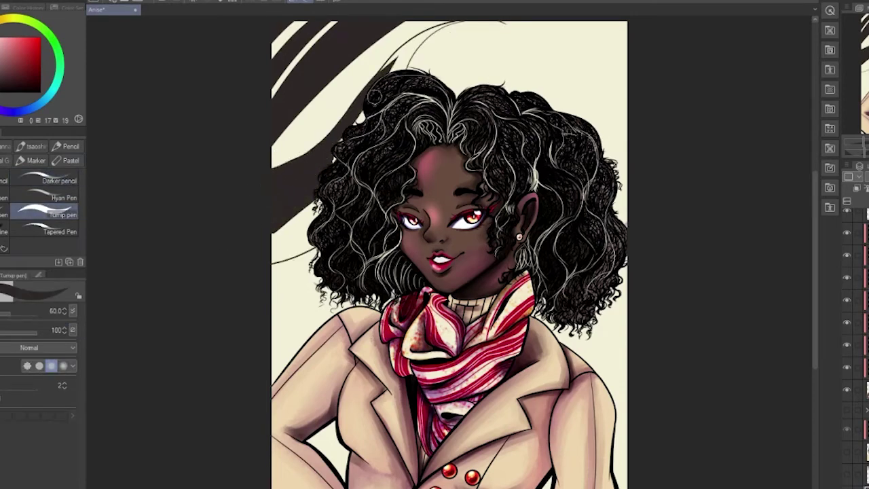
{"action": "left_click", "coordinate": [324, 118], "text": "alt"}
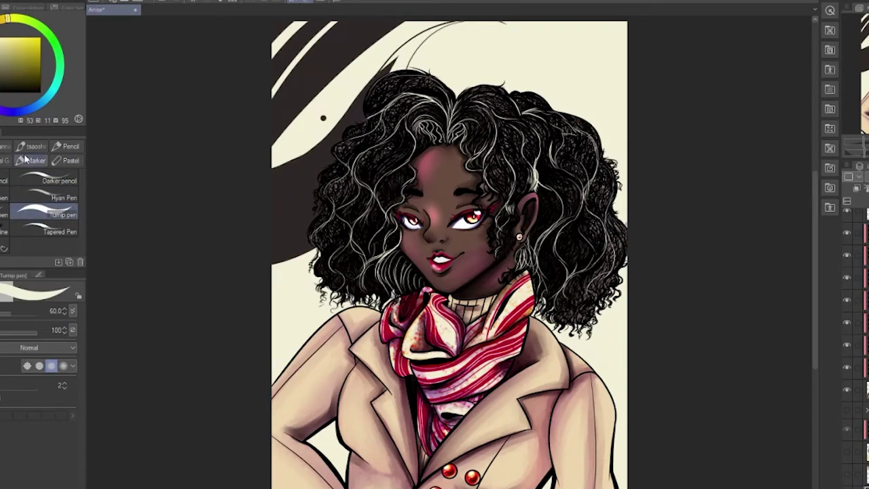
{"action": "left_click_drag", "start_coordinate": [325, 118], "coordinate": [767, 407]}
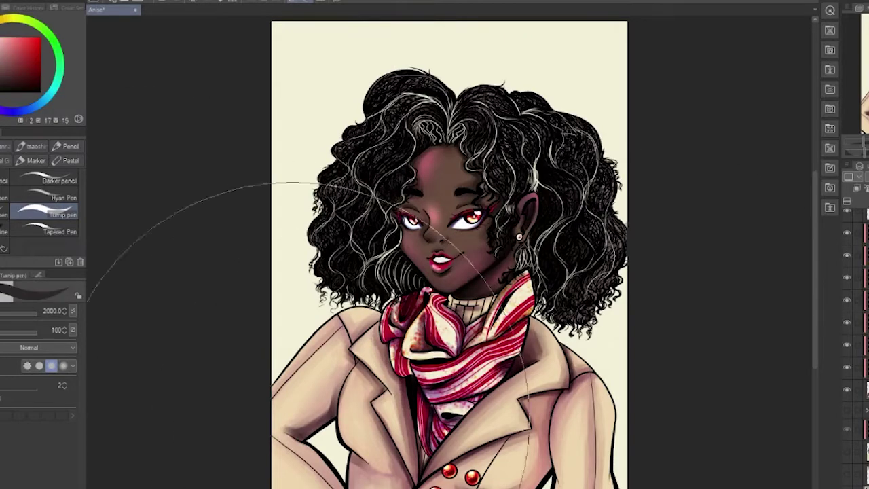
Step: Cover the background in dark brown with the Turnip pen and carve cream swirls through it with the Hard eraser at size 30
{"action": "mouse_move", "coordinate": [291, 263]}
{"action": "left_mouse_down"}
{"action": "mouse_move", "coordinate": [381, 81]}
{"action": "mouse_move", "coordinate": [517, 237]}
{"action": "mouse_move", "coordinate": [597, 421]}
{"action": "left_mouse_up"}
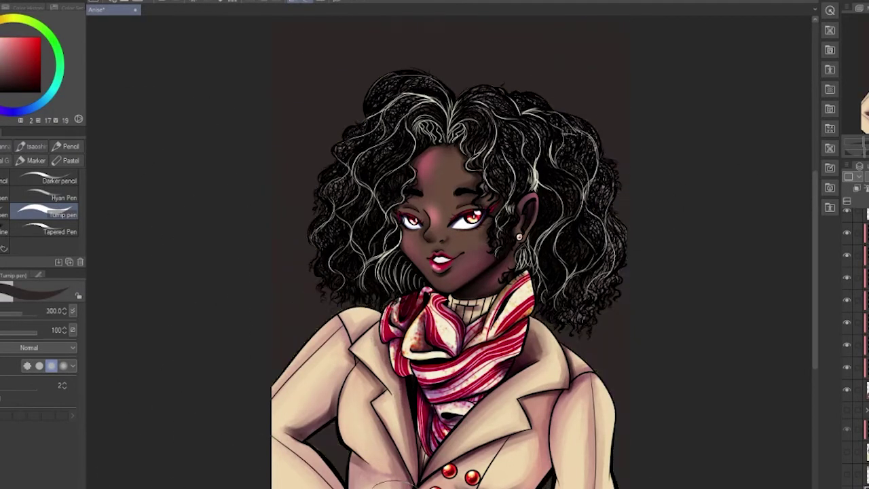
{"action": "key", "text": "e"}
{"action": "left_click_drag", "start_coordinate": [369, 16], "coordinate": [681, 139]}
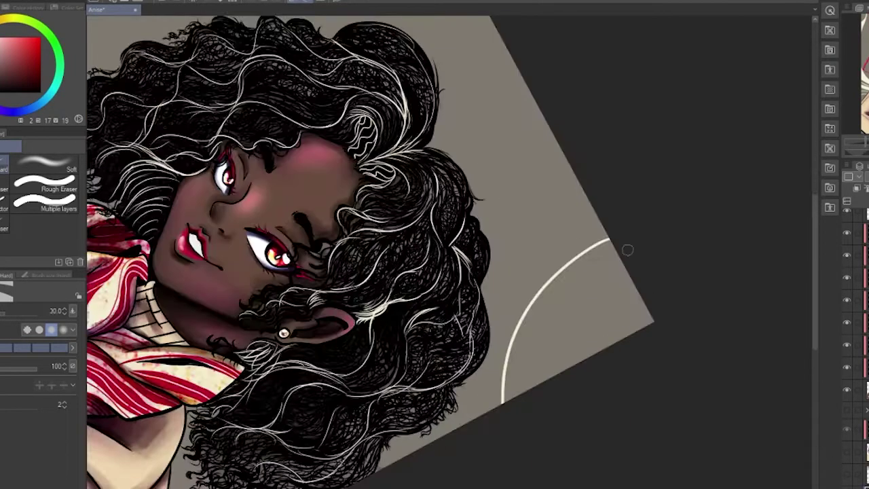
{"action": "mouse_move", "coordinate": [627, 249]}
{"action": "left_mouse_down"}
{"action": "mouse_move", "coordinate": [569, 415]}
{"action": "mouse_move", "coordinate": [593, 432]}
{"action": "left_mouse_up"}
{"action": "key", "text": "ctrl+0"}
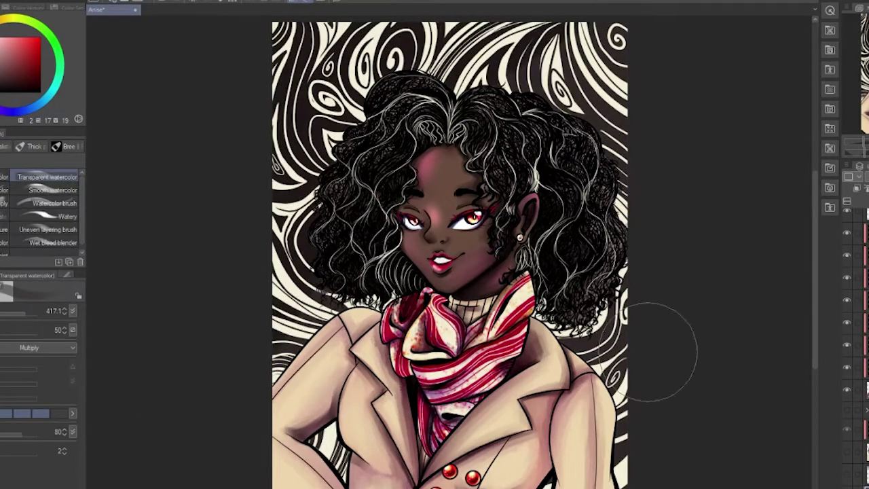
Step: Airbrush a large warm brown Add (Glow) highlight over the swirls at the background's upper-right and beside the shoulder
{"action": "key", "text": "j"}
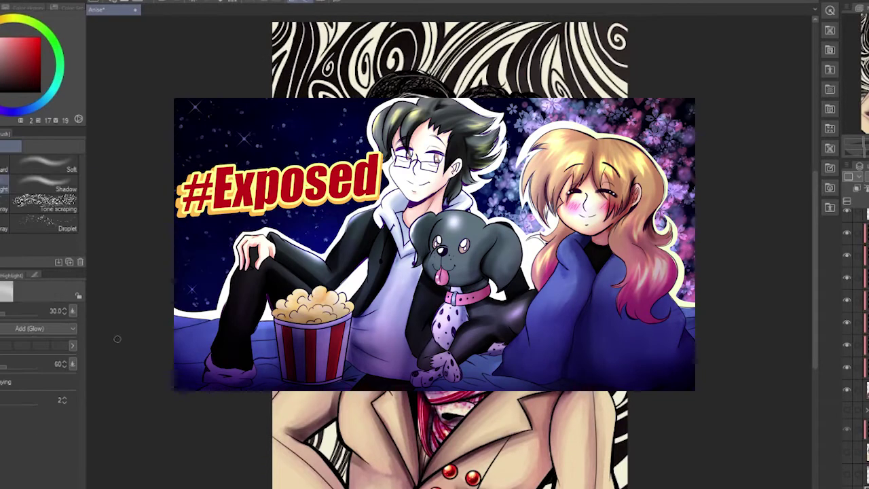
{"action": "key", "text": "bracketright"}
{"action": "key", "text": "bracketright"}
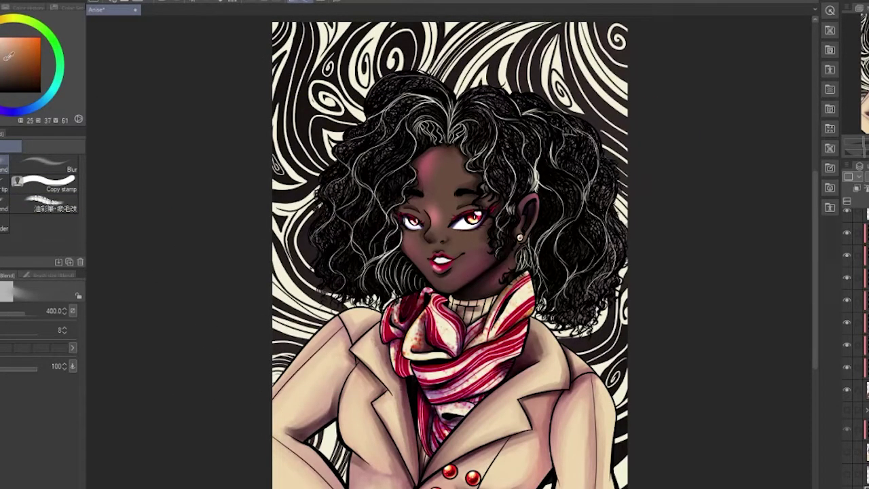
{"action": "key", "text": "b"}
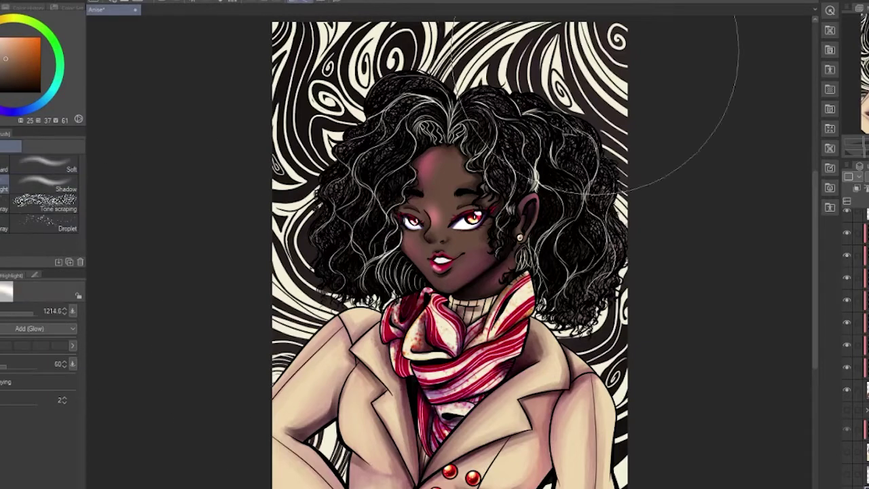
{"action": "mouse_move", "coordinate": [614, 71]}
{"action": "left_mouse_down"}
{"action": "mouse_move", "coordinate": [640, 97]}
{"action": "mouse_move", "coordinate": [611, 102]}
{"action": "left_mouse_up"}
{"action": "left_click", "coordinate": [640, 97], "text": "alt"}
Step: Blend the warm glow into the background swirls with the 油彩筆・軟毛改 blending brush
{"action": "key", "text": "j"}
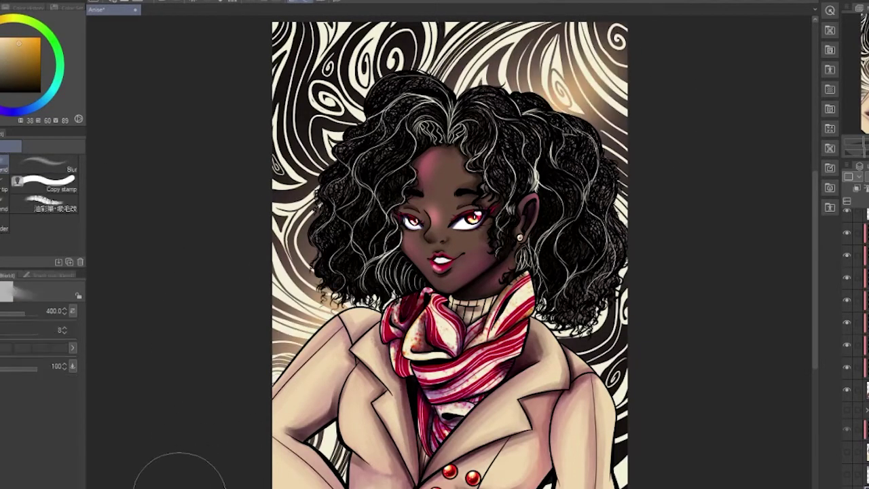
{"action": "key", "text": "period"}
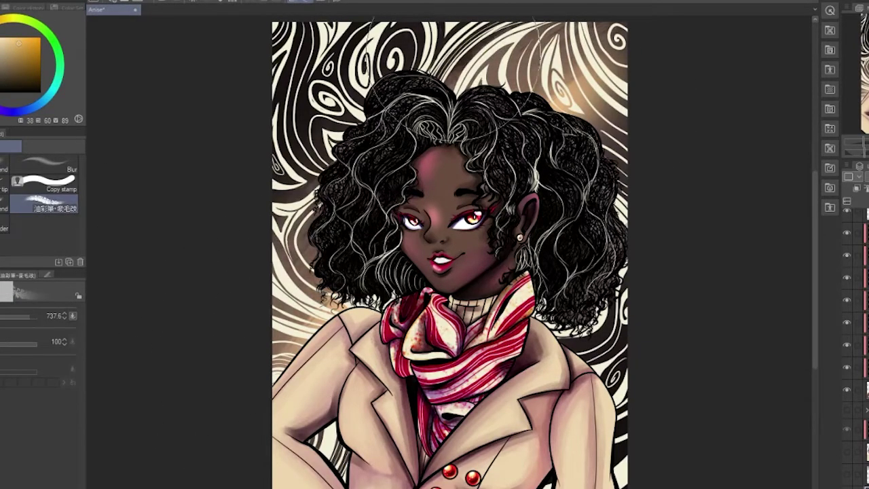
{"action": "key", "text": "bracketleft"}
{"action": "key", "text": "bracketleft"}
{"action": "key", "text": "bracketleft"}
{"action": "key", "text": "bracketleft"}
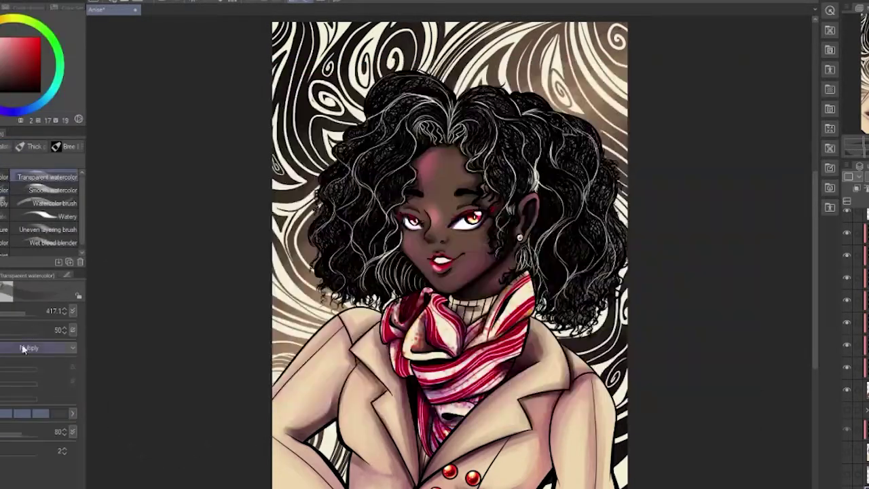
Step: Darken the swirls around the hair with the Transparent watercolor brush in Multiply mode at size 500 and blend the shading
{"action": "left_click", "coordinate": [24, 350]}
{"action": "left_click", "coordinate": [15, 333]}
{"action": "mouse_move", "coordinate": [319, 136]}
{"action": "left_mouse_down"}
{"action": "mouse_move", "coordinate": [421, 82]}
{"action": "mouse_move", "coordinate": [537, 55]}
{"action": "left_mouse_up"}
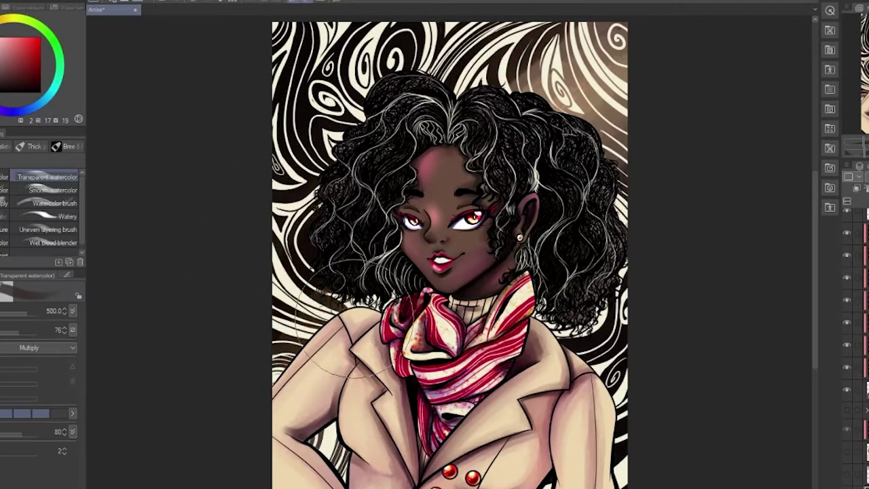
{"action": "key", "text": "j"}
{"action": "left_click_drag", "start_coordinate": [428, 197], "coordinate": [503, 122]}
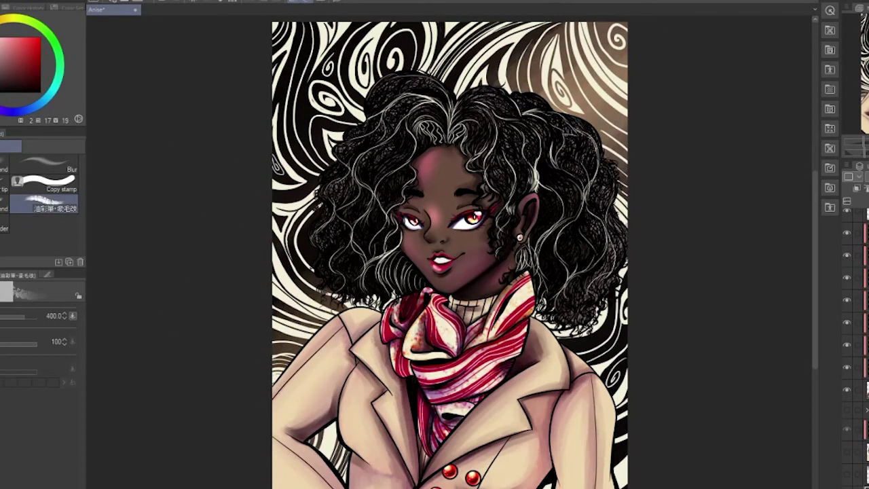
Step: Scatter crimson specks over the cream background swirls with the 空気感オーブ/多 decoration brush at size 600
{"action": "key", "text": "p"}
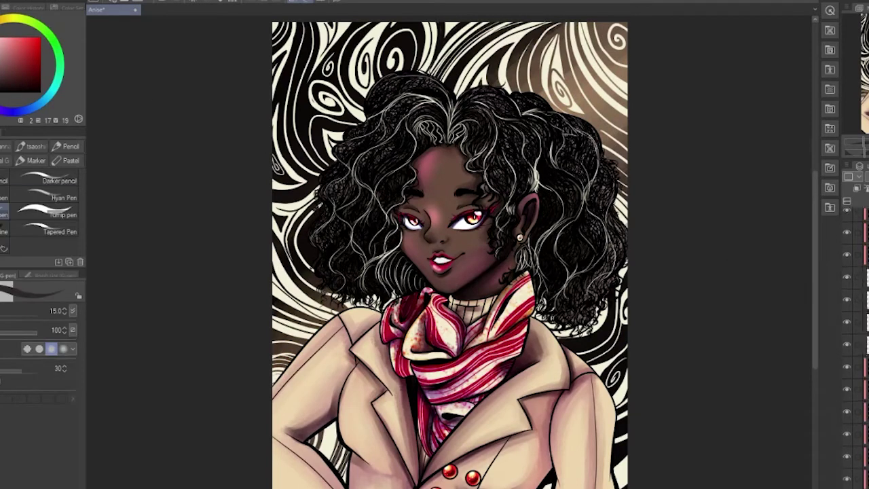
{"action": "left_click", "coordinate": [846, 258]}
{"action": "left_click", "coordinate": [847, 247]}
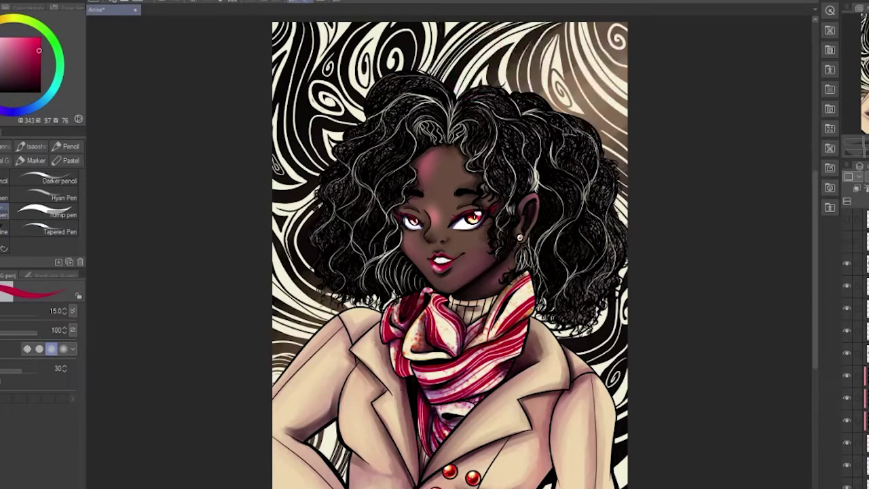
{"action": "key", "text": "b"}
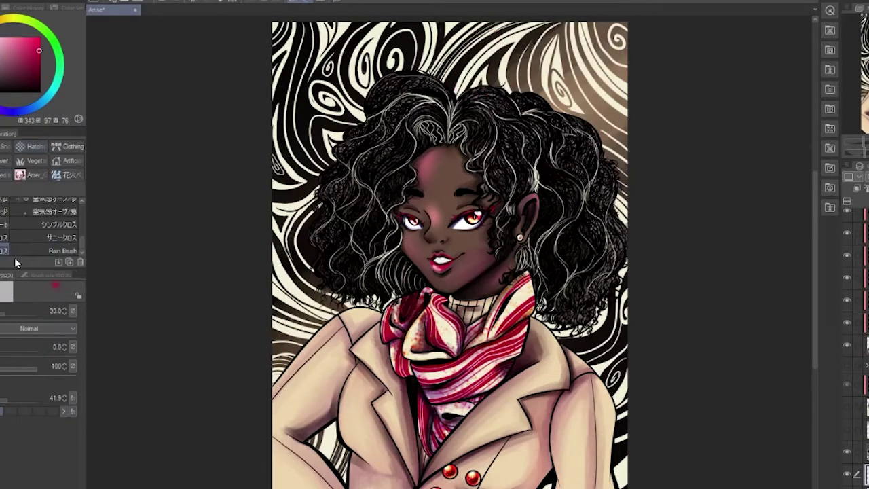
{"action": "left_click", "coordinate": [58, 224]}
{"action": "mouse_move", "coordinate": [326, 156]}
{"action": "left_mouse_down"}
{"action": "mouse_move", "coordinate": [302, 20]}
{"action": "mouse_move", "coordinate": [278, 353]}
{"action": "mouse_move", "coordinate": [577, 150]}
{"action": "mouse_move", "coordinate": [346, 435]}
{"action": "mouse_move", "coordinate": [625, 139]}
{"action": "left_mouse_up"}
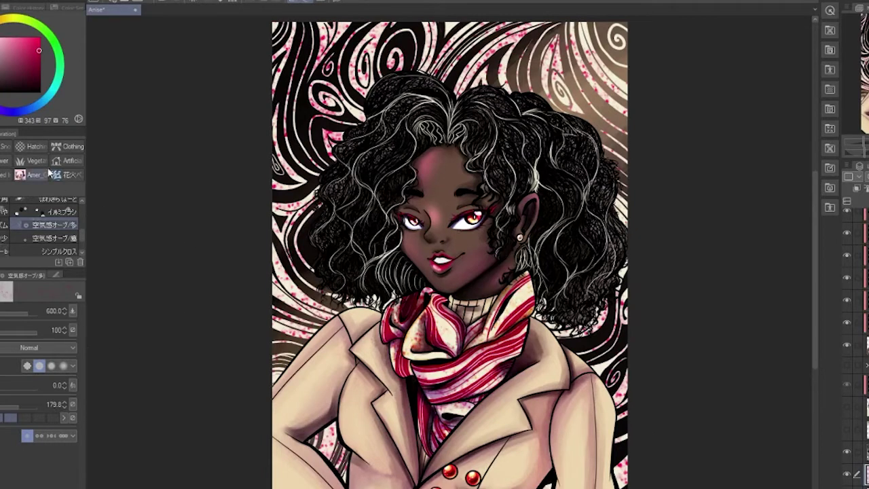
Step: Try scattering additional warm-coloured specks over the swirls using colours sampled from the palette swatches
{"action": "key", "text": "ctrl+v"}
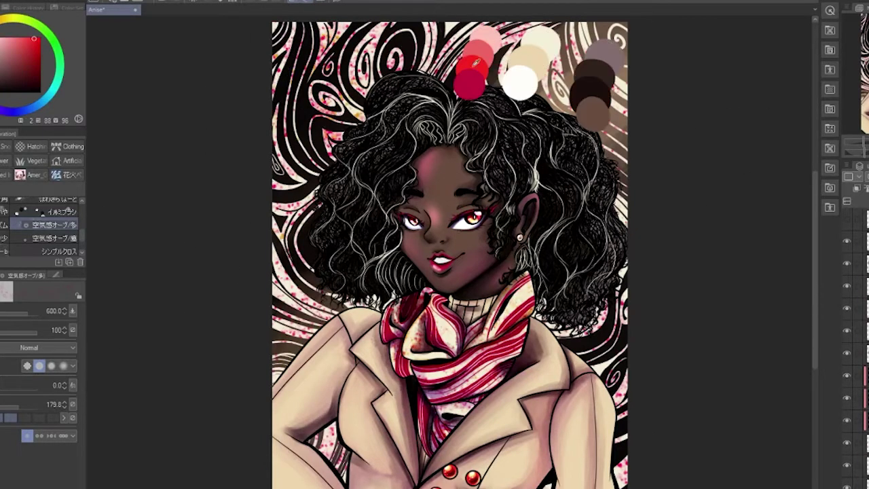
{"action": "left_click", "coordinate": [530, 61], "text": "alt"}
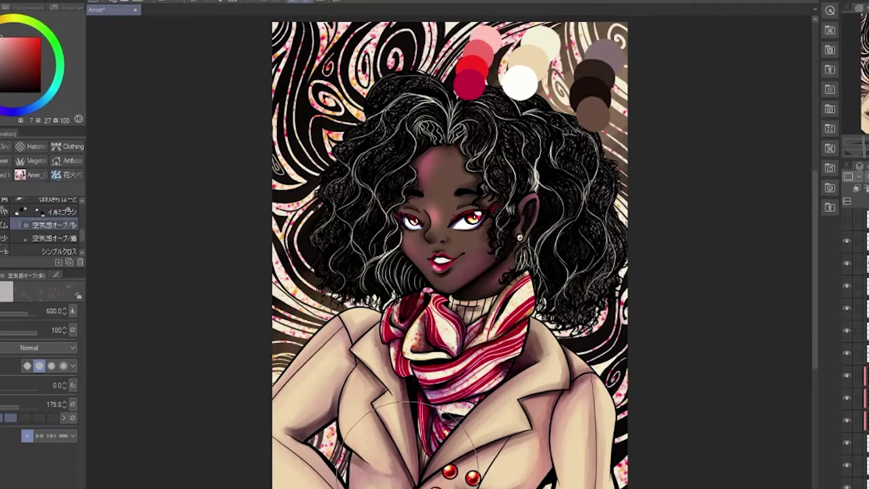
{"action": "key", "text": "ctrl+z"}
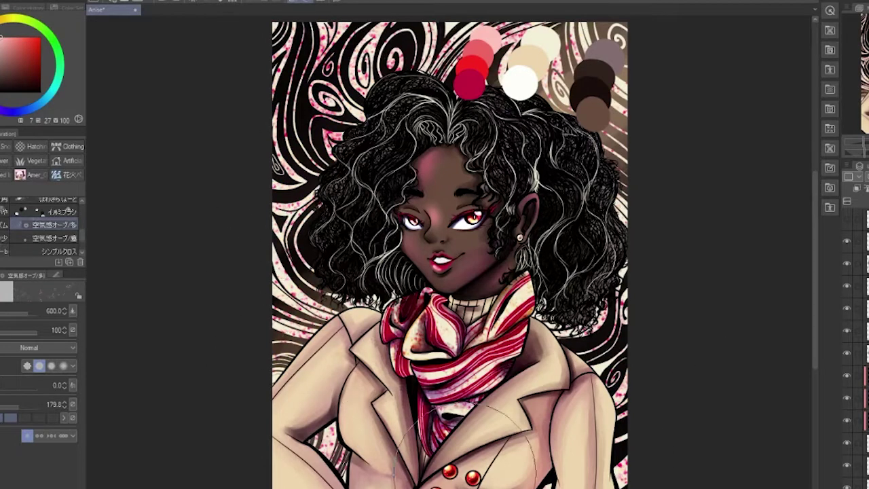
{"action": "key", "text": "ctrl+z"}
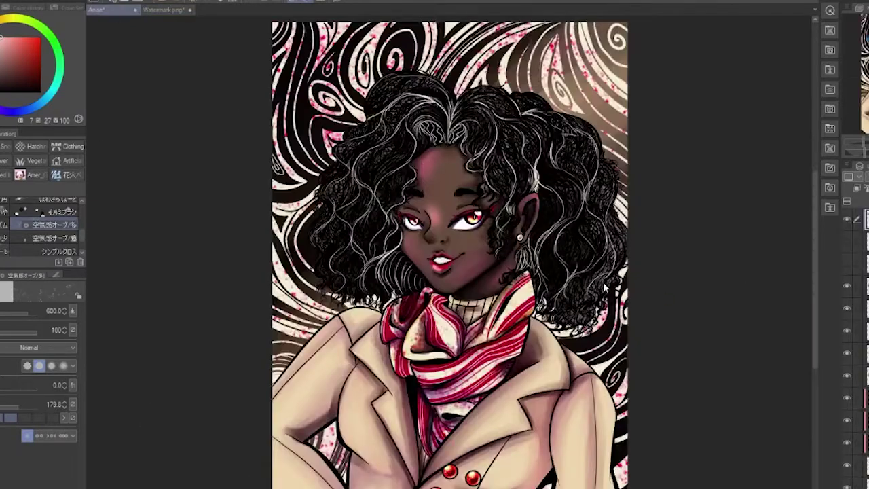
Step: Paste the watermark from Watermark.png into the artwork's upper-right corner
{"action": "key", "text": "ctrl+v"}
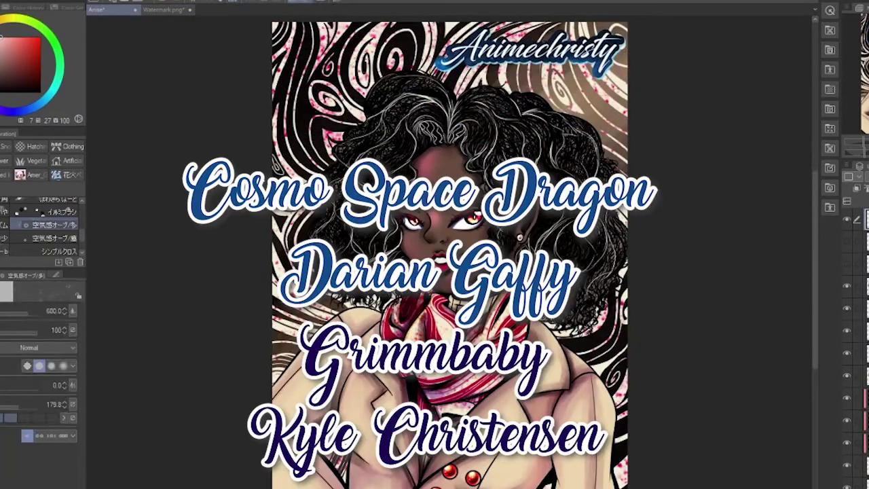